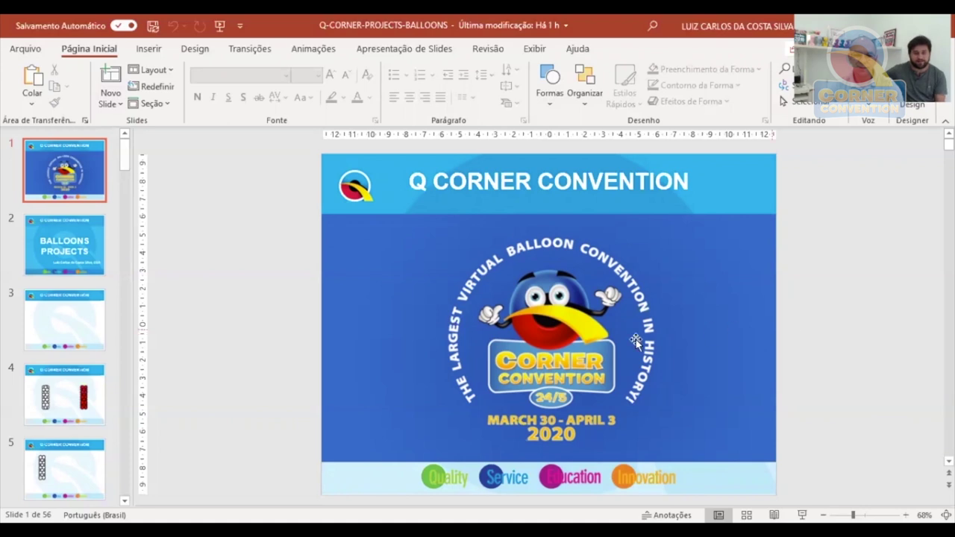
Draw a circle about 2 cm in diameter in the upper-left area of blank slide 3.
{"action": "left_click", "coordinate": [66, 245]}
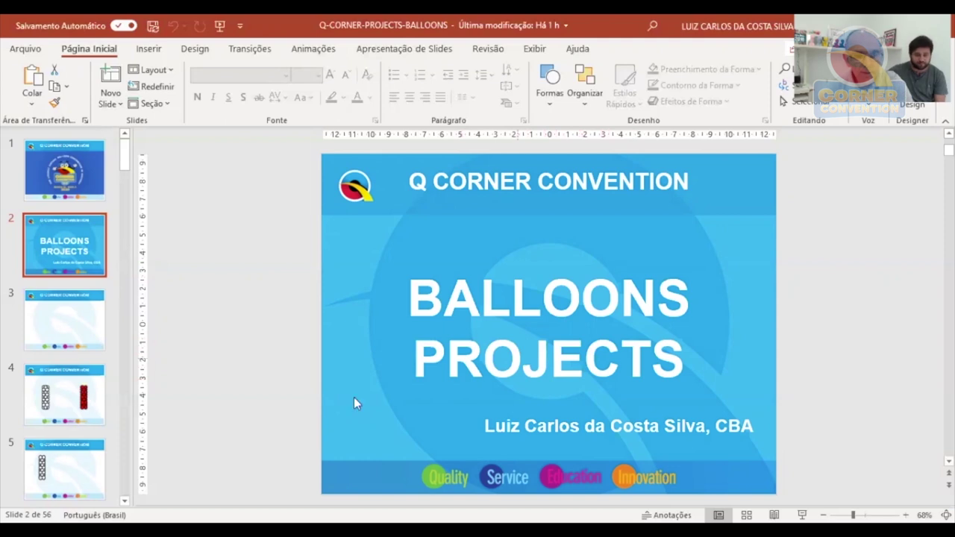
{"action": "left_click", "coordinate": [45, 318]}
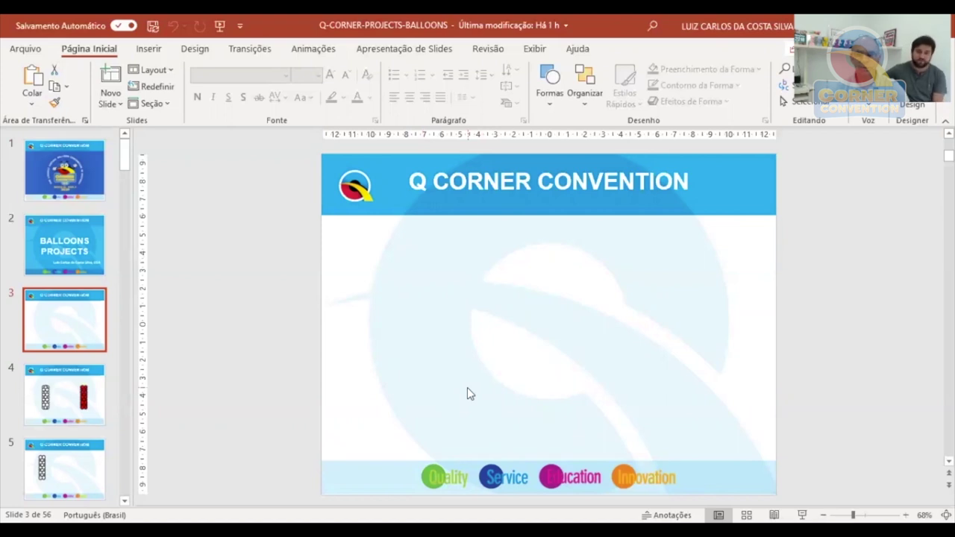
{"action": "left_click", "coordinate": [149, 49]}
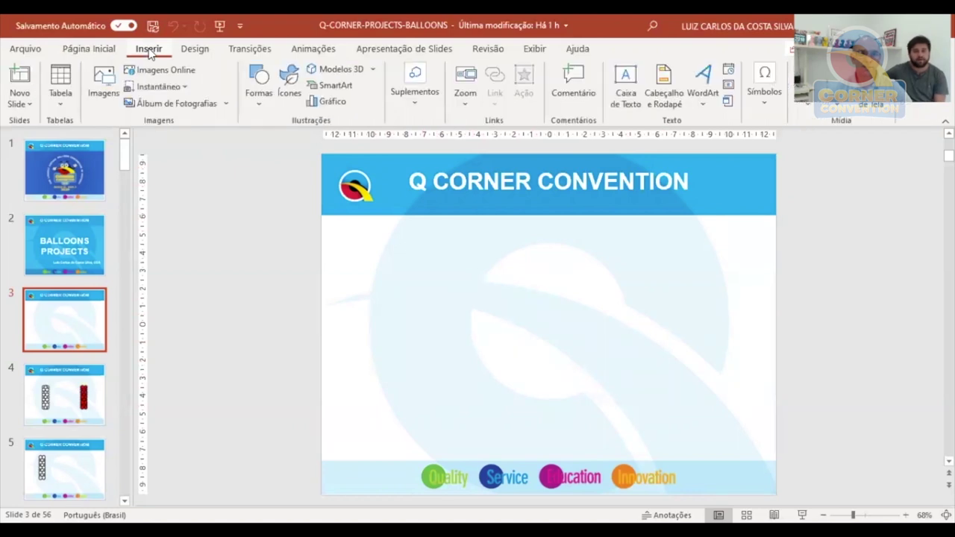
{"action": "left_click", "coordinate": [261, 81]}
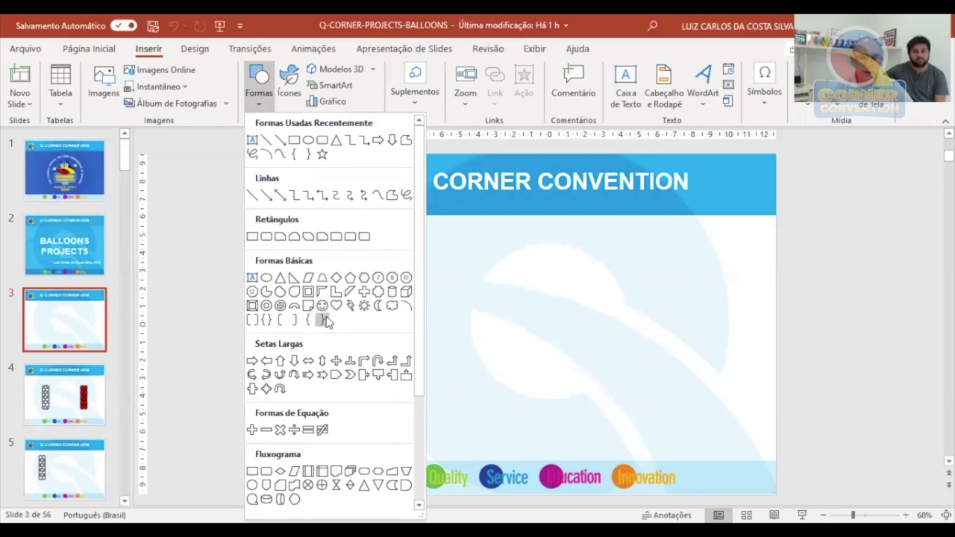
{"action": "left_click", "coordinate": [308, 141]}
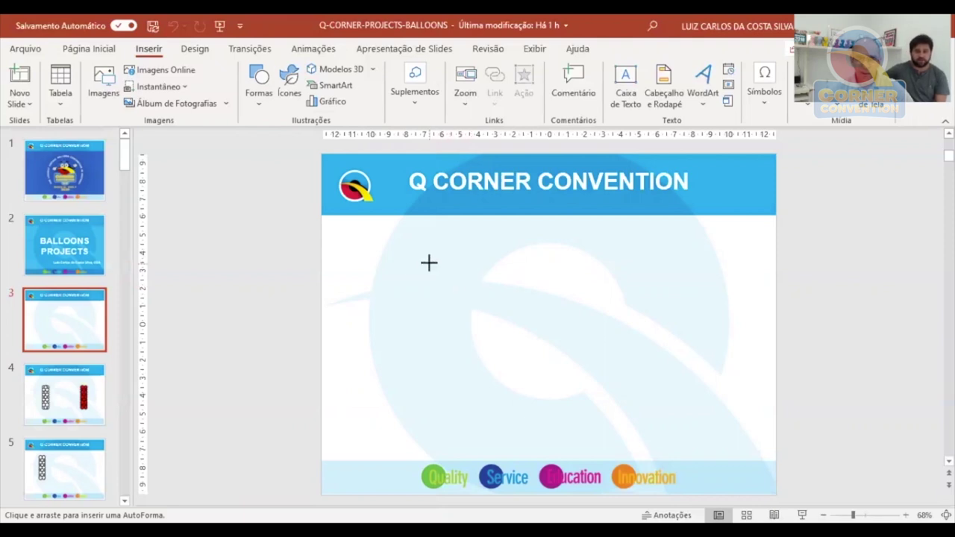
{"action": "left_click_drag", "start_coordinate": [429, 264], "coordinate": [437, 281]}
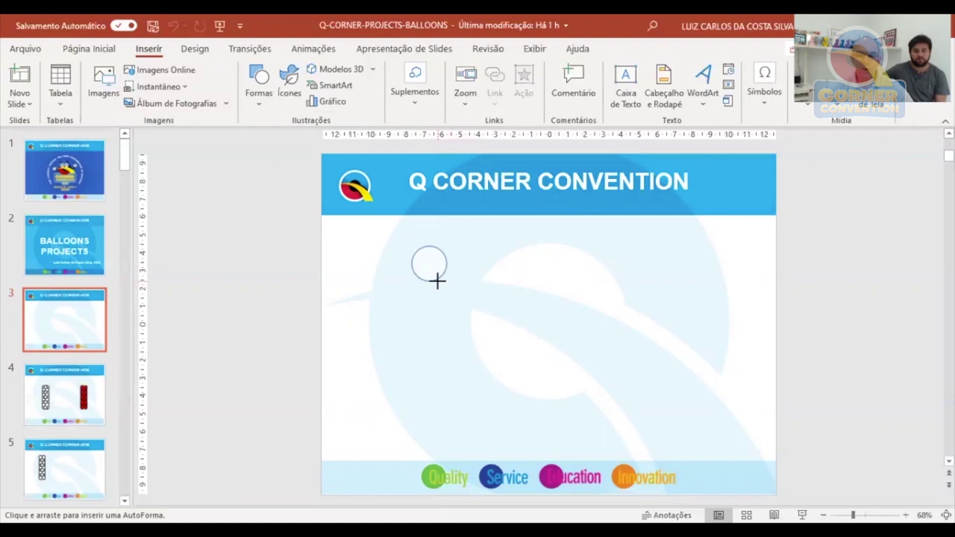
{"action": "left_click_drag", "start_coordinate": [437, 280], "coordinate": [443, 285]}
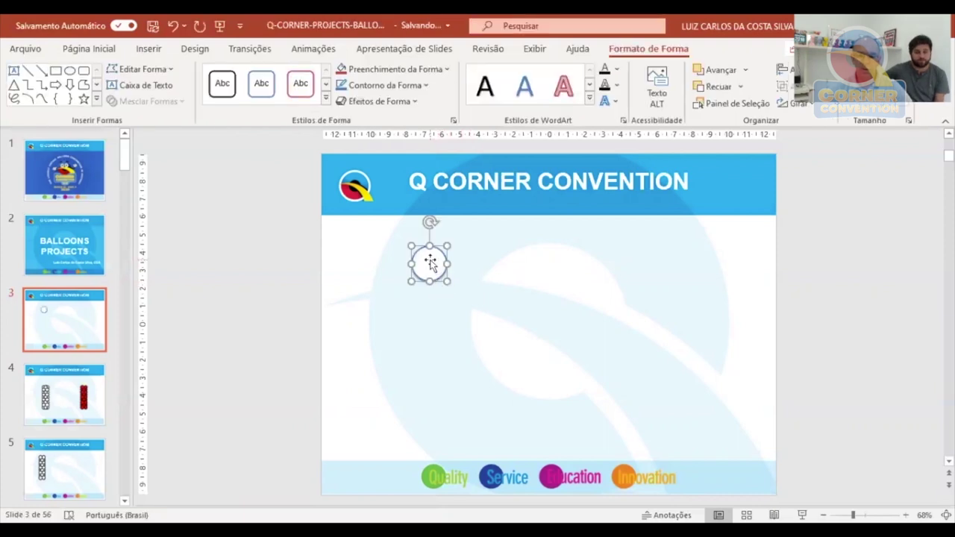
Shrink the circle to about 1.4 cm in diameter and move it slightly lower on the slide.
{"action": "left_click_drag", "start_coordinate": [430, 263], "coordinate": [422, 286]}
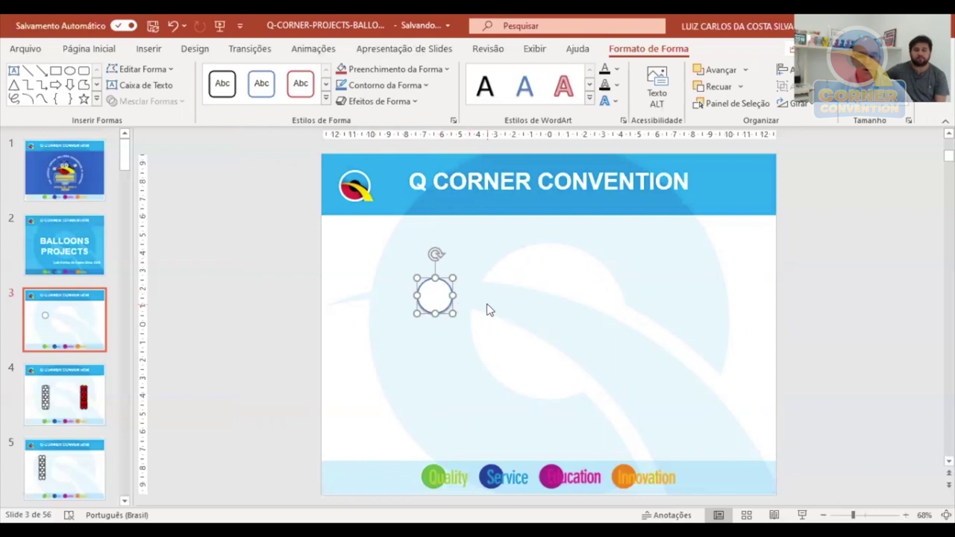
{"action": "mouse_move", "coordinate": [453, 277]}
{"action": "left_mouse_down"}
{"action": "mouse_move", "coordinate": [443, 279]}
{"action": "mouse_move", "coordinate": [452, 277]}
{"action": "left_mouse_up"}
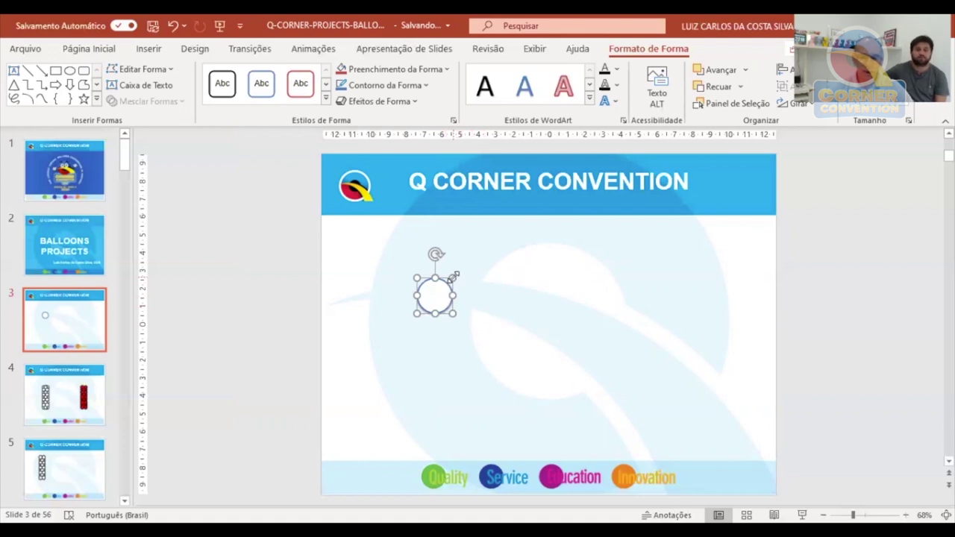
{"action": "mouse_move", "coordinate": [449, 276]}
{"action": "left_mouse_down"}
{"action": "mouse_move", "coordinate": [441, 286]}
{"action": "mouse_move", "coordinate": [464, 263]}
{"action": "mouse_move", "coordinate": [440, 292]}
{"action": "mouse_move", "coordinate": [441, 282]}
{"action": "left_mouse_up"}
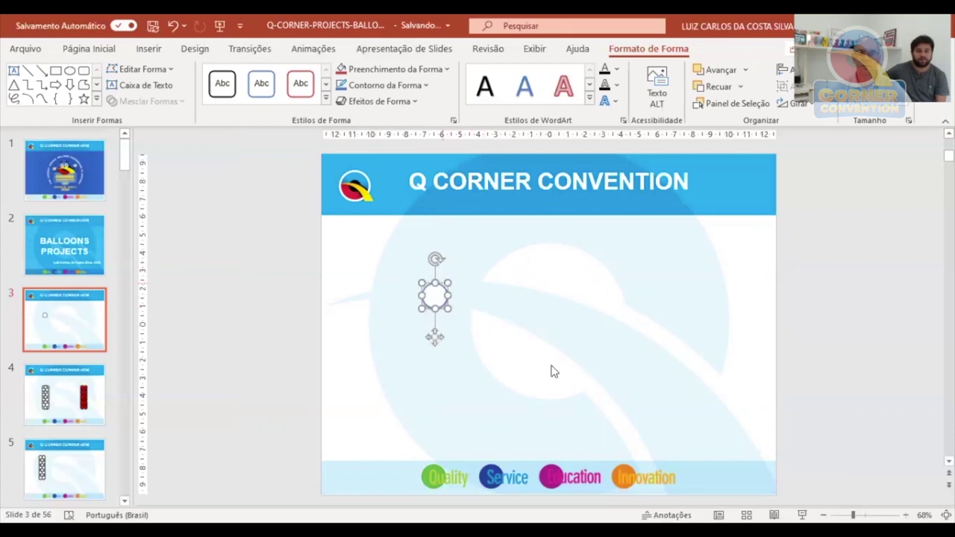
{"action": "left_click_drag", "start_coordinate": [429, 295], "coordinate": [434, 326]}
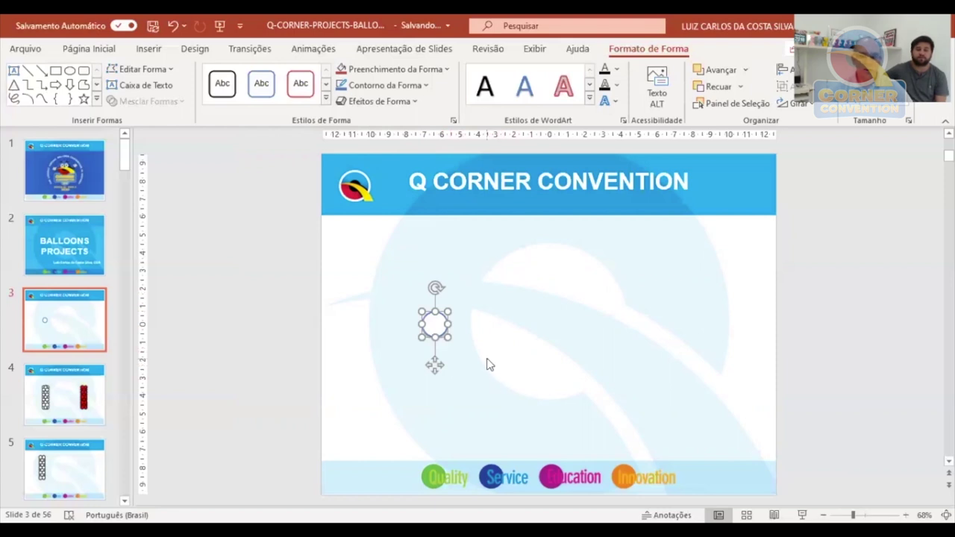
Duplicate the circle and align the copy directly beside the original so their edges touch.
{"action": "left_click", "coordinate": [96, 55]}
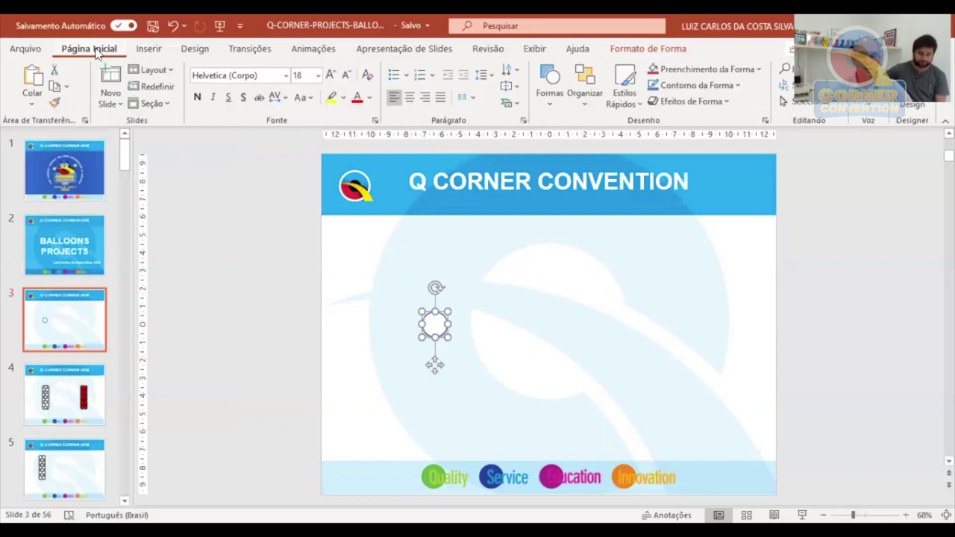
{"action": "key", "text": "ctrl+c"}
{"action": "left_click", "coordinate": [32, 77]}
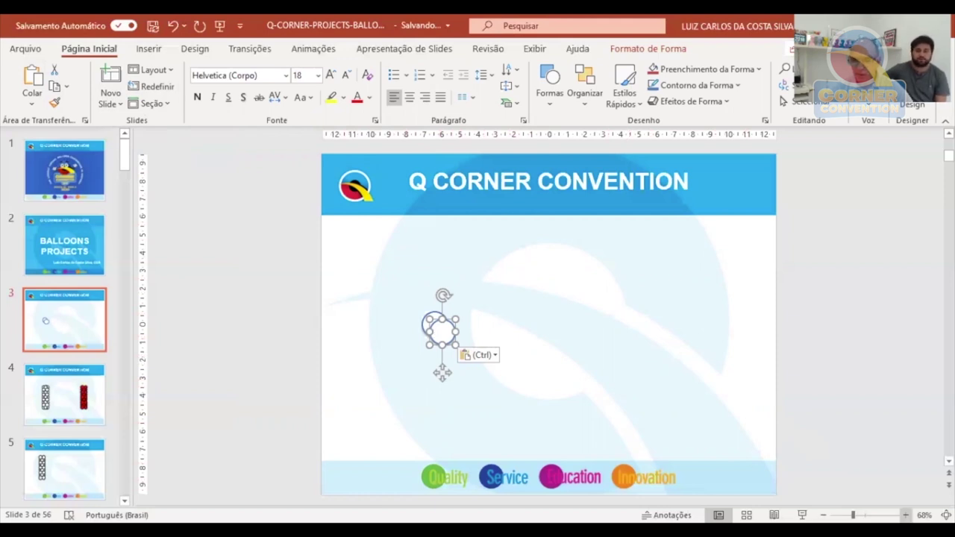
{"action": "left_click", "coordinate": [904, 515]}
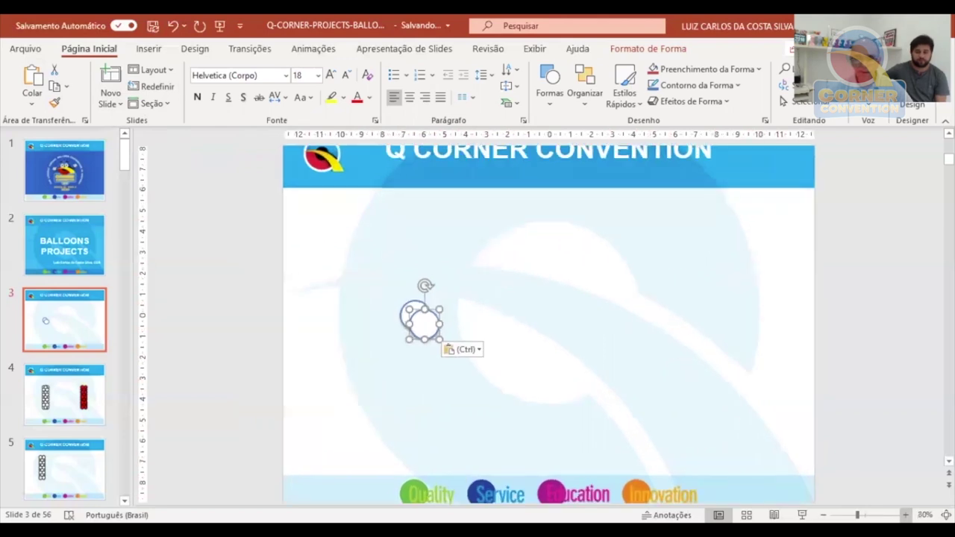
{"action": "left_click", "coordinate": [904, 515]}
{"action": "left_click", "coordinate": [904, 515]}
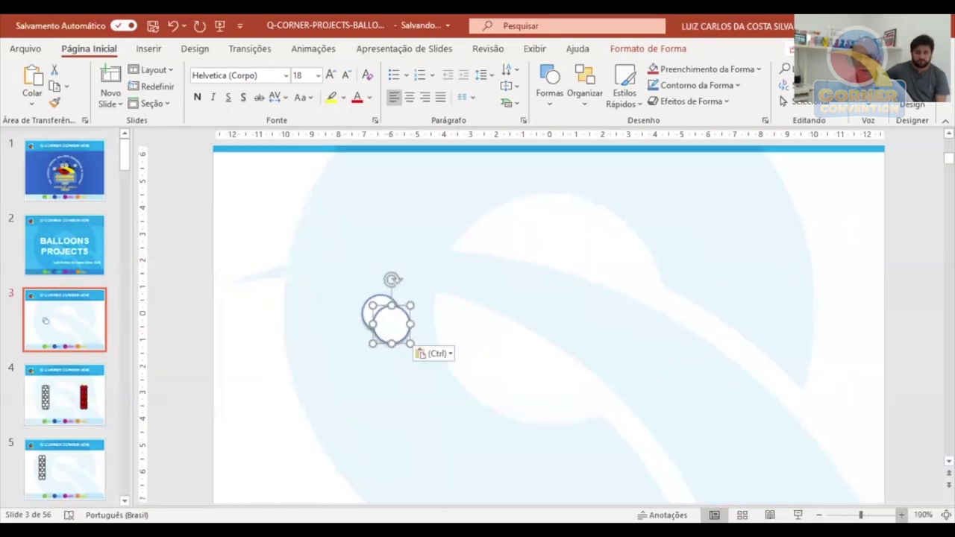
{"action": "left_click", "coordinate": [905, 515]}
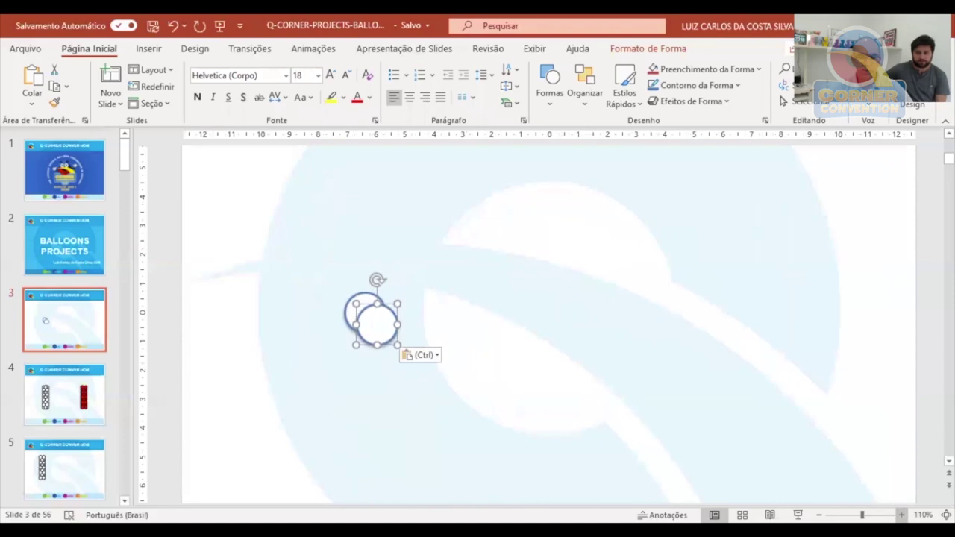
{"action": "left_click", "coordinate": [901, 515]}
{"action": "left_click", "coordinate": [902, 515]}
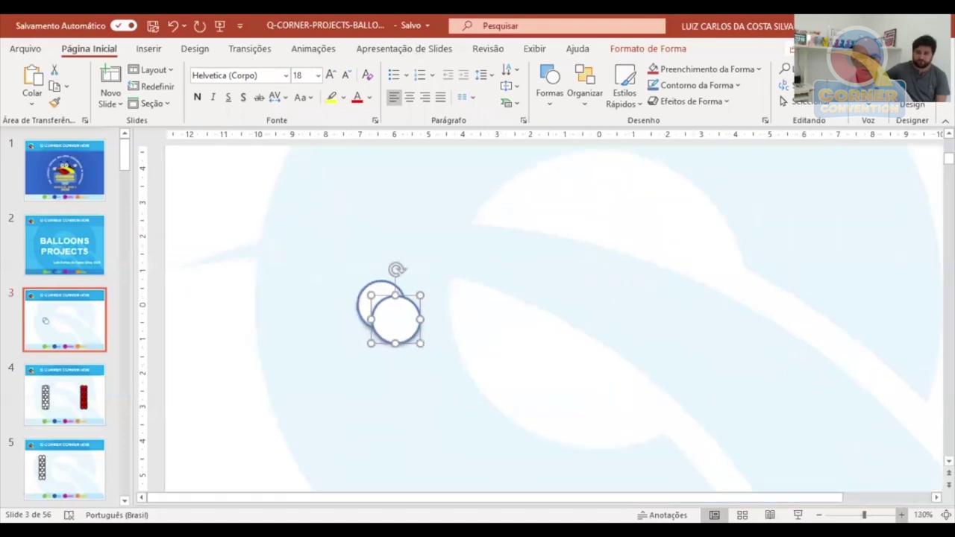
{"action": "left_click", "coordinate": [902, 514]}
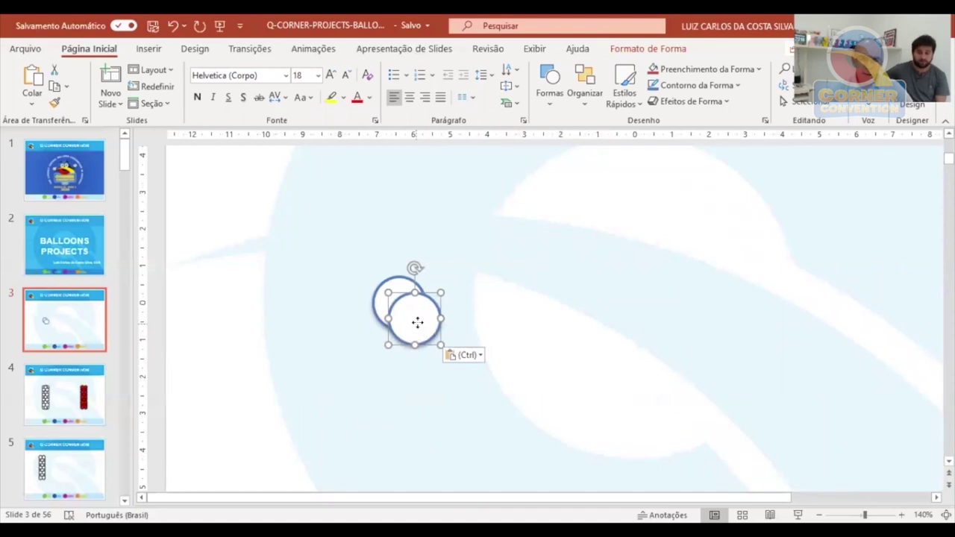
{"action": "left_click_drag", "start_coordinate": [420, 321], "coordinate": [454, 308]}
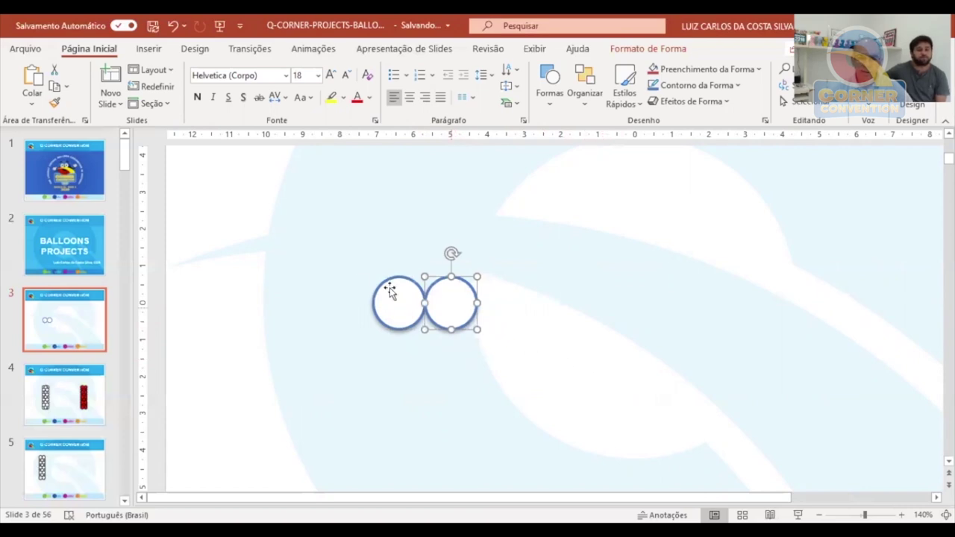
{"action": "left_click_drag", "start_coordinate": [345, 261], "coordinate": [538, 372]}
{"action": "left_click", "coordinate": [538, 372]}
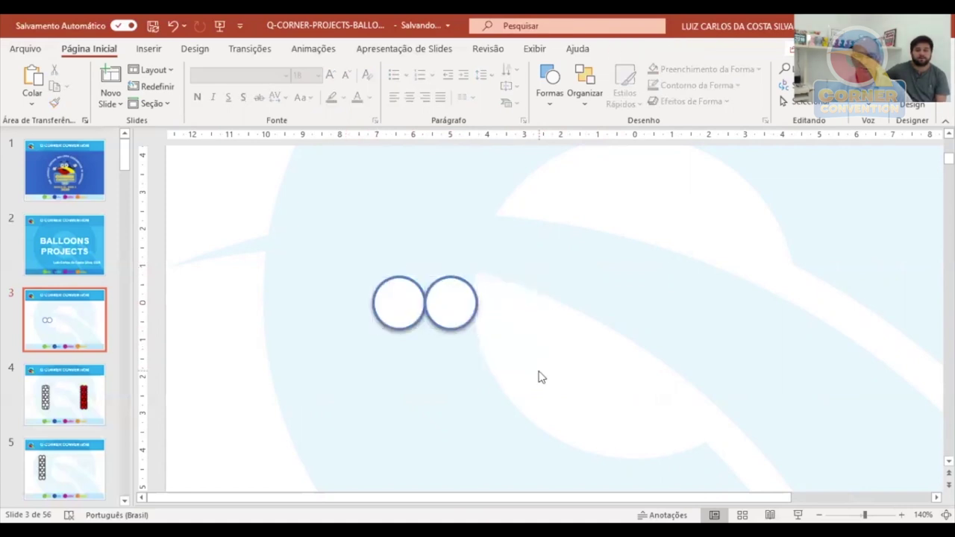
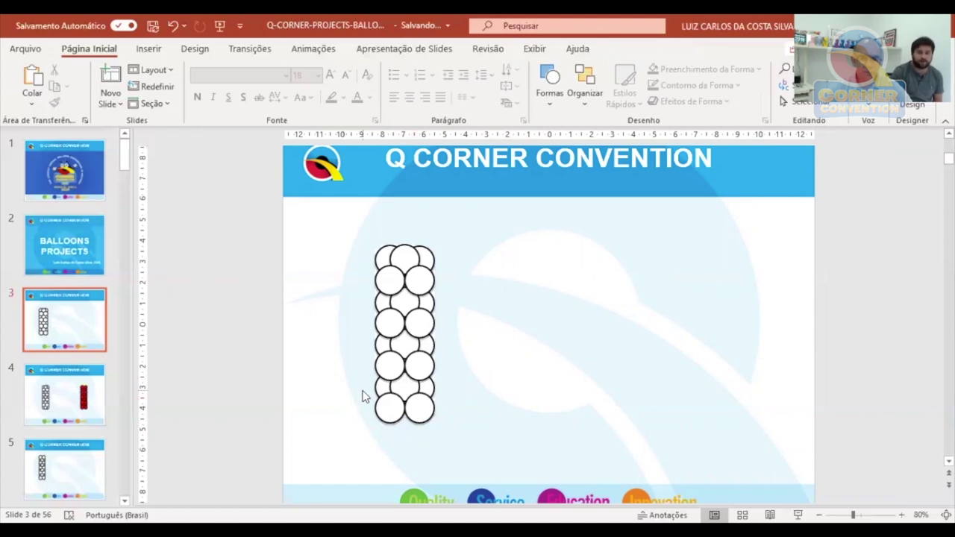
Duplicate the bottom balloon cluster and align the copy at the top of the column on slide 3.
{"action": "left_click_drag", "start_coordinate": [361, 387], "coordinate": [459, 438]}
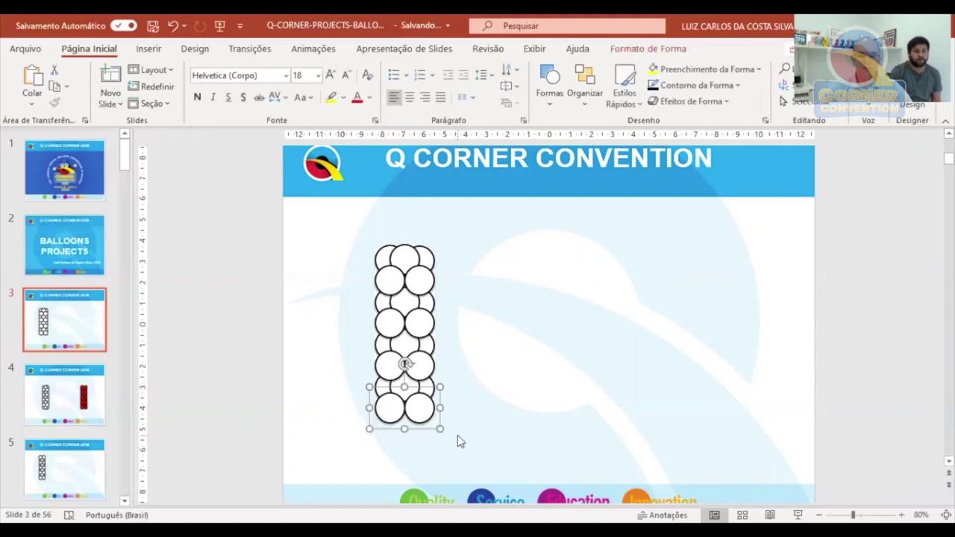
{"action": "left_click", "coordinate": [54, 88]}
{"action": "left_click", "coordinate": [32, 78]}
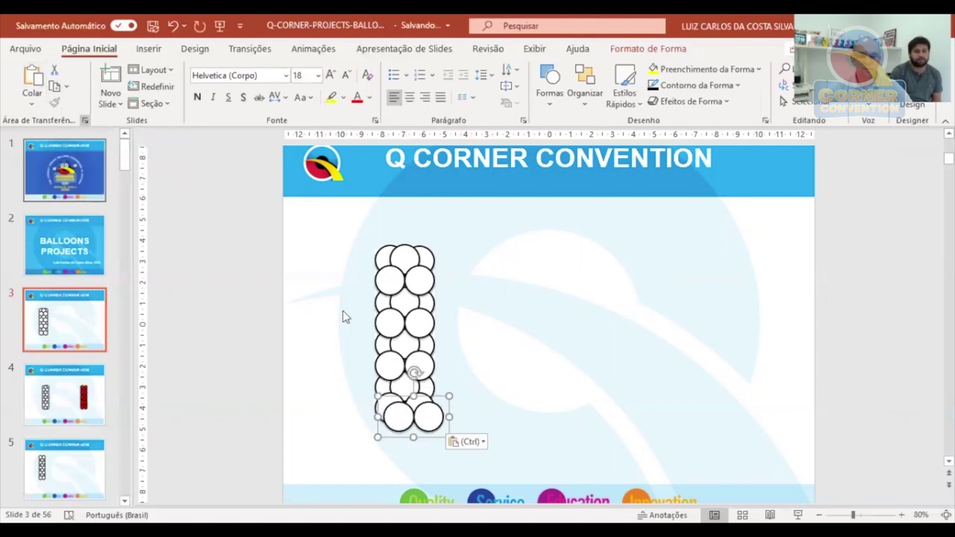
{"action": "left_click_drag", "start_coordinate": [426, 415], "coordinate": [422, 241]}
{"action": "left_click", "coordinate": [499, 336]}
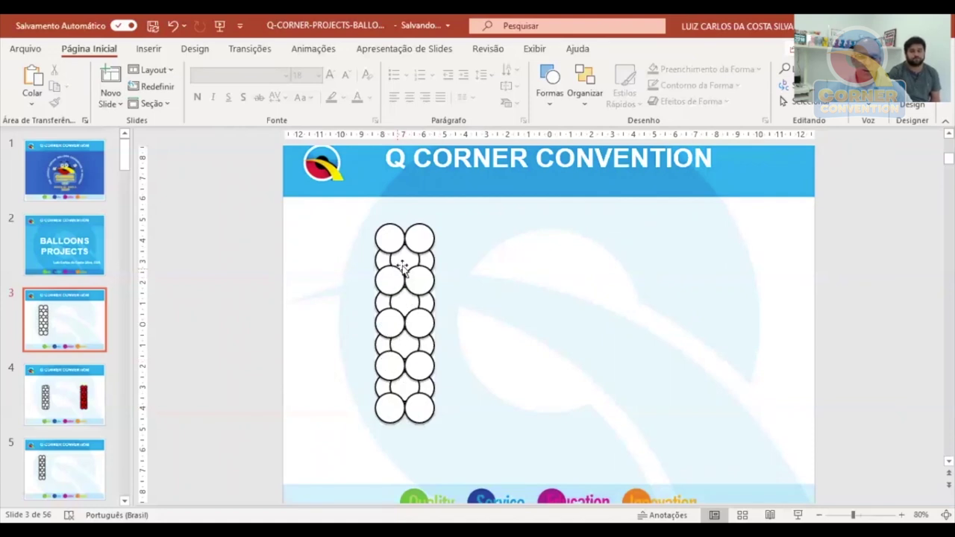
{"action": "left_click", "coordinate": [390, 246]}
{"action": "left_click", "coordinate": [533, 393]}
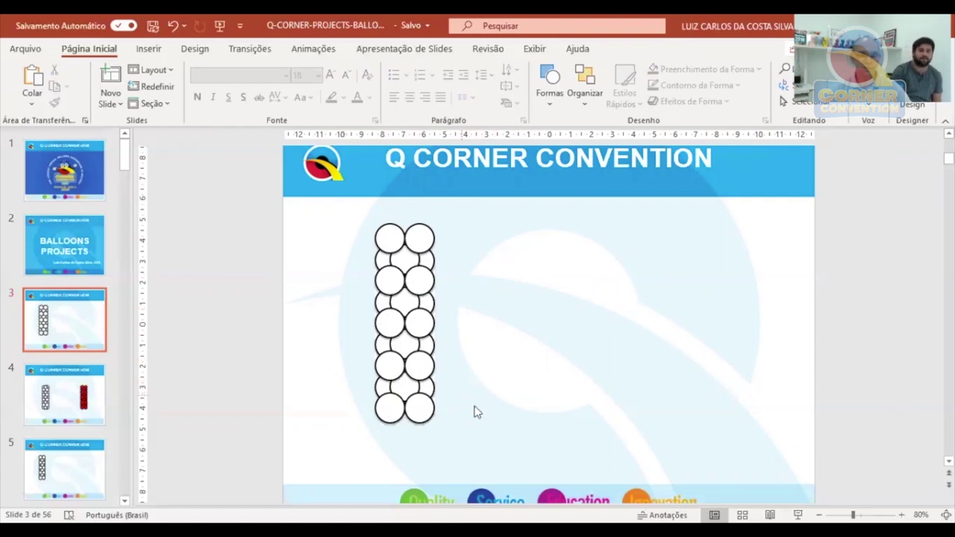
Ungroup the white balloon column on slide 4.
{"action": "left_click", "coordinate": [65, 401]}
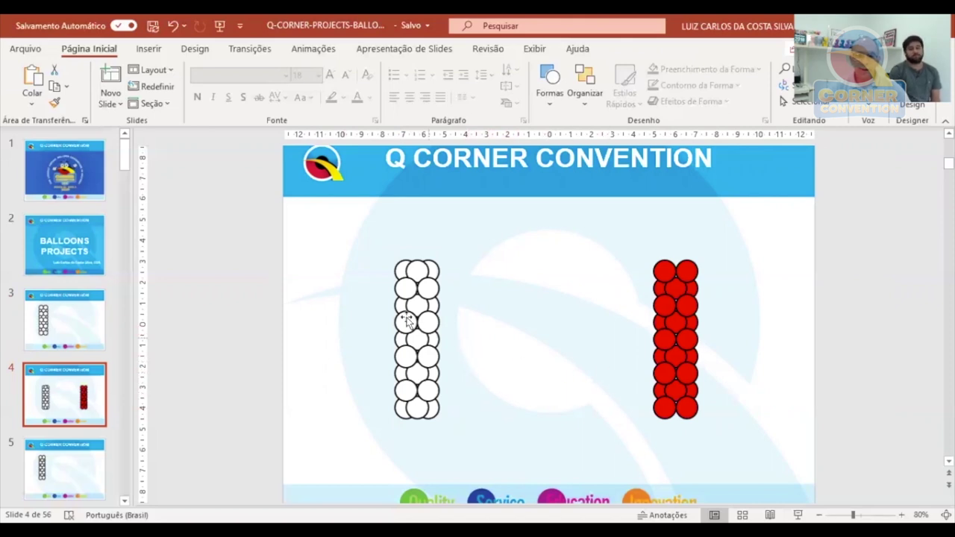
{"action": "left_click", "coordinate": [411, 296]}
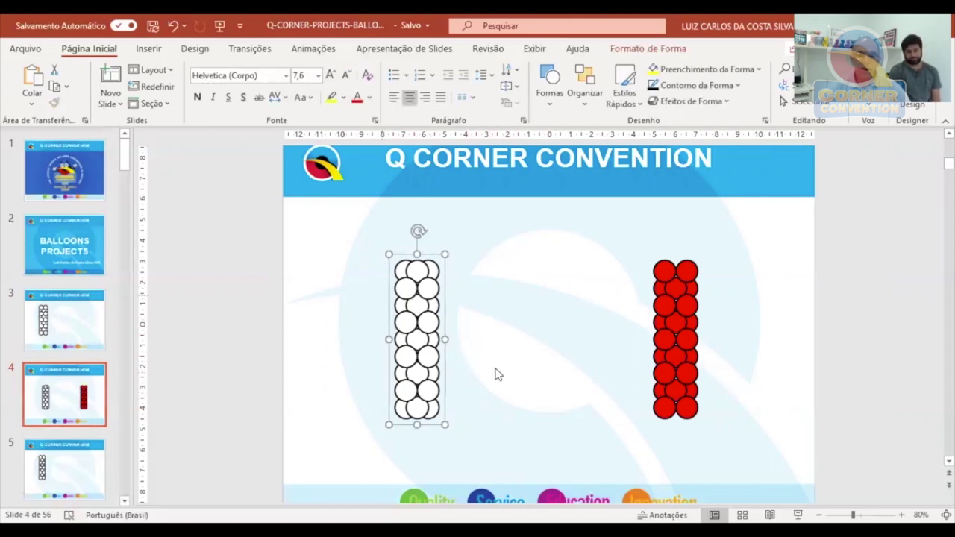
{"action": "left_click", "coordinate": [334, 300]}
{"action": "left_click_drag", "start_coordinate": [370, 237], "coordinate": [457, 456]}
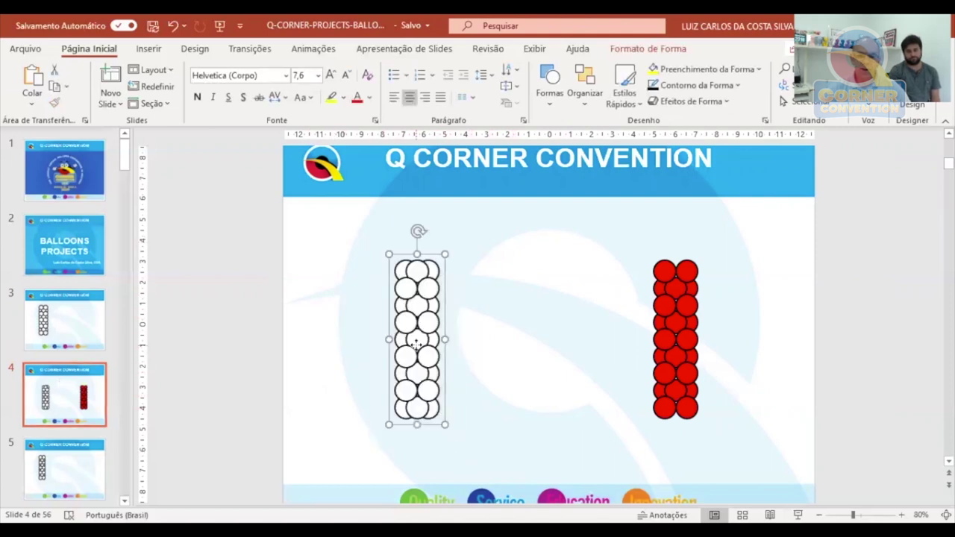
{"action": "right_click", "coordinate": [416, 346]}
{"action": "mouse_move", "coordinate": [478, 170]}
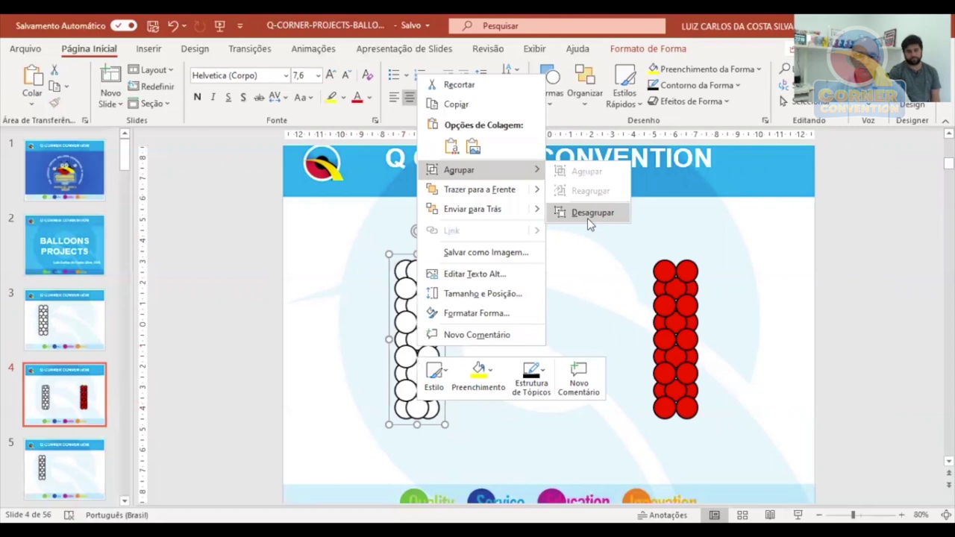
{"action": "left_click", "coordinate": [589, 213]}
{"action": "left_click", "coordinate": [511, 371]}
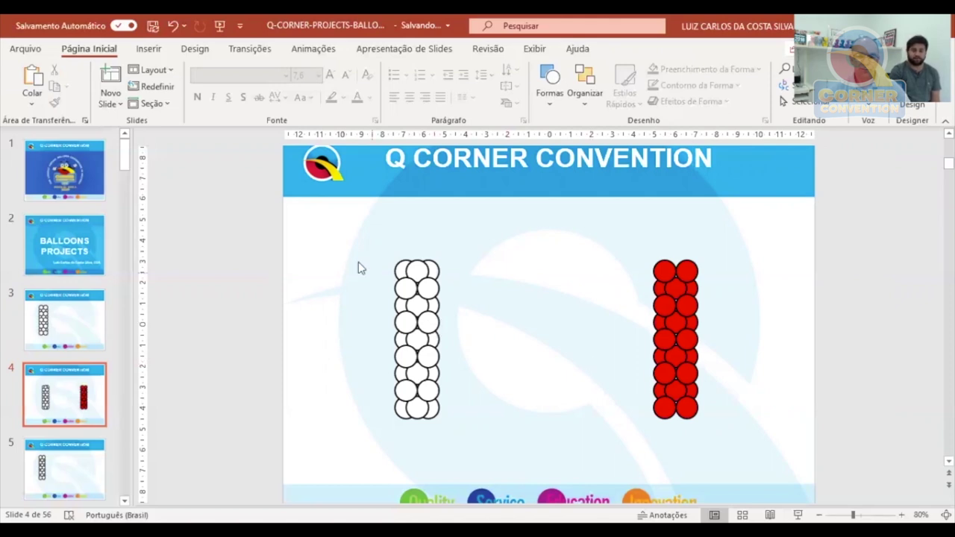
Fill all the clusters of the white column with the standard red color.
{"action": "left_click_drag", "start_coordinate": [355, 246], "coordinate": [479, 441]}
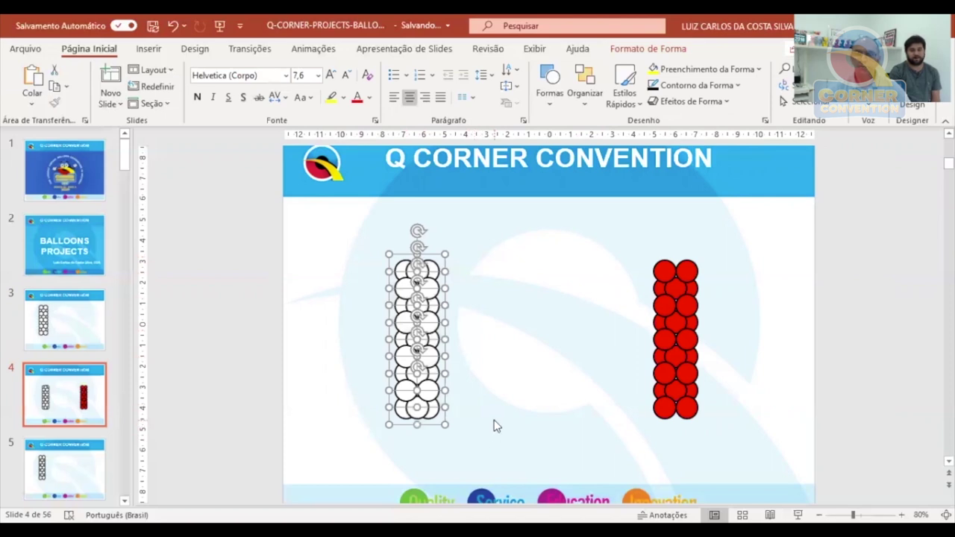
{"action": "left_click", "coordinate": [681, 72]}
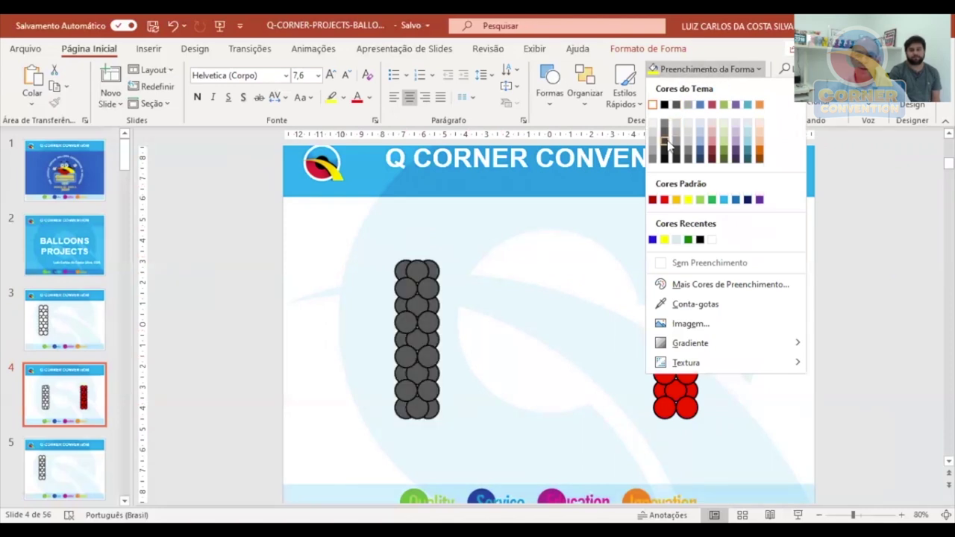
{"action": "left_click", "coordinate": [665, 202]}
{"action": "left_click", "coordinate": [558, 332]}
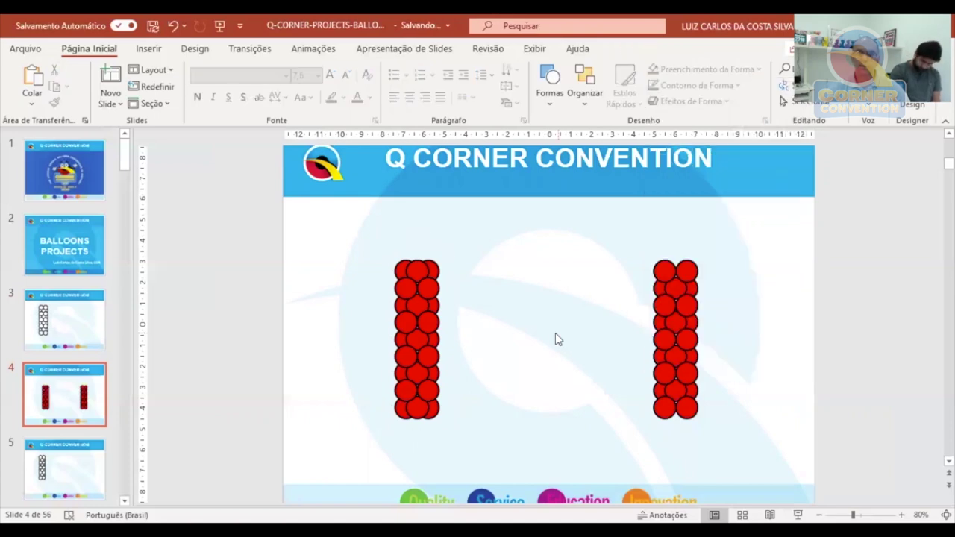
Duplicate the right red balloon column on slide 4 and place the copy level with it, in the gap between the two columns.
{"action": "left_click", "coordinate": [676, 334]}
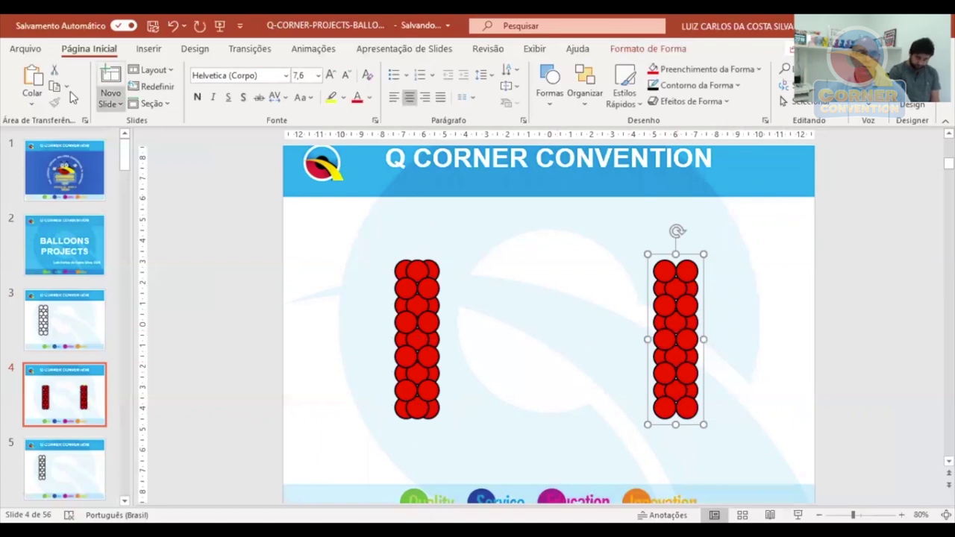
{"action": "left_click", "coordinate": [35, 80]}
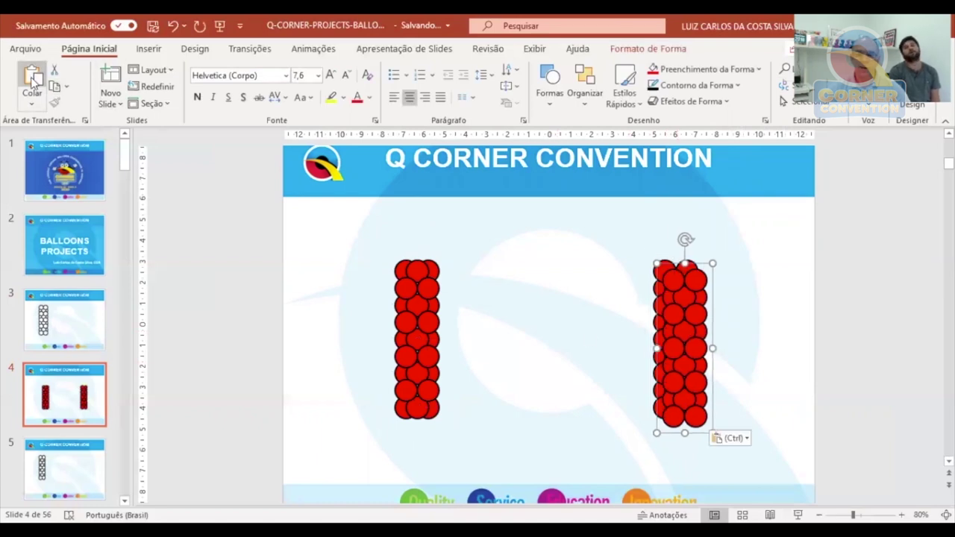
{"action": "left_click_drag", "start_coordinate": [676, 343], "coordinate": [581, 333]}
{"action": "left_click", "coordinate": [477, 345]}
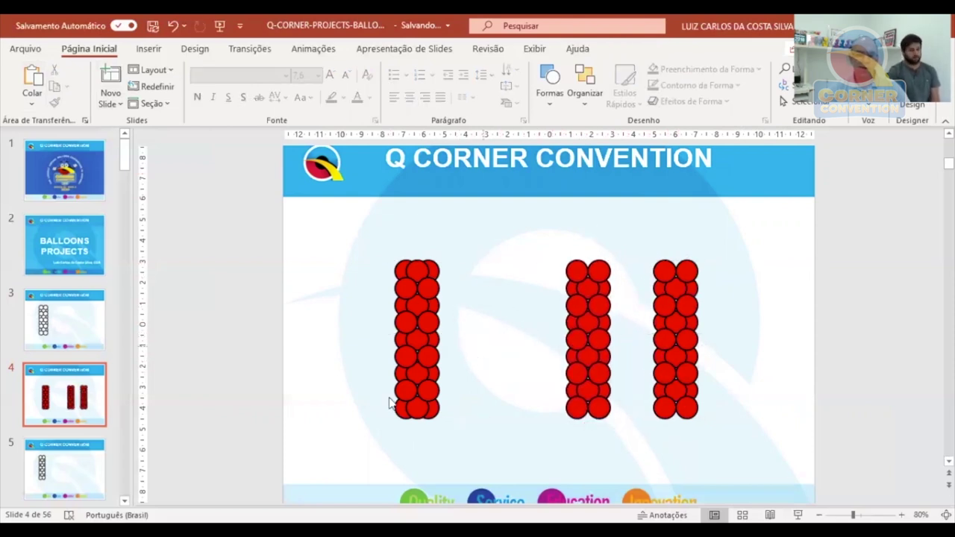
Fill the white balloon column on slide 5 with the standard yellow color and move it closer to the slide's center.
{"action": "scroll", "coordinate": [111, 415], "scroll_direction": "down", "scroll_amount": 1}
{"action": "scroll", "coordinate": [109, 408], "scroll_direction": "down", "scroll_amount": 2}
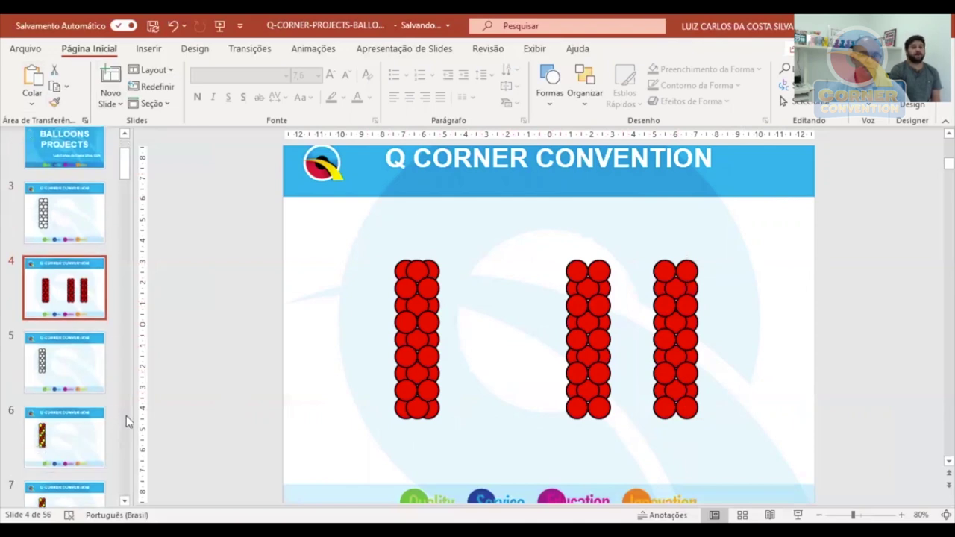
{"action": "left_click", "coordinate": [68, 373]}
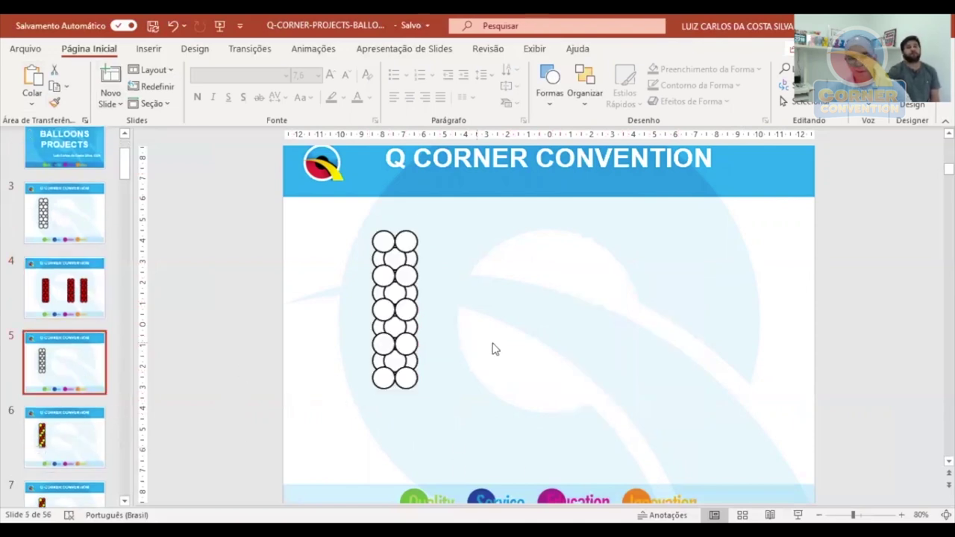
{"action": "left_click", "coordinate": [382, 290]}
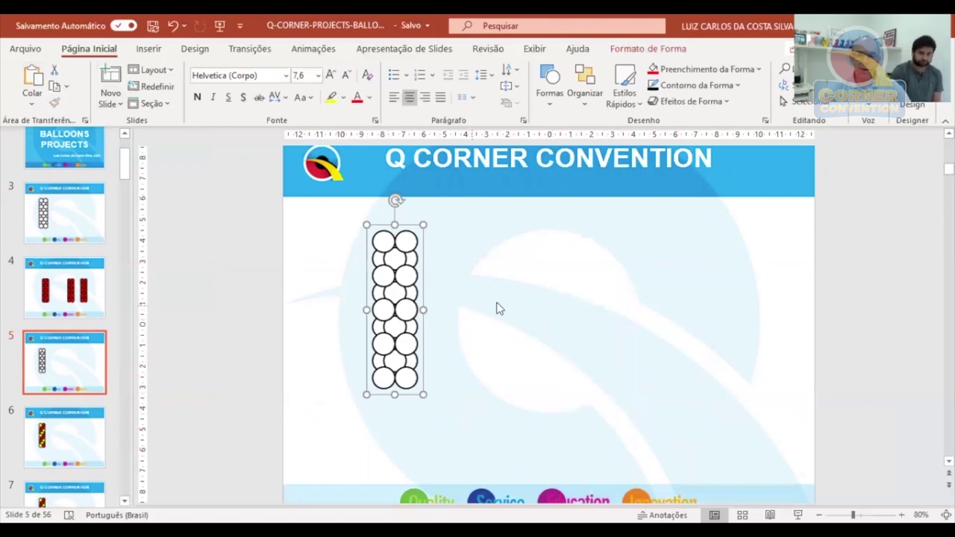
{"action": "left_click", "coordinate": [694, 68]}
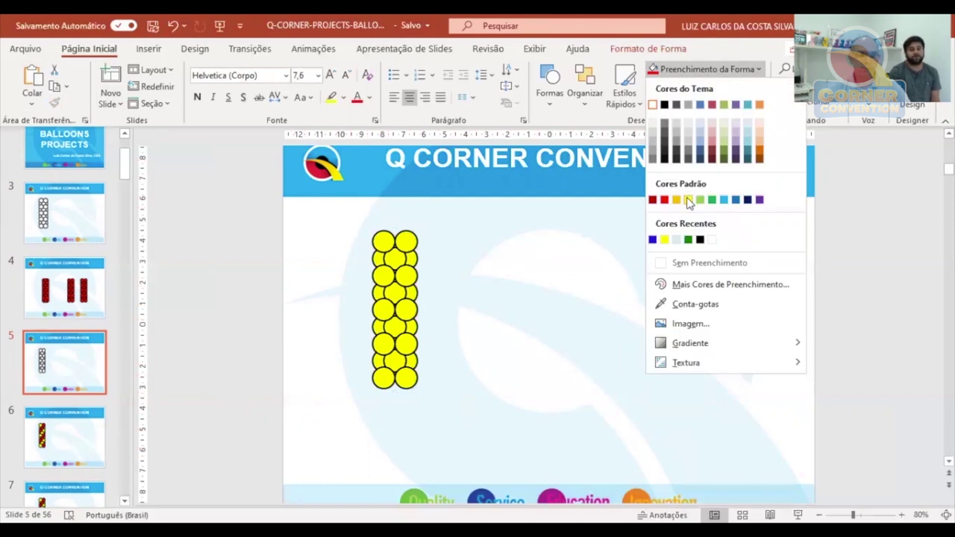
{"action": "left_click", "coordinate": [687, 199]}
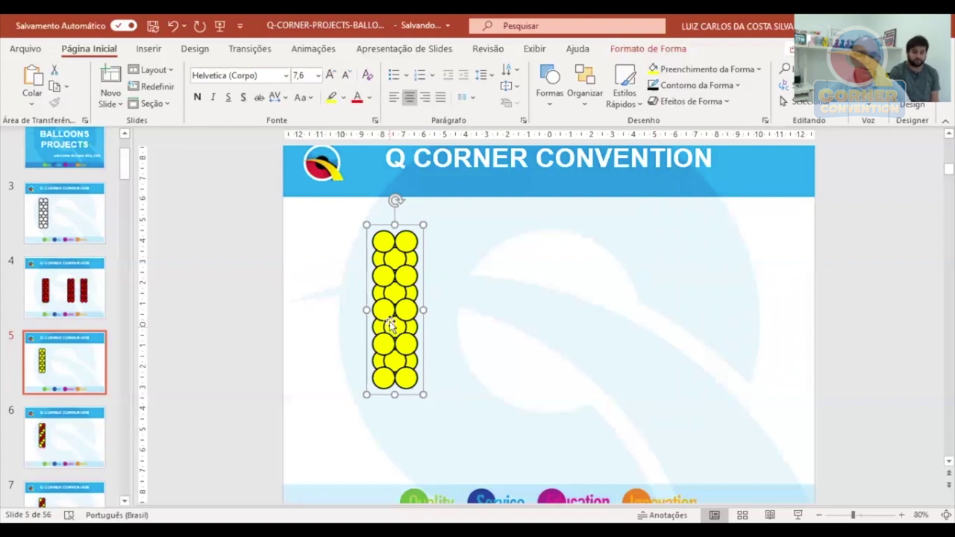
{"action": "left_click_drag", "start_coordinate": [385, 299], "coordinate": [446, 325]}
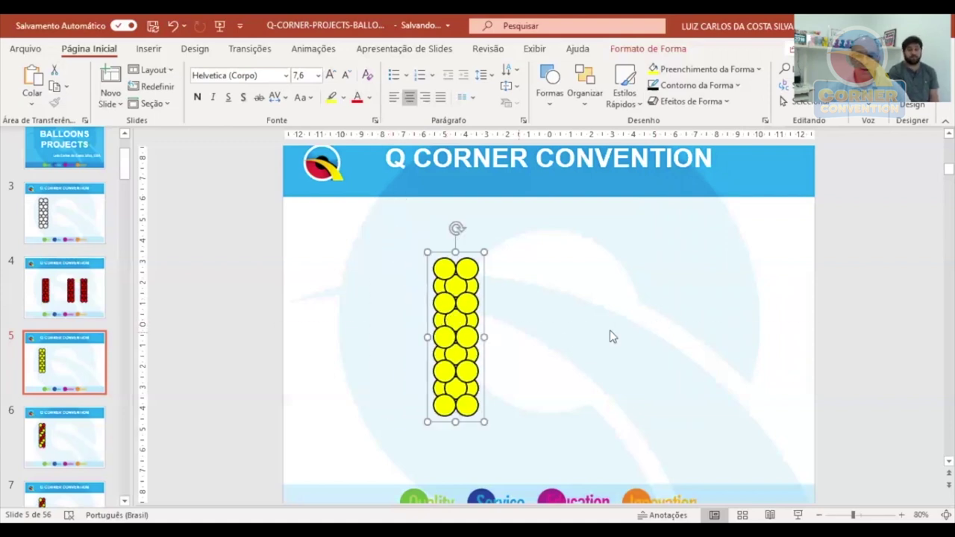
{"action": "left_click", "coordinate": [609, 335]}
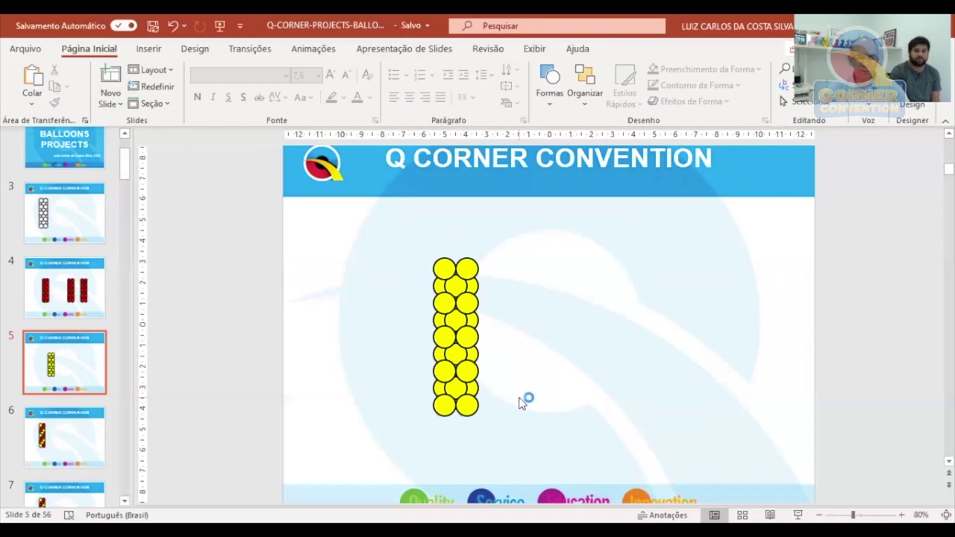
Fill only the bottom-right balloon of the yellow column with the standard red color.
{"action": "left_click", "coordinate": [469, 410]}
{"action": "left_click", "coordinate": [469, 408]}
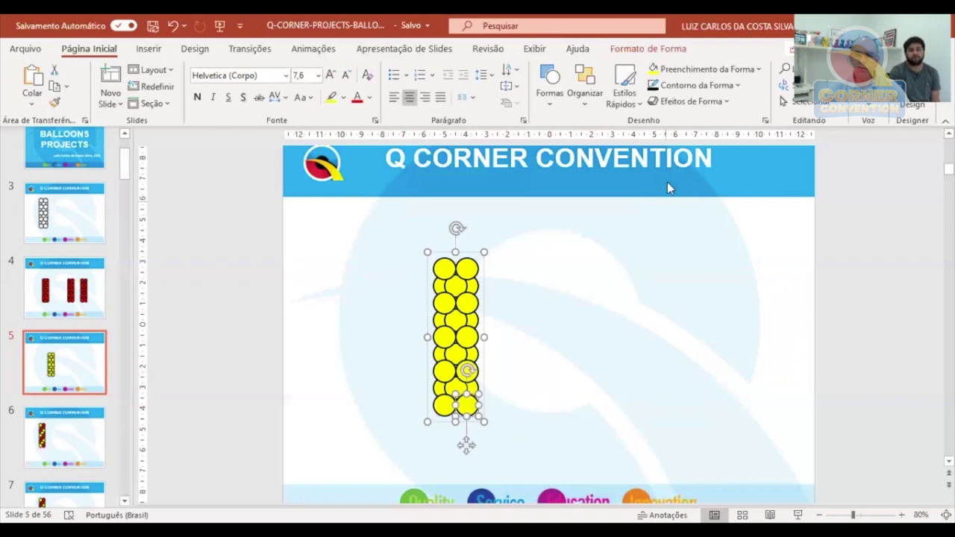
{"action": "left_click", "coordinate": [687, 71]}
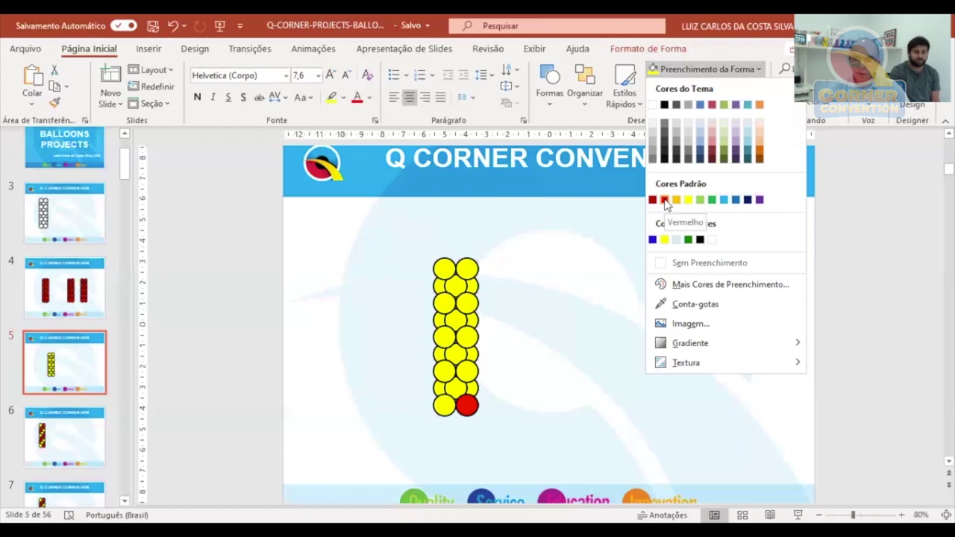
{"action": "left_click", "coordinate": [665, 202]}
{"action": "left_click", "coordinate": [525, 404]}
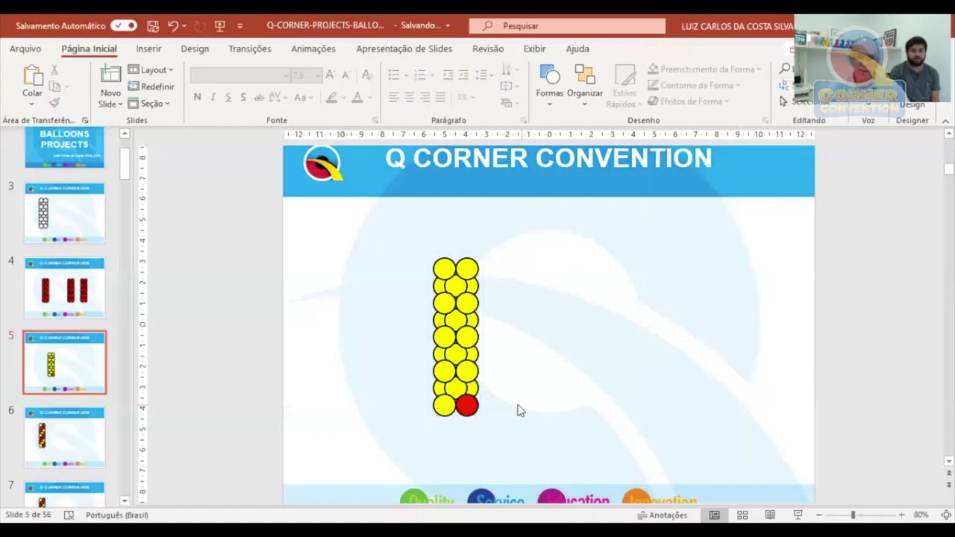
Select one yellow balloon per row from the second to the sixth row from the bottom, forming a diagonal rising from left to right.
{"action": "left_click", "coordinate": [440, 389]}
{"action": "left_click_drag", "start_coordinate": [440, 389], "coordinate": [448, 365]}
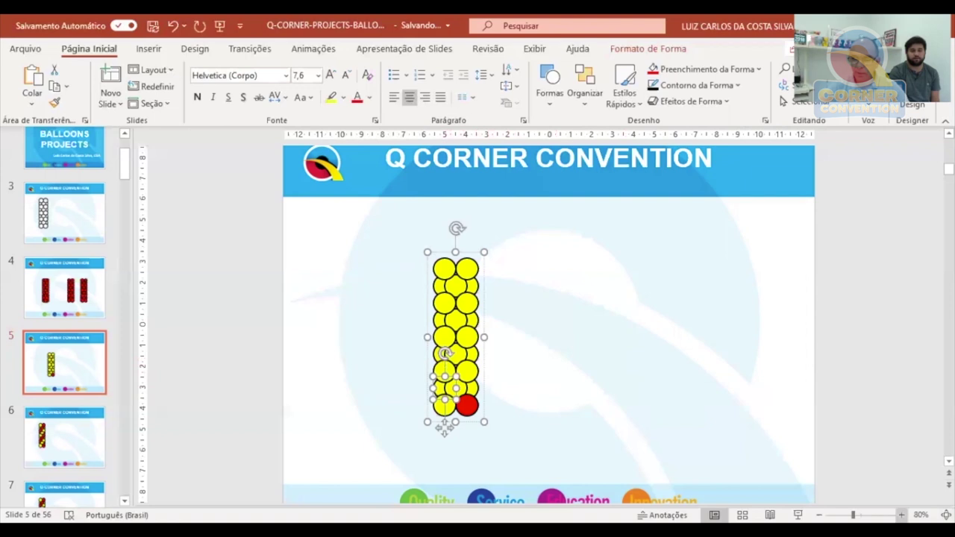
{"action": "left_click", "coordinate": [901, 515]}
{"action": "left_click", "coordinate": [902, 514]}
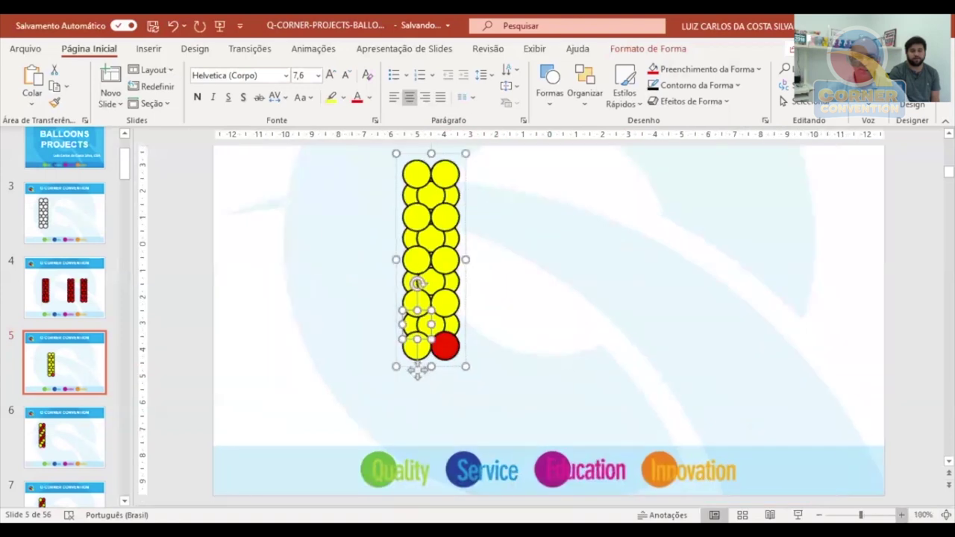
{"action": "scroll", "coordinate": [654, 366], "scroll_direction": "up", "scroll_amount": 1}
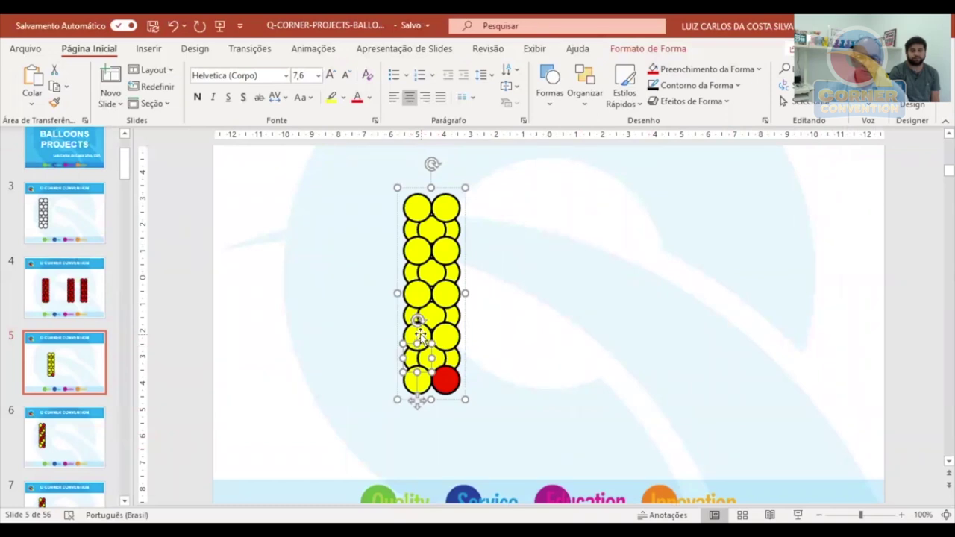
{"action": "left_click", "coordinate": [420, 338], "text": "ctrl"}
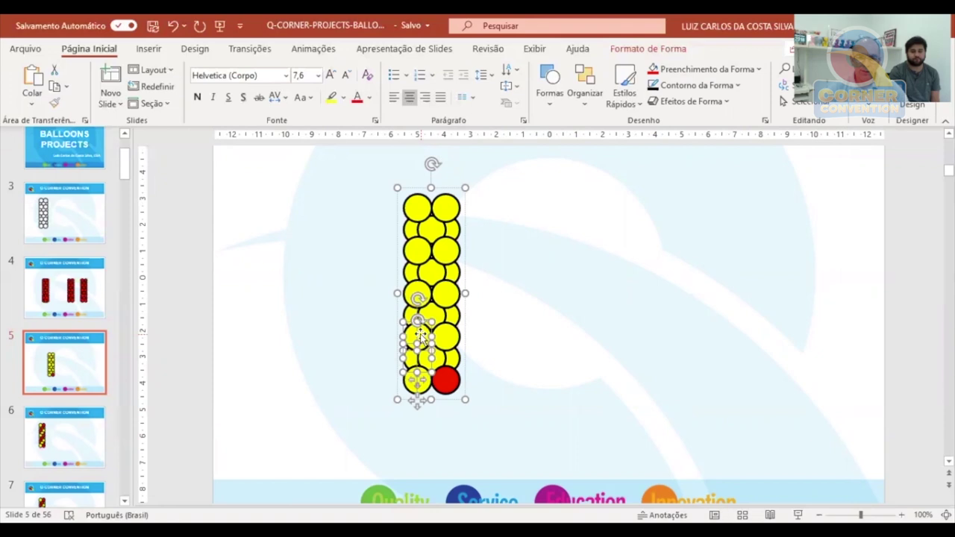
{"action": "left_click", "coordinate": [442, 315], "text": "ctrl"}
{"action": "left_click", "coordinate": [458, 293], "text": "ctrl"}
{"action": "left_click", "coordinate": [455, 272], "text": "ctrl"}
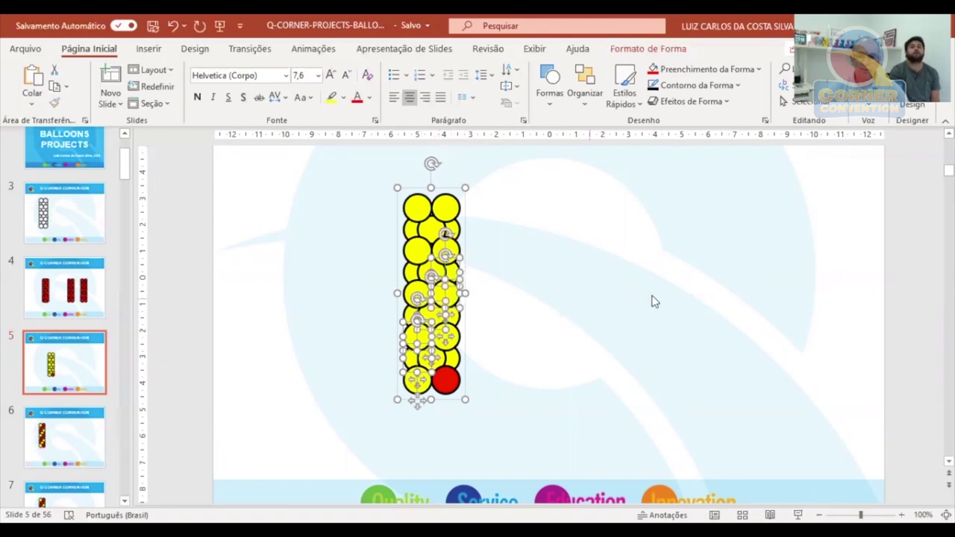
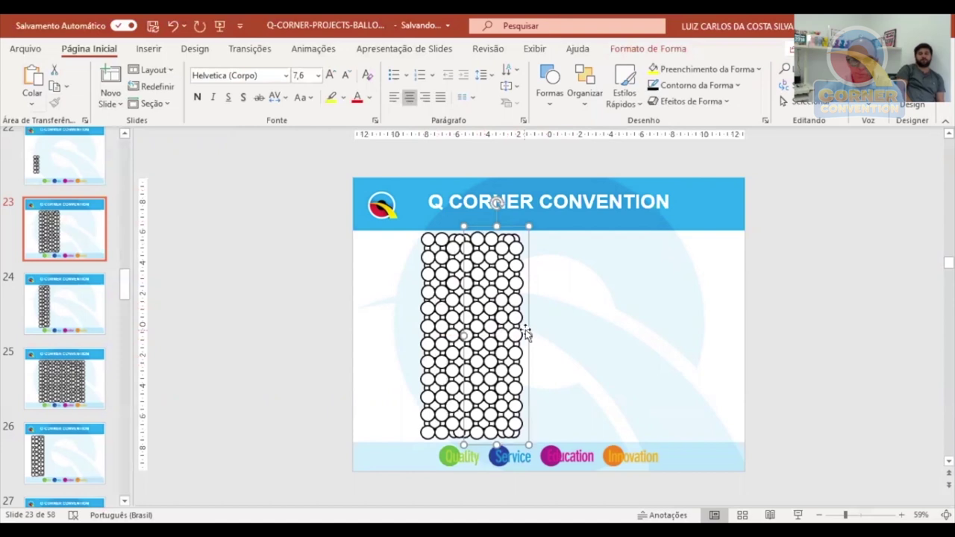
Examine how the white balloon wall is built up from repeated columns on slides 23, 25 and 29.
{"action": "key", "text": "ctrl+y"}
{"action": "left_click", "coordinate": [565, 336]}
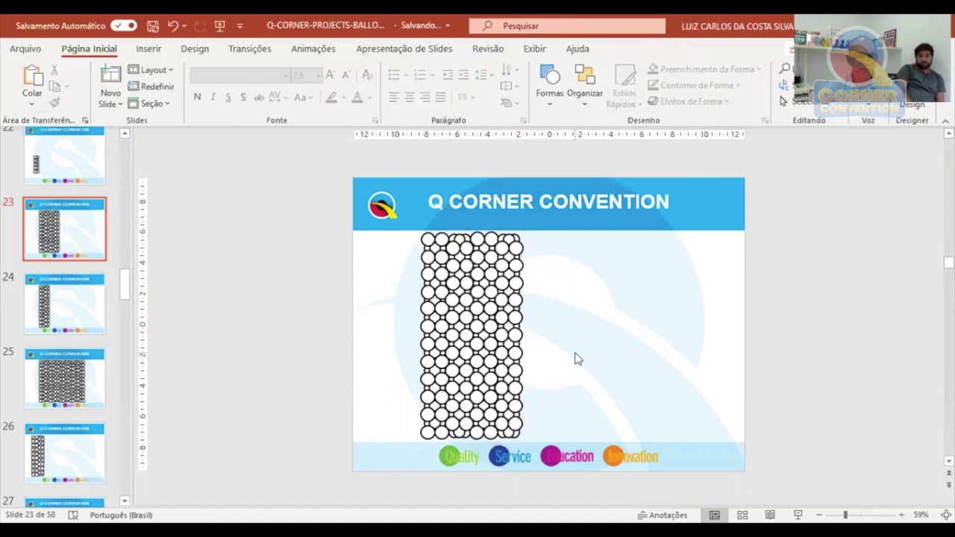
{"action": "left_click", "coordinate": [78, 387]}
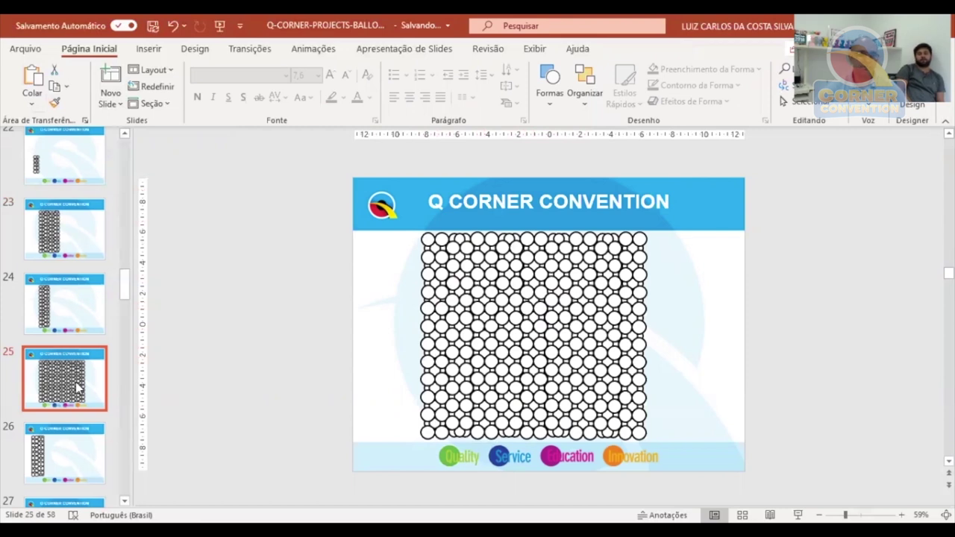
{"action": "left_click_drag", "start_coordinate": [123, 282], "coordinate": [124, 300]}
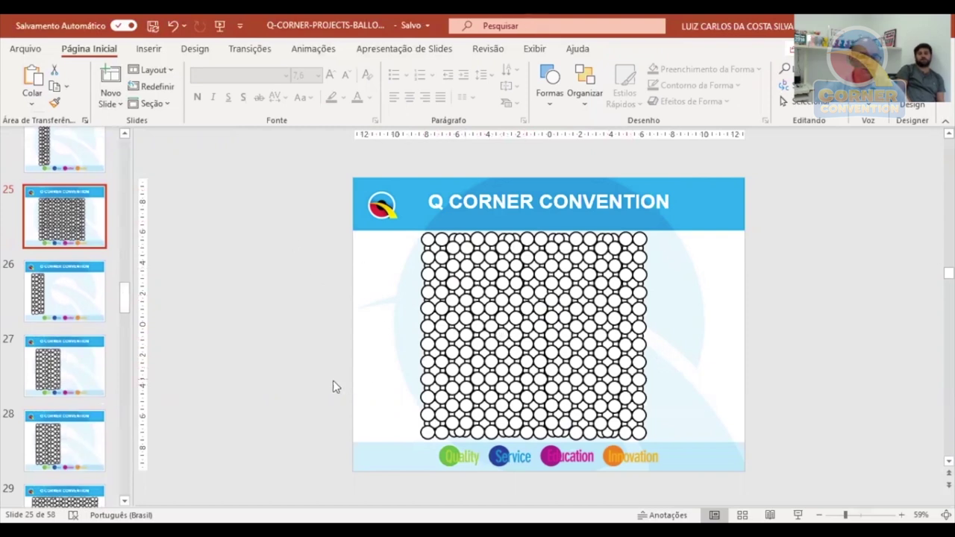
{"action": "left_click_drag", "start_coordinate": [123, 292], "coordinate": [126, 303]}
{"action": "left_click", "coordinate": [98, 407]}
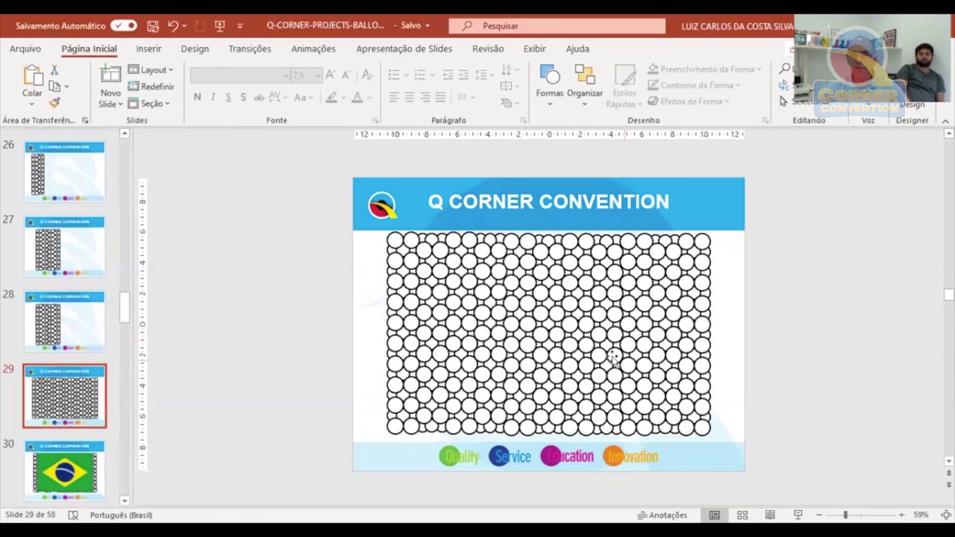
{"action": "left_click", "coordinate": [547, 334]}
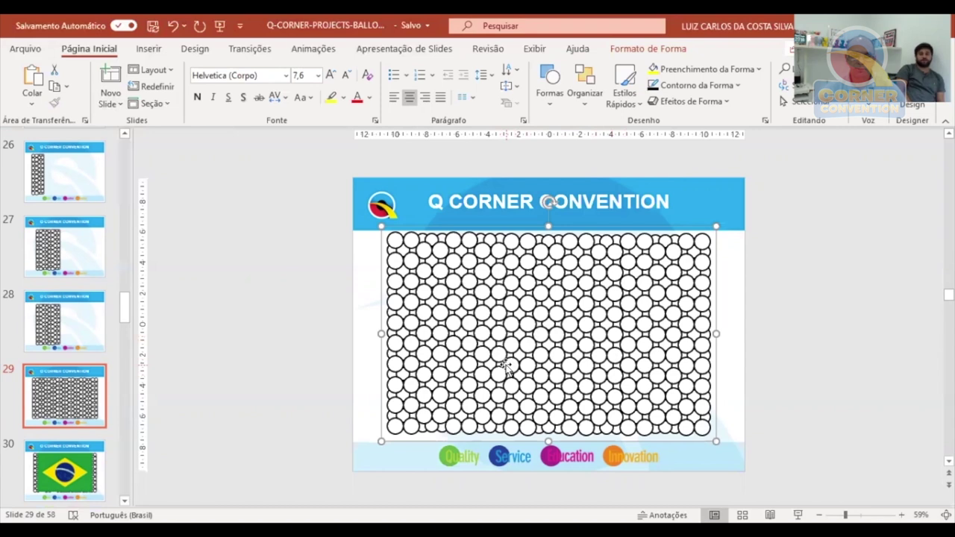
{"action": "left_click", "coordinate": [365, 305]}
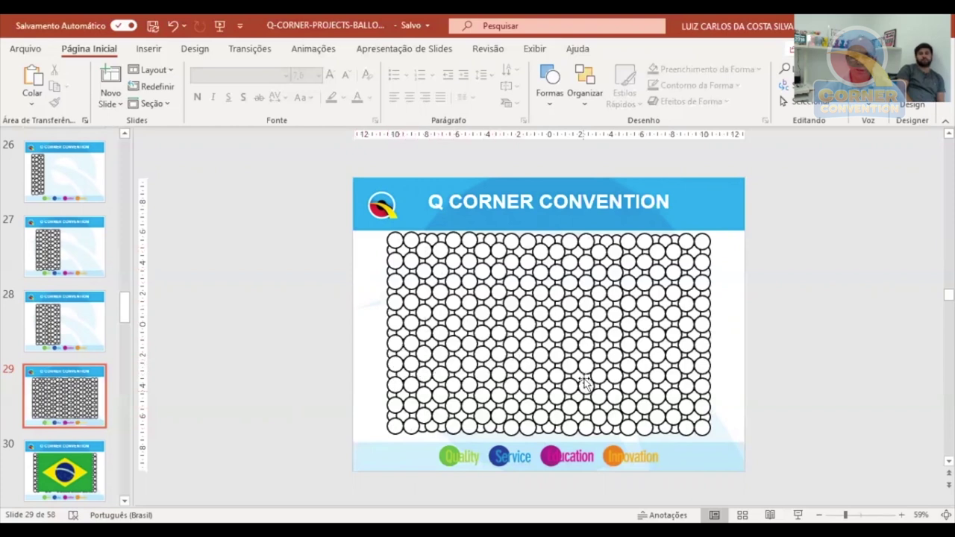
Fill the two front balloons at each of the four corners of the wall on slide 29 with red.
{"action": "left_click", "coordinate": [395, 427]}
{"action": "left_click", "coordinate": [395, 427]}
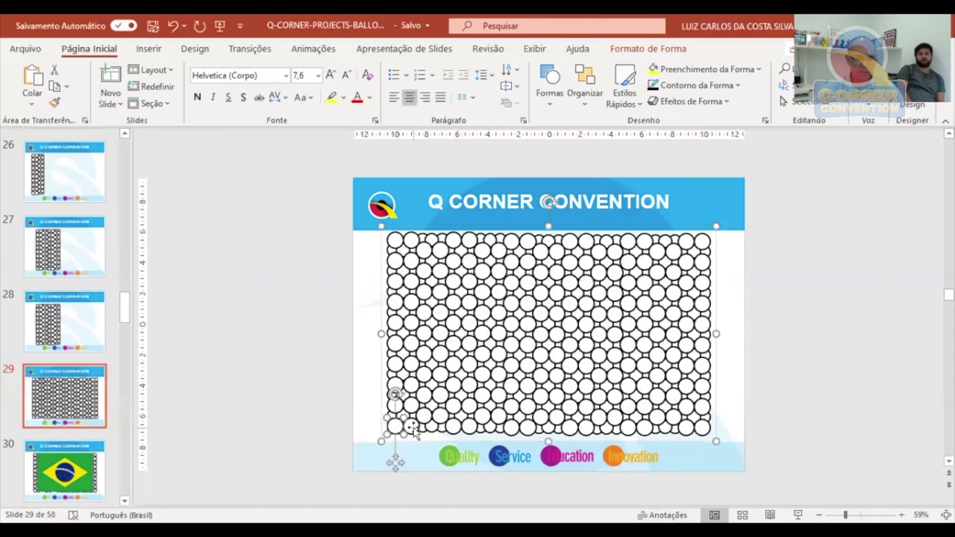
{"action": "left_click", "coordinate": [413, 427], "text": "shift"}
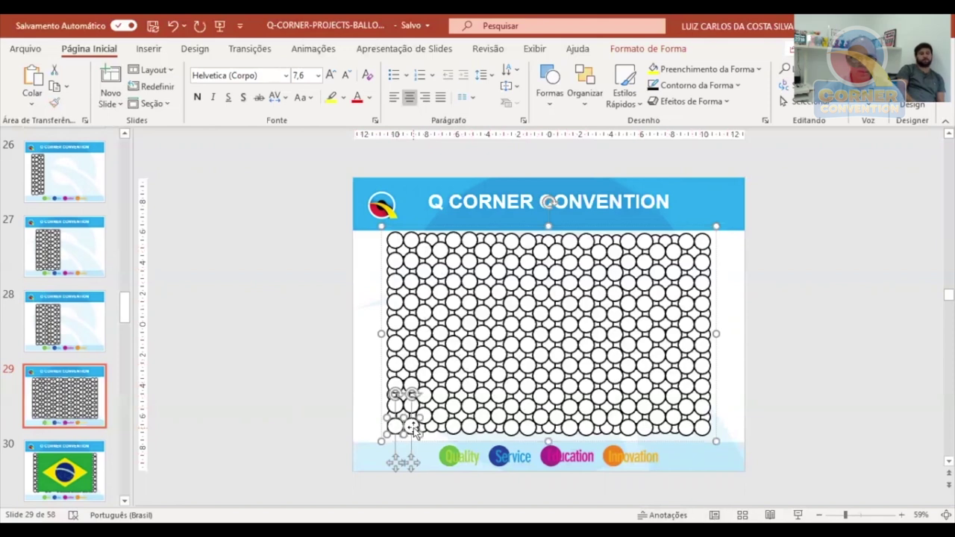
{"action": "left_click", "coordinate": [407, 240], "text": "shift"}
{"action": "left_click", "coordinate": [411, 246], "text": "shift"}
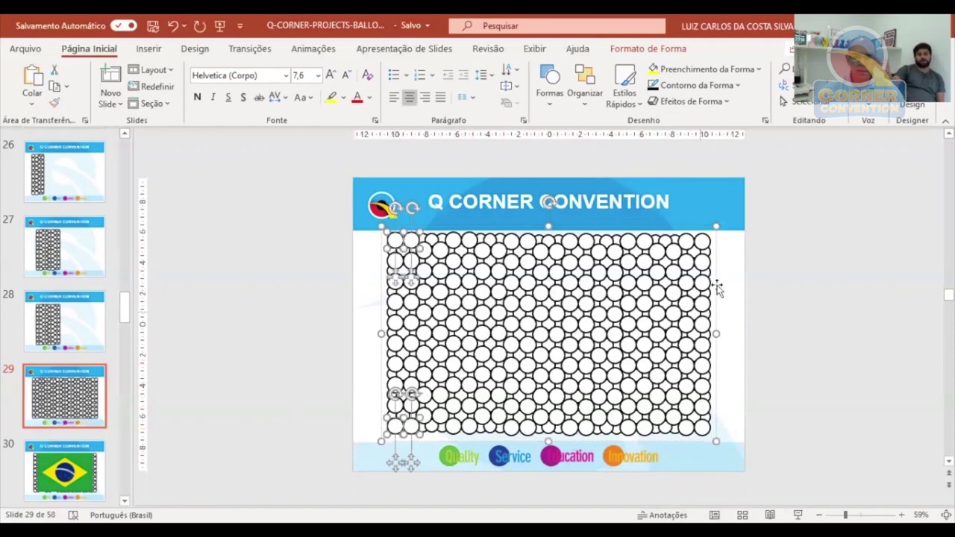
{"action": "left_click", "coordinate": [686, 243], "text": "shift"}
{"action": "left_click", "coordinate": [702, 242], "text": "shift"}
{"action": "left_click", "coordinate": [687, 425], "text": "shift"}
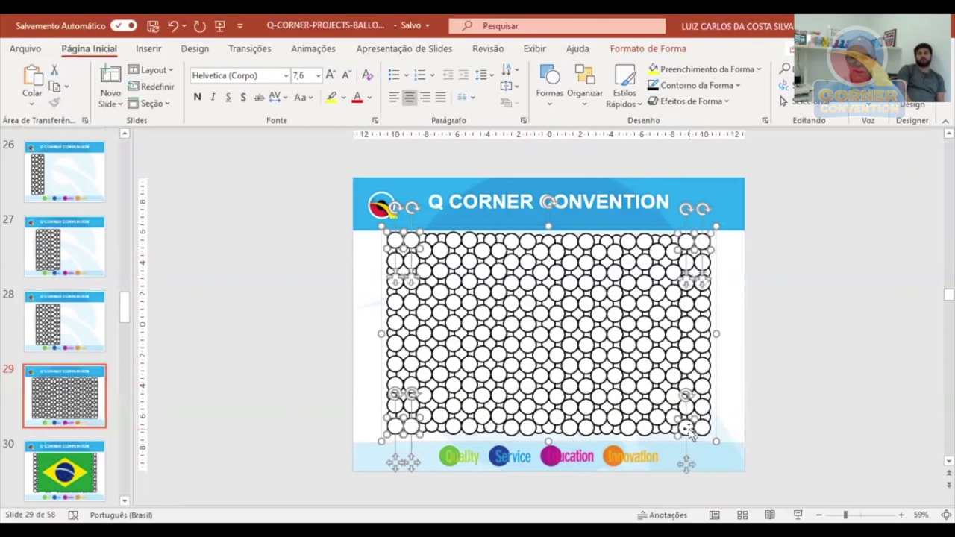
{"action": "left_click", "coordinate": [705, 427], "text": "shift"}
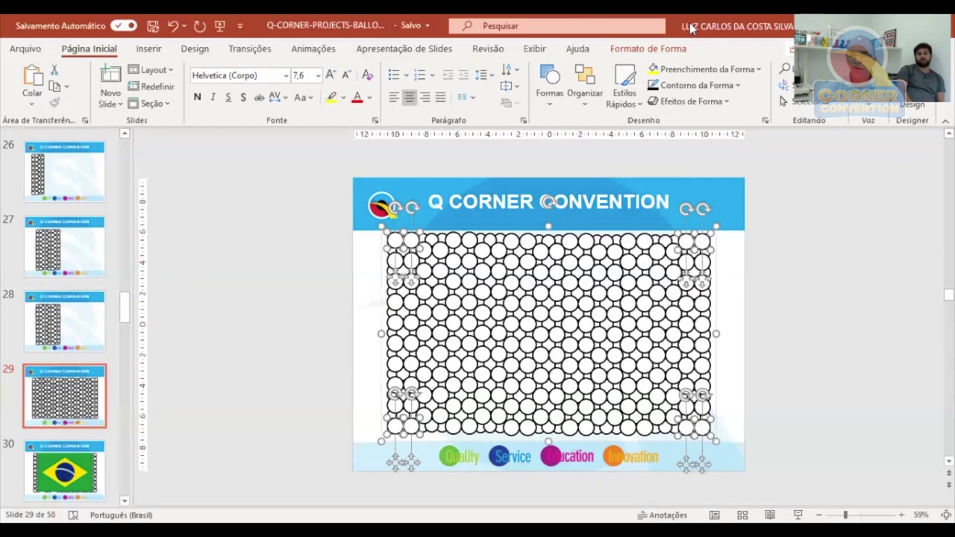
{"action": "left_click", "coordinate": [672, 71]}
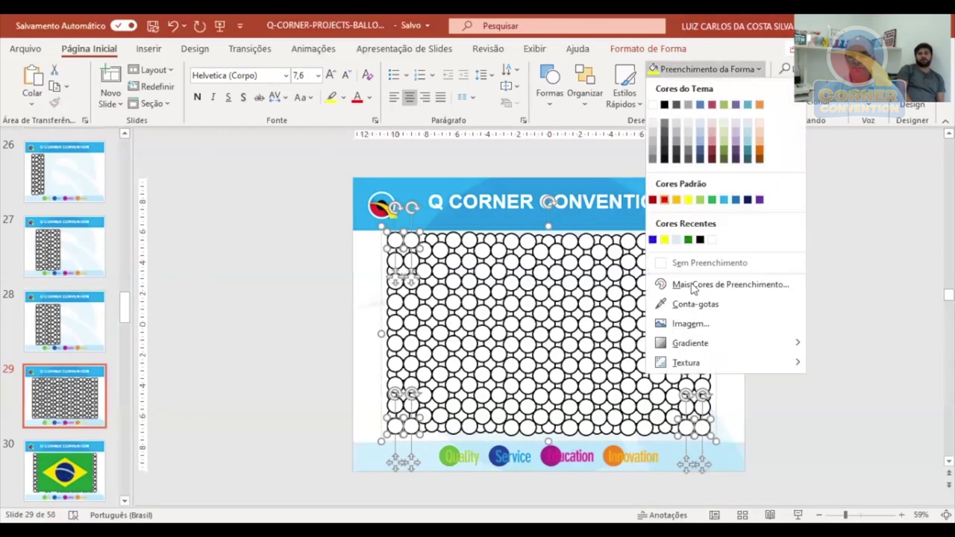
{"action": "left_click", "coordinate": [789, 356]}
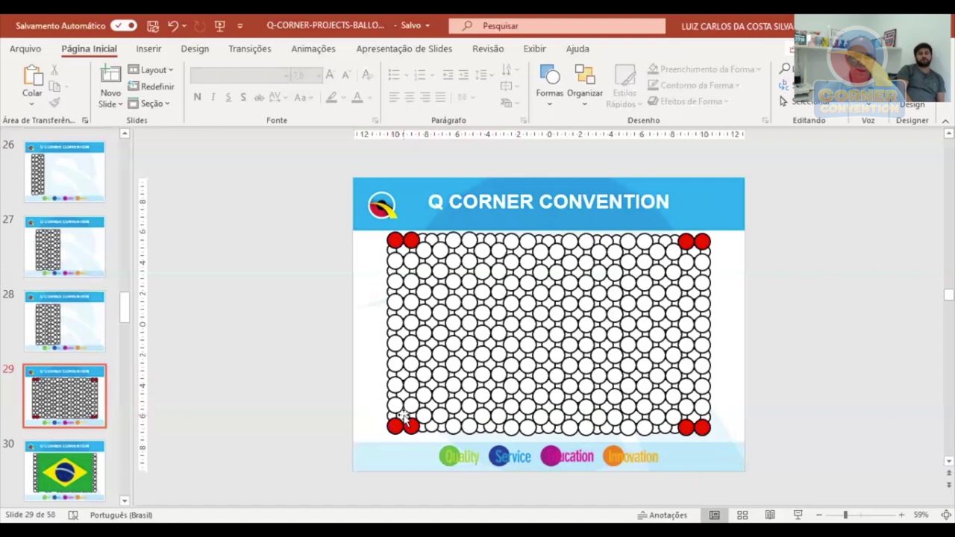
Fill the back balloons just above the two red balloons at the wall's bottom-left corner with yellow.
{"action": "left_click", "coordinate": [403, 417]}
{"action": "scroll", "coordinate": [548, 202], "scroll_direction": "up", "scroll_amount": 5}
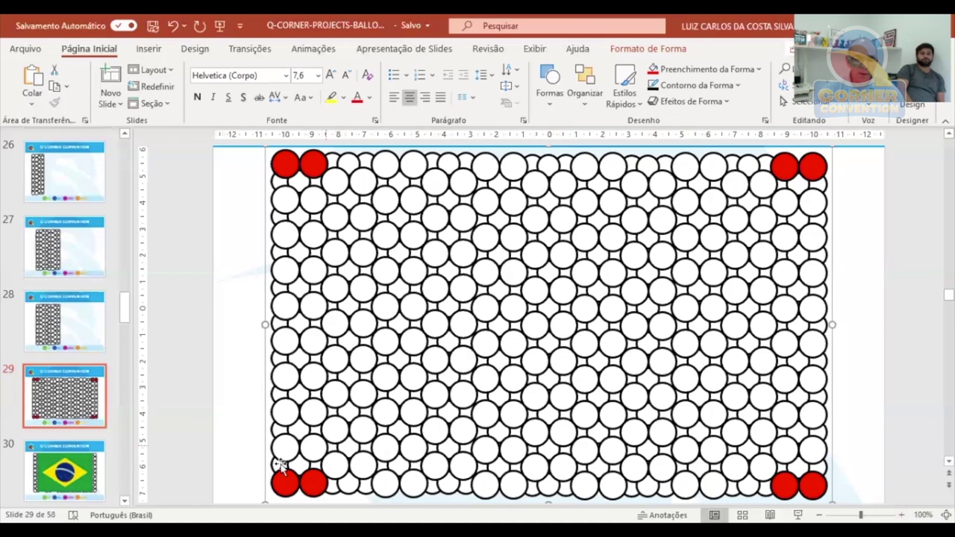
{"action": "left_click", "coordinate": [285, 456]}
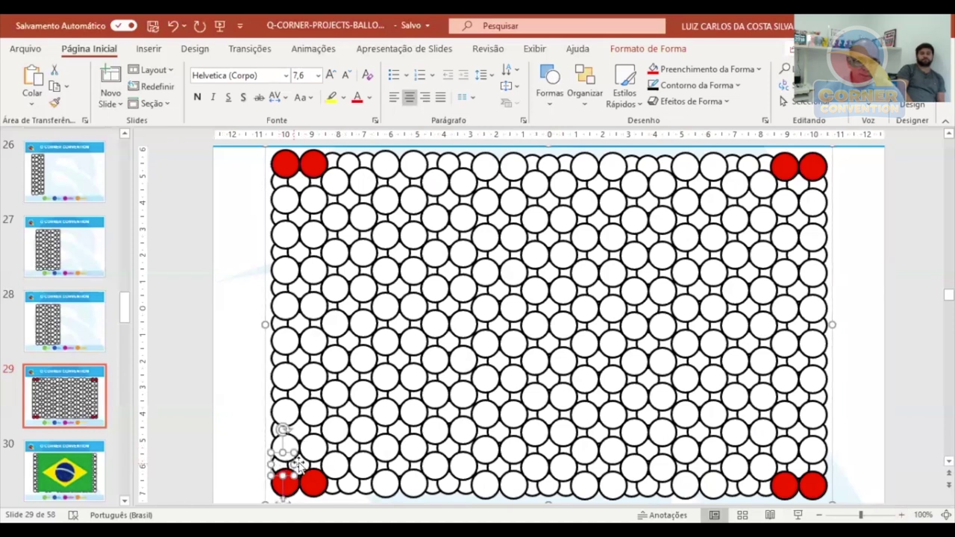
{"action": "left_click", "coordinate": [310, 461], "text": "shift"}
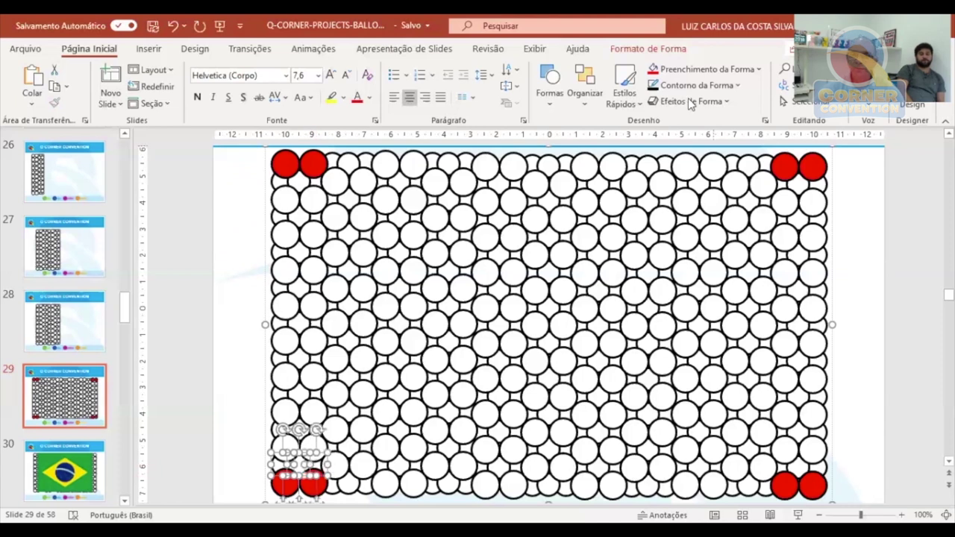
{"action": "left_click", "coordinate": [682, 70]}
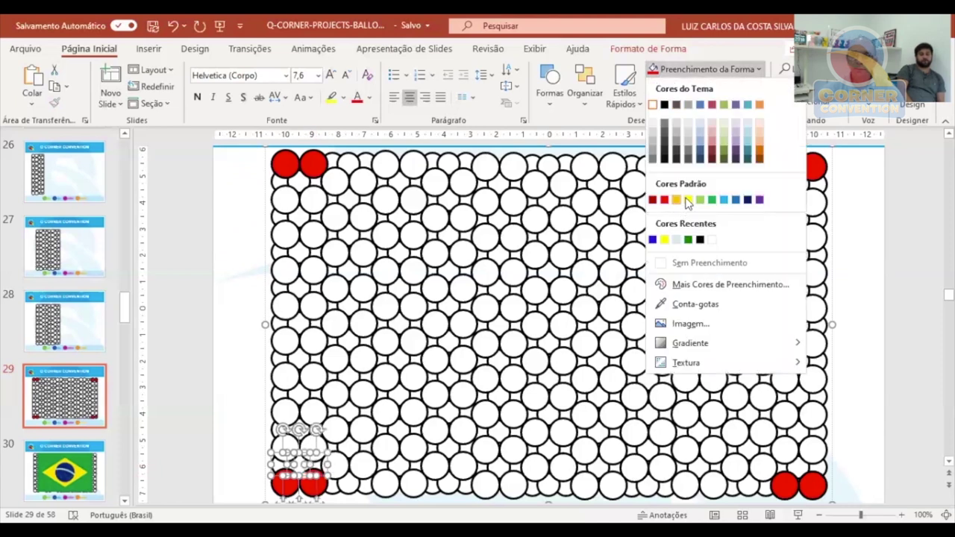
{"action": "left_click", "coordinate": [664, 239]}
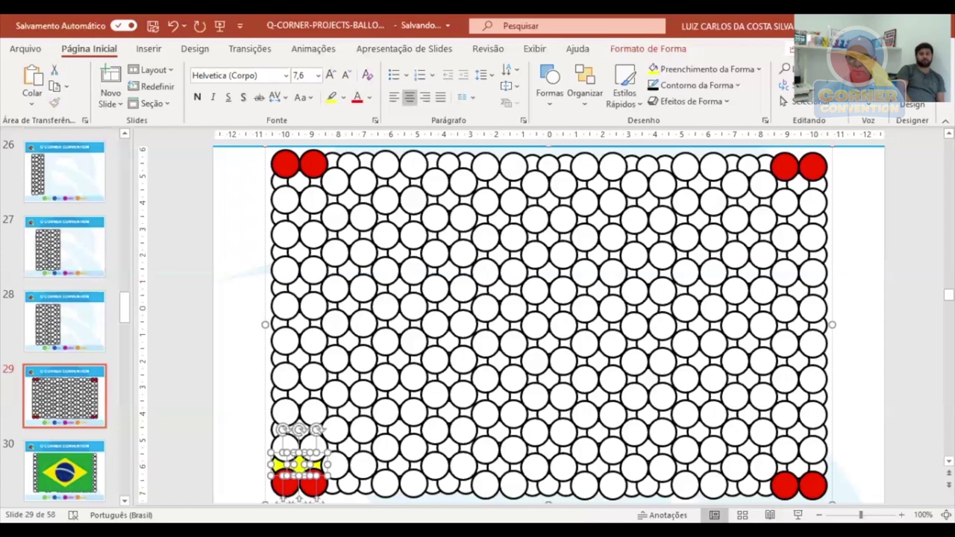
{"action": "scroll", "coordinate": [693, 367], "scroll_direction": "down", "scroll_amount": 5}
{"action": "left_click", "coordinate": [698, 358]}
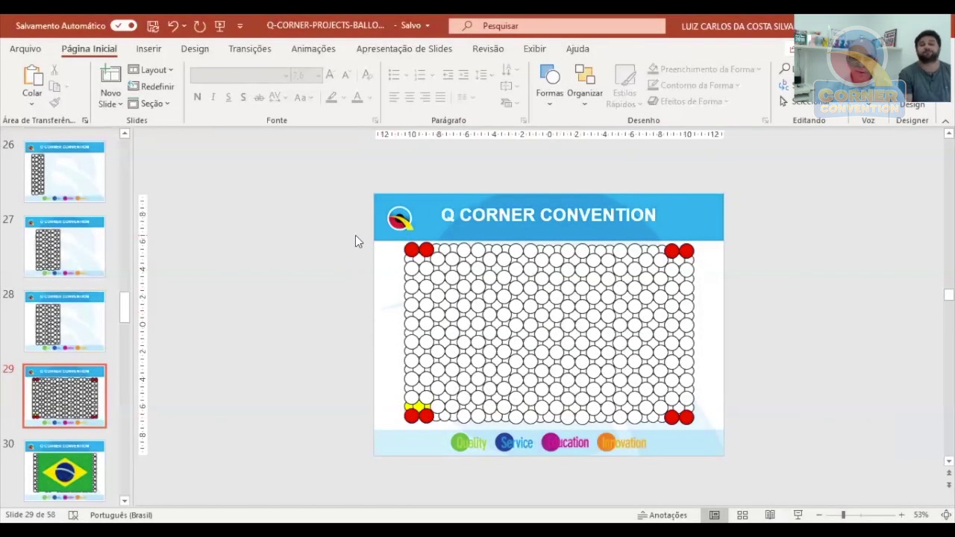
Recolor the entire balloon wall on slide 29, trying yellow first and settling on the standard red fill.
{"action": "left_click", "coordinate": [529, 306]}
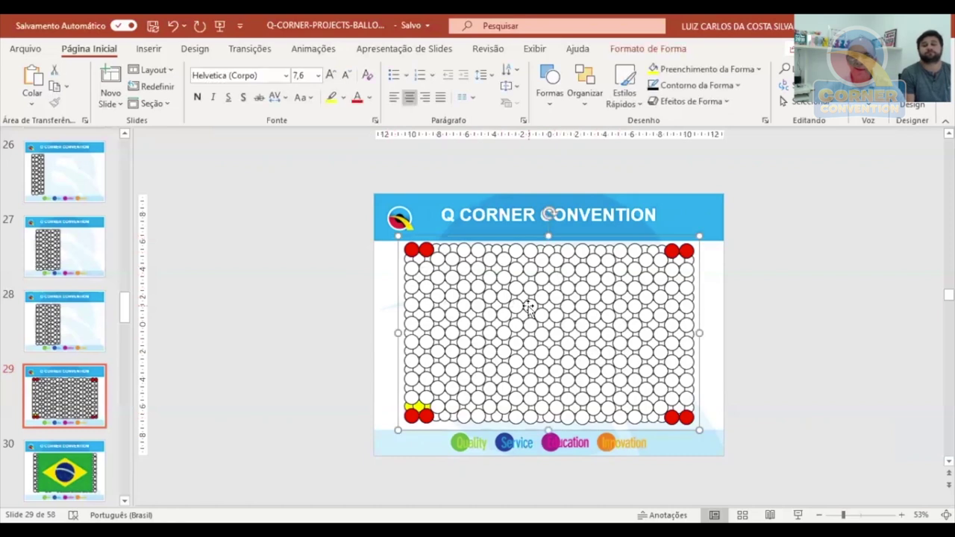
{"action": "left_click", "coordinate": [653, 69]}
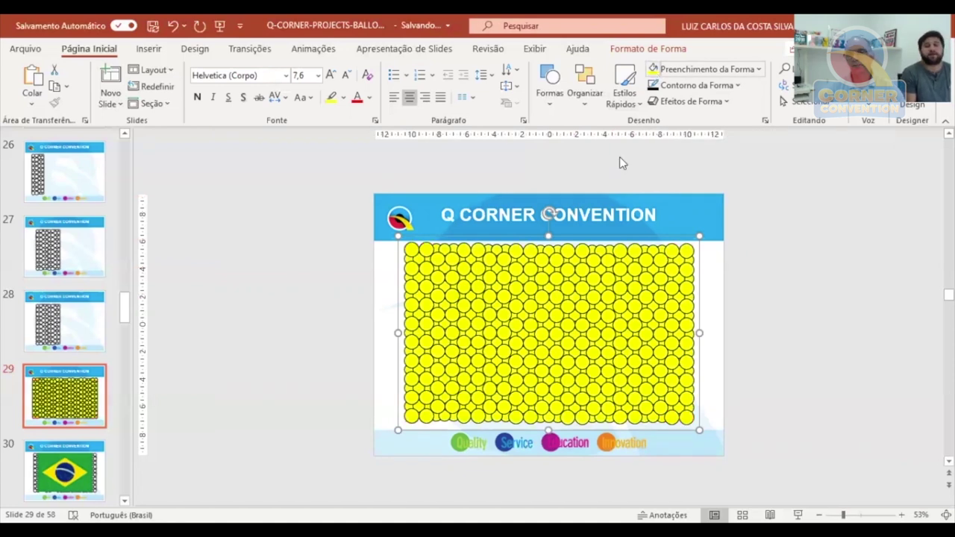
{"action": "left_click", "coordinate": [675, 69]}
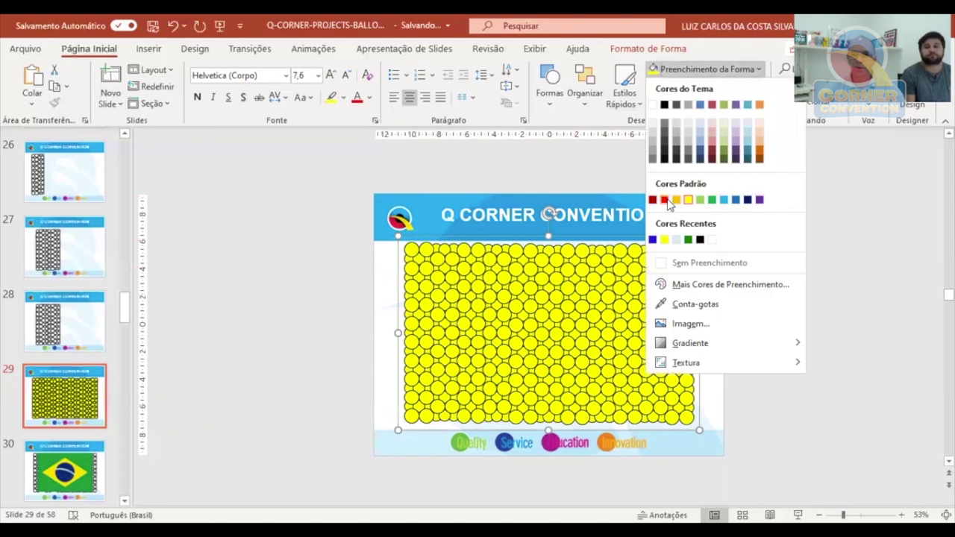
{"action": "left_click", "coordinate": [664, 200]}
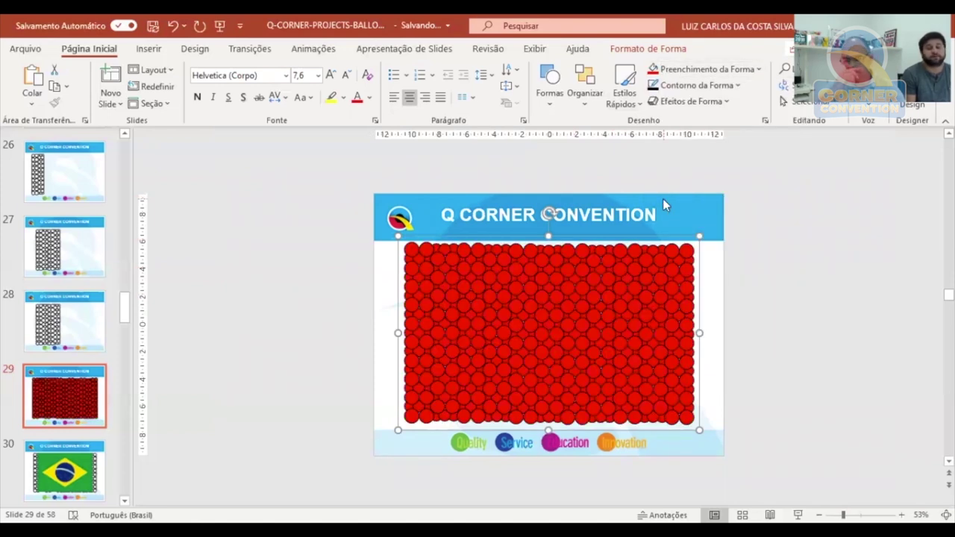
{"action": "left_click", "coordinate": [353, 303]}
Ungroup the red balloon wall, including the groups nested inside it, so its parts can be selected separately.
{"action": "left_click", "coordinate": [486, 320]}
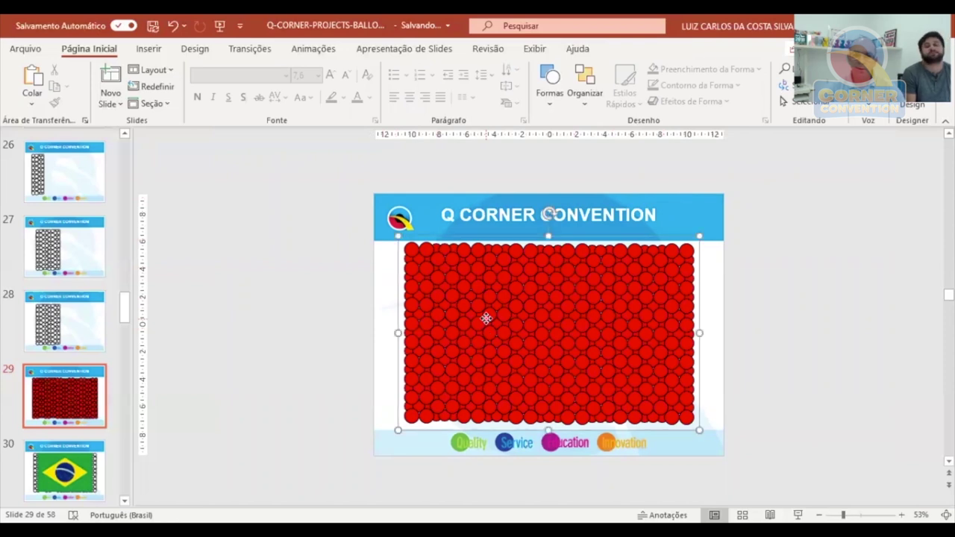
{"action": "right_click", "coordinate": [486, 319]}
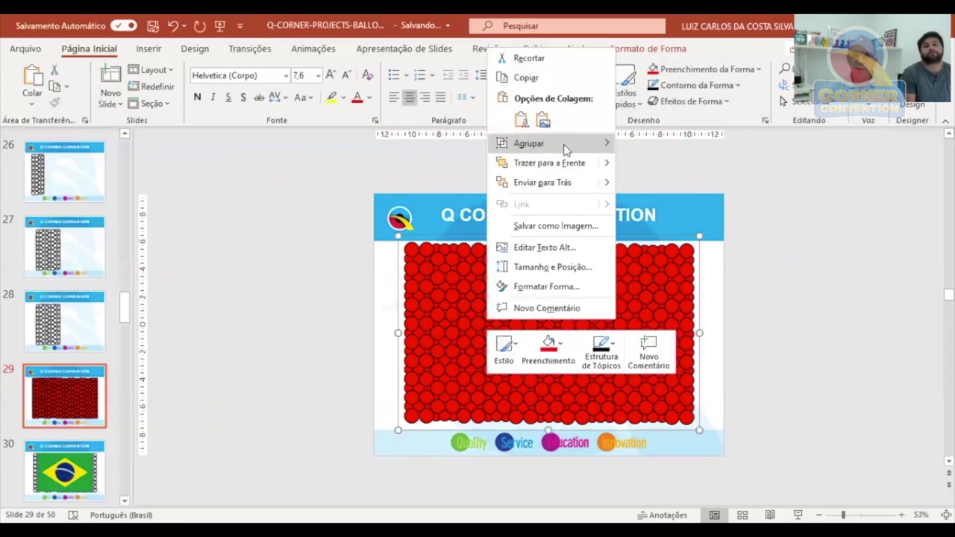
{"action": "left_click", "coordinate": [649, 182]}
{"action": "left_click", "coordinate": [769, 324]}
{"action": "left_click_drag", "start_coordinate": [366, 238], "coordinate": [740, 442]}
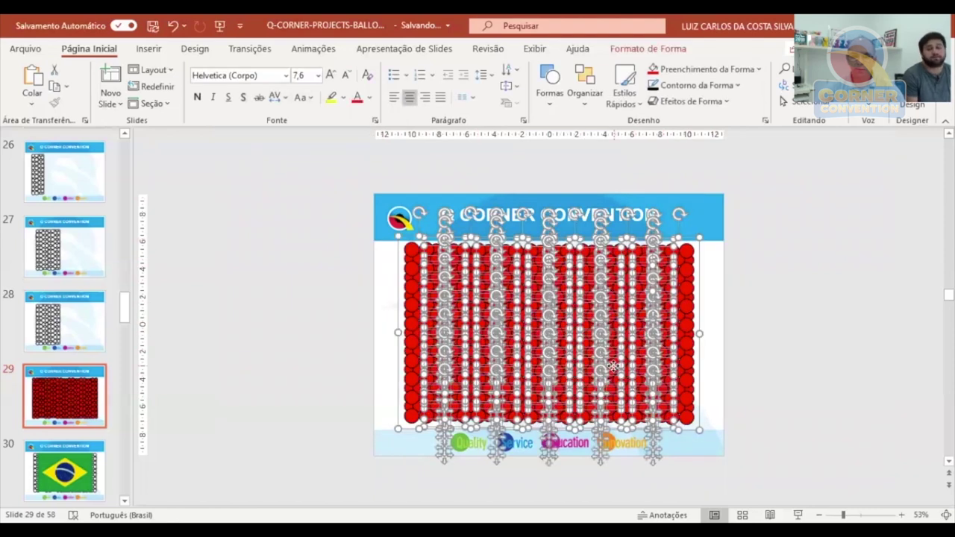
{"action": "right_click", "coordinate": [613, 367]}
{"action": "mouse_move", "coordinate": [672, 190]}
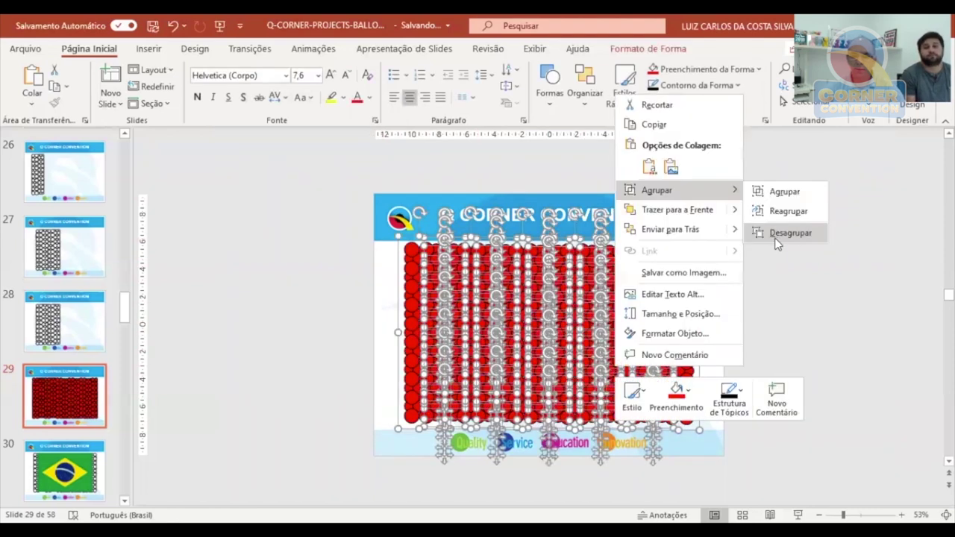
{"action": "left_click", "coordinate": [776, 243]}
{"action": "left_click", "coordinate": [489, 317]}
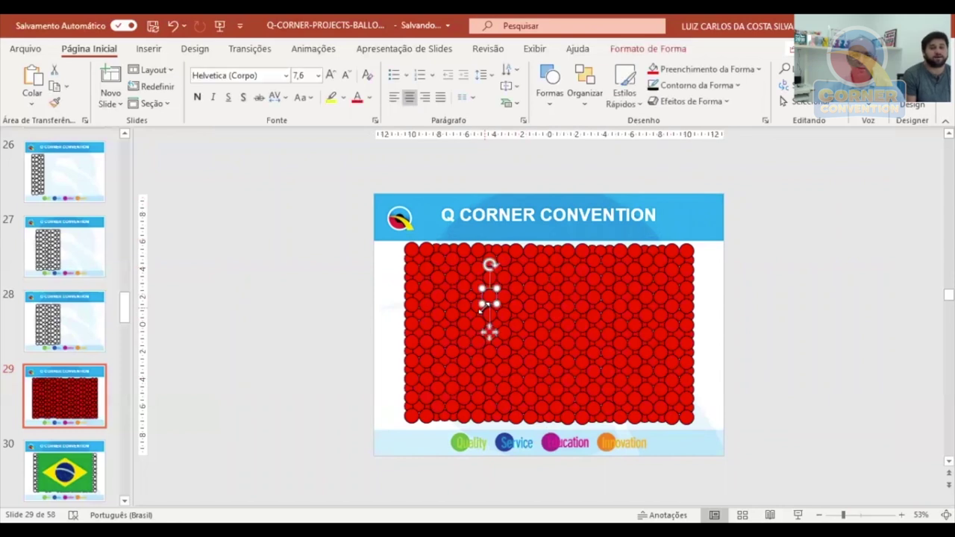
{"action": "left_click", "coordinate": [386, 286]}
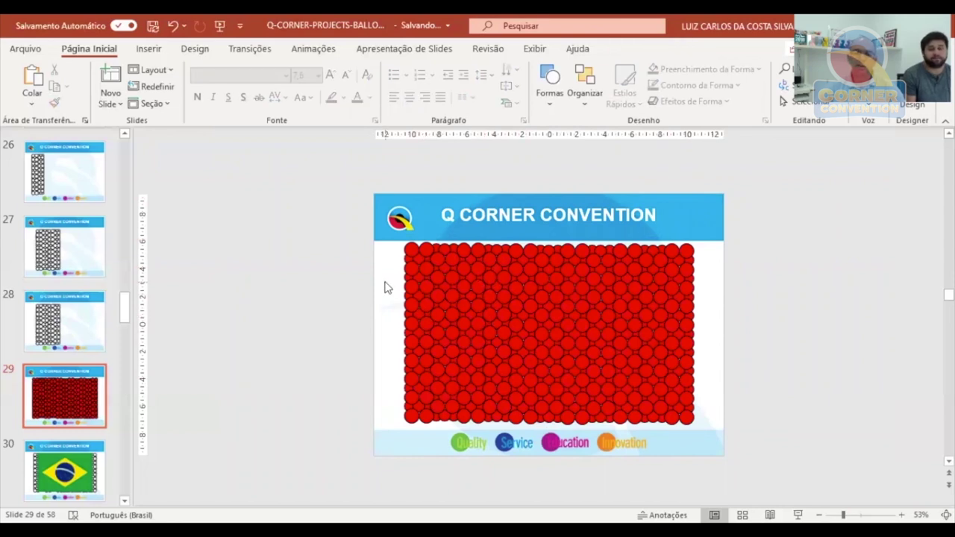
Fill a pair of balloons in the wall's upper left area and a single balloon near the upper middle with standard yellow.
{"action": "left_click", "coordinate": [477, 305]}
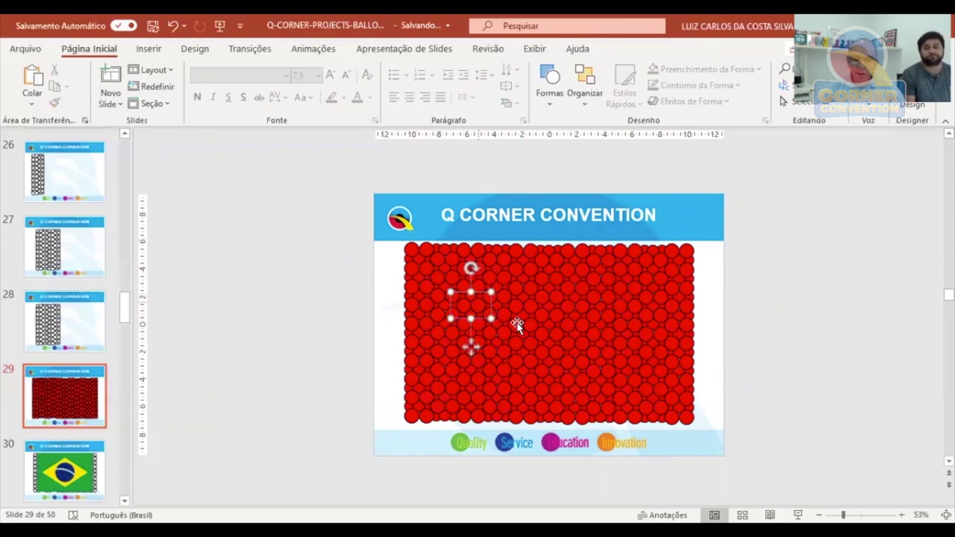
{"action": "left_click", "coordinate": [558, 298], "text": "shift"}
{"action": "left_click", "coordinate": [701, 69]}
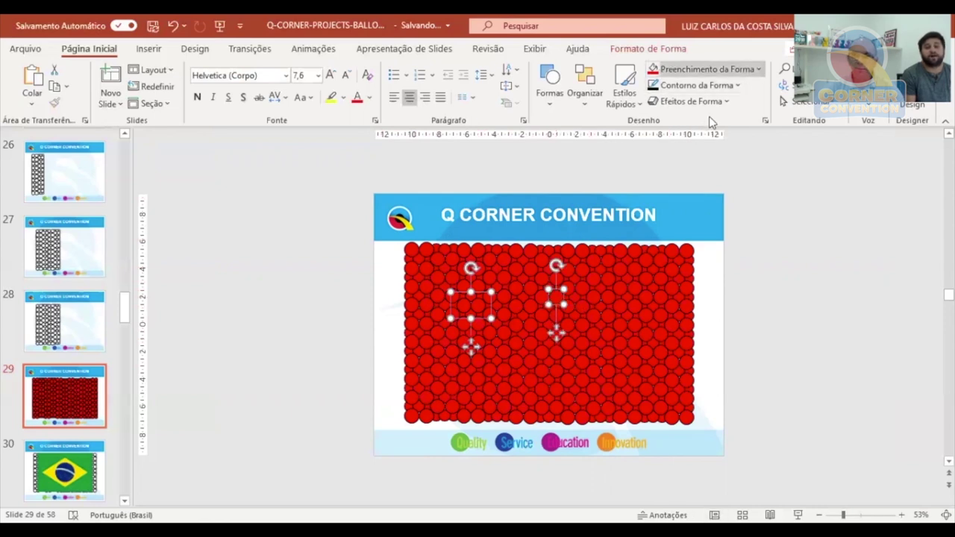
{"action": "left_click", "coordinate": [688, 199]}
{"action": "left_click", "coordinate": [368, 324]}
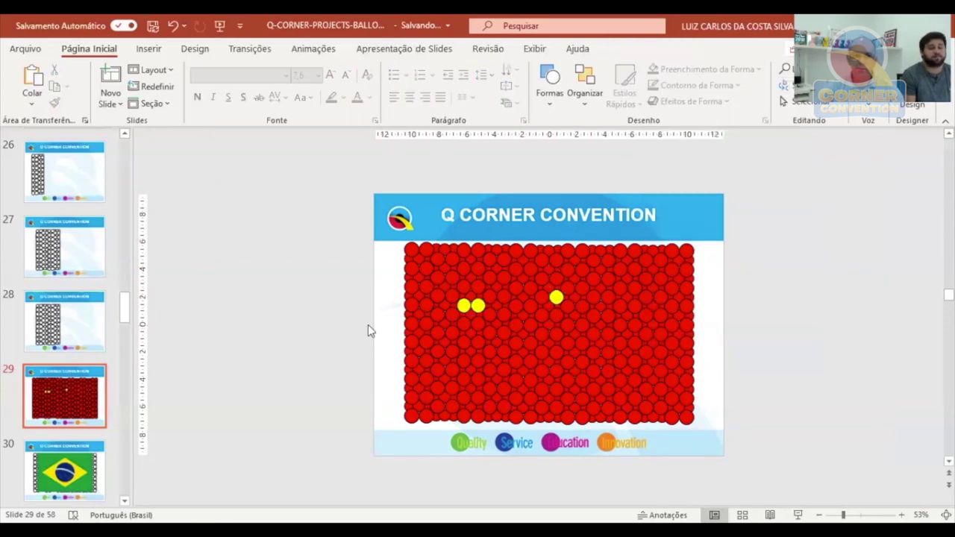
Fill the leftmost balloon column and the top row of the red wall with yellow.
{"action": "left_click_drag", "start_coordinate": [351, 225], "coordinate": [445, 431]}
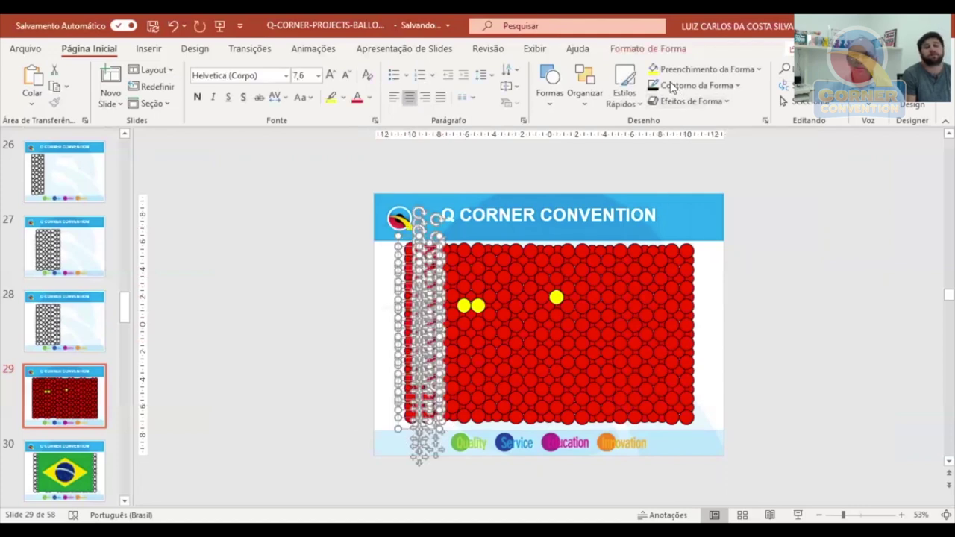
{"action": "left_click", "coordinate": [653, 69]}
{"action": "left_click", "coordinate": [283, 350]}
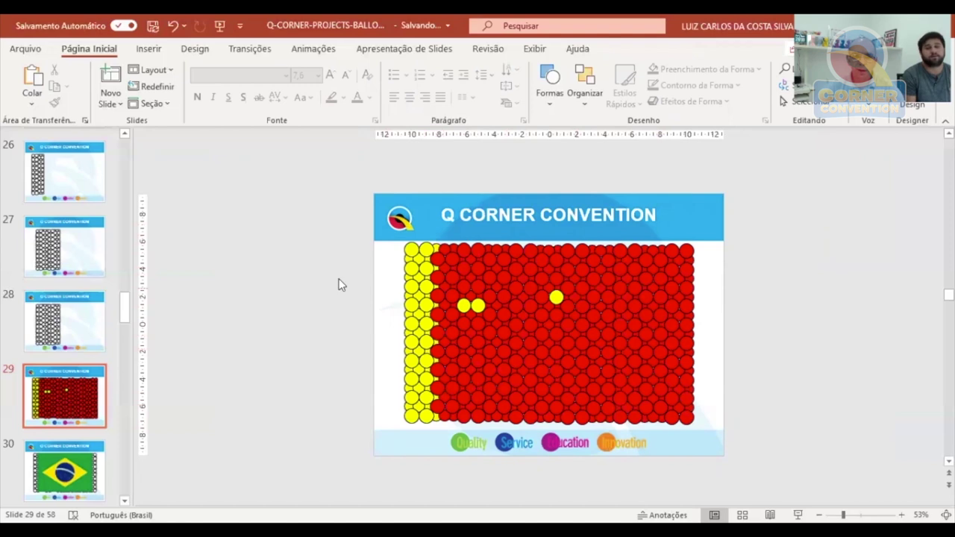
{"action": "left_click_drag", "start_coordinate": [359, 234], "coordinate": [721, 269]}
{"action": "left_click", "coordinate": [660, 71]}
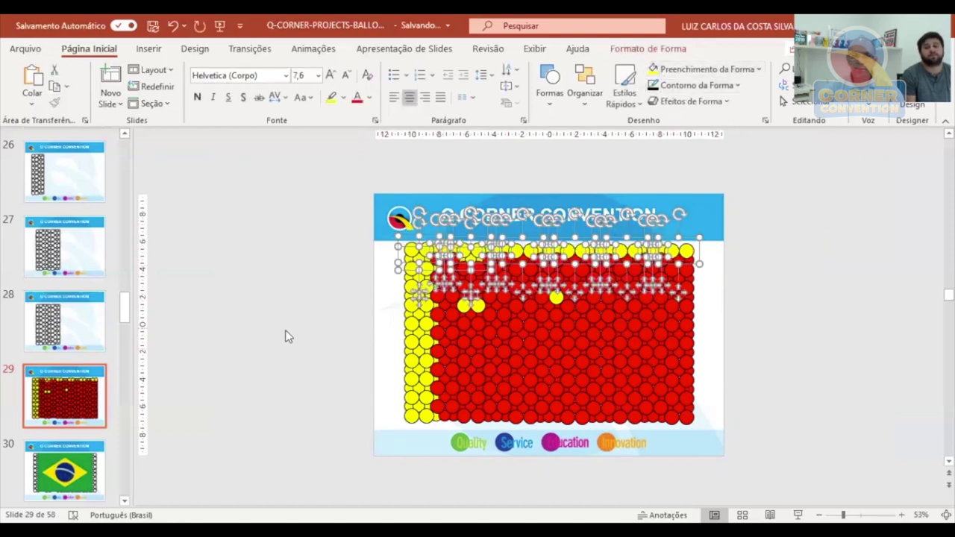
{"action": "left_click", "coordinate": [286, 335]}
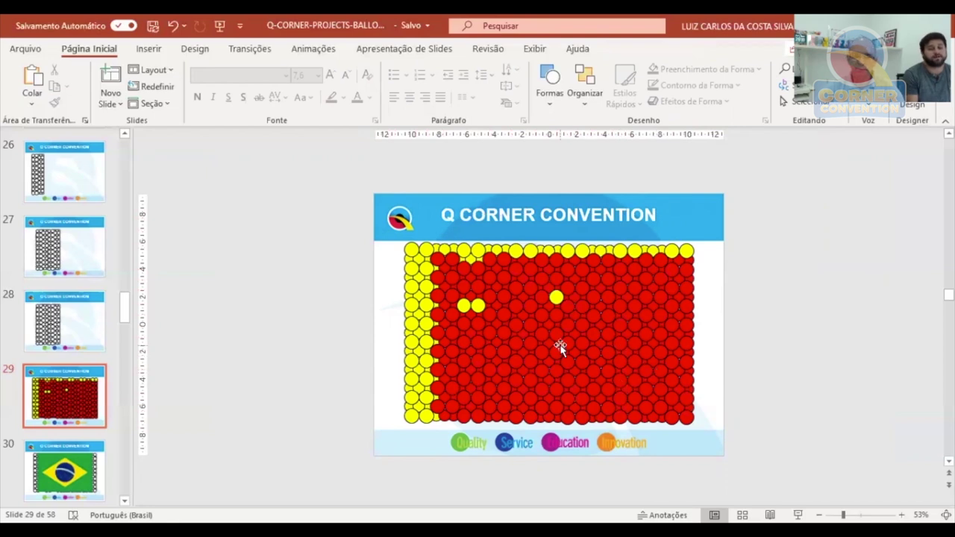
Fill further balloons above and below the single yellow one with yellow, descending from the wall's upper middle towards the right.
{"action": "left_click", "coordinate": [539, 260]}
{"action": "left_click", "coordinate": [556, 282], "text": "shift"}
{"action": "left_click", "coordinate": [576, 310], "text": "shift"}
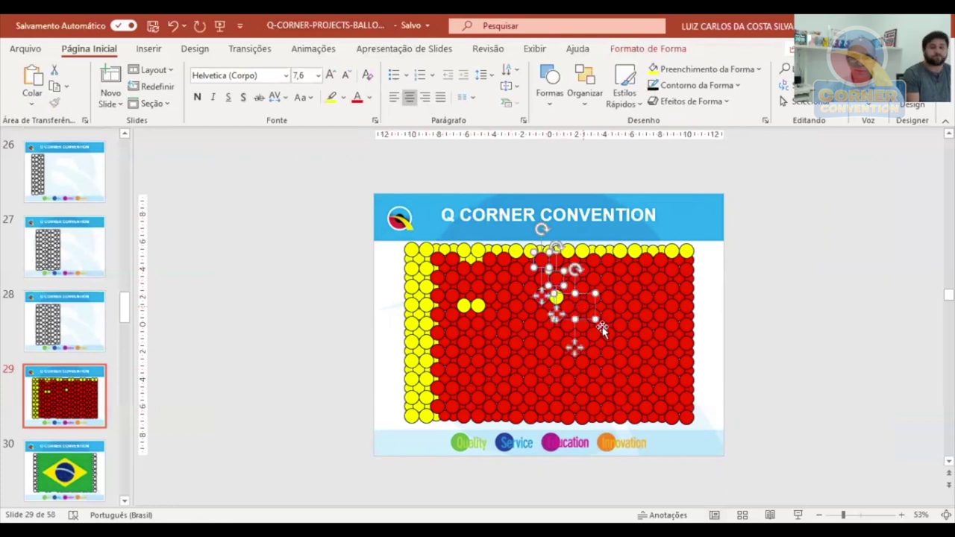
{"action": "left_click", "coordinate": [608, 335], "text": "shift"}
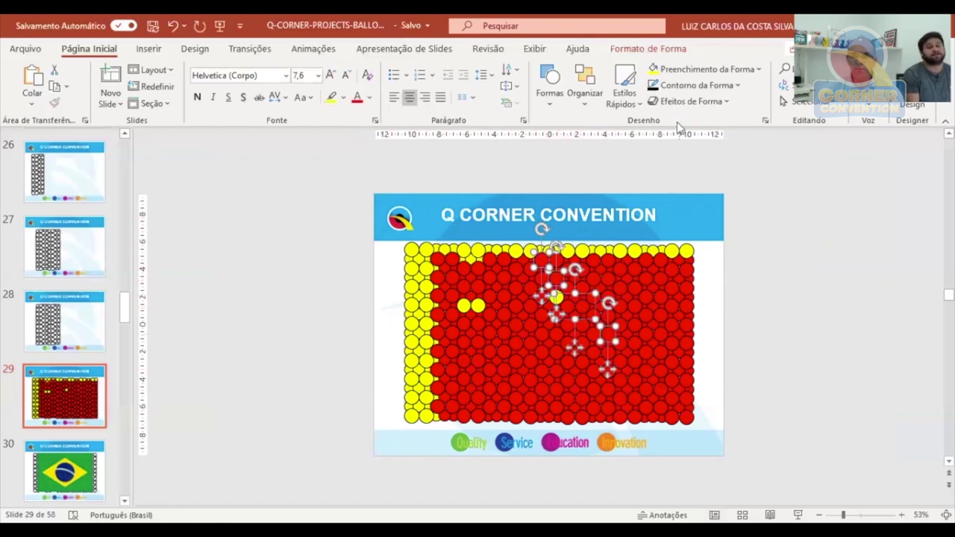
{"action": "left_click", "coordinate": [653, 68]}
{"action": "left_click", "coordinate": [699, 355]}
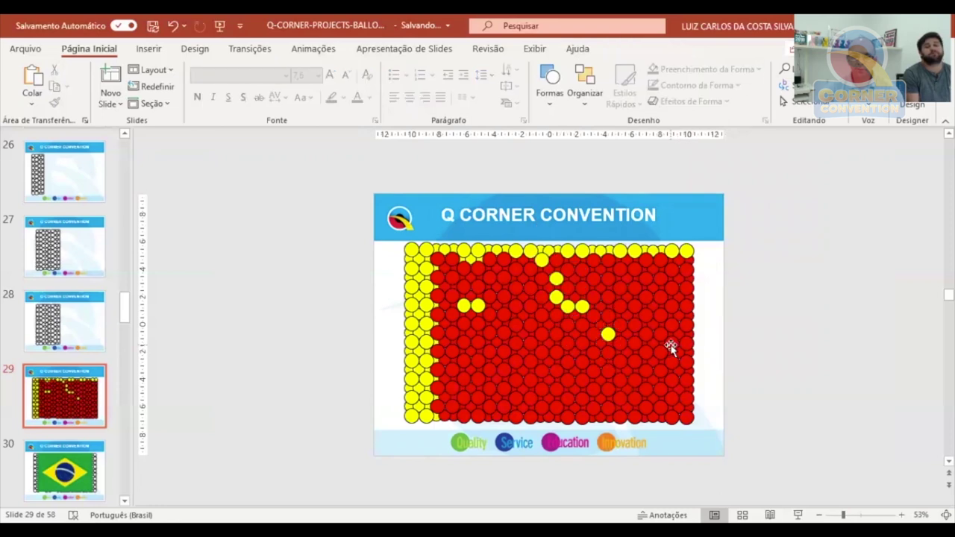
Duplicate slide 30 with the Brazilian flag and delete the flag picture from the original slide 30.
{"action": "left_click", "coordinate": [90, 465]}
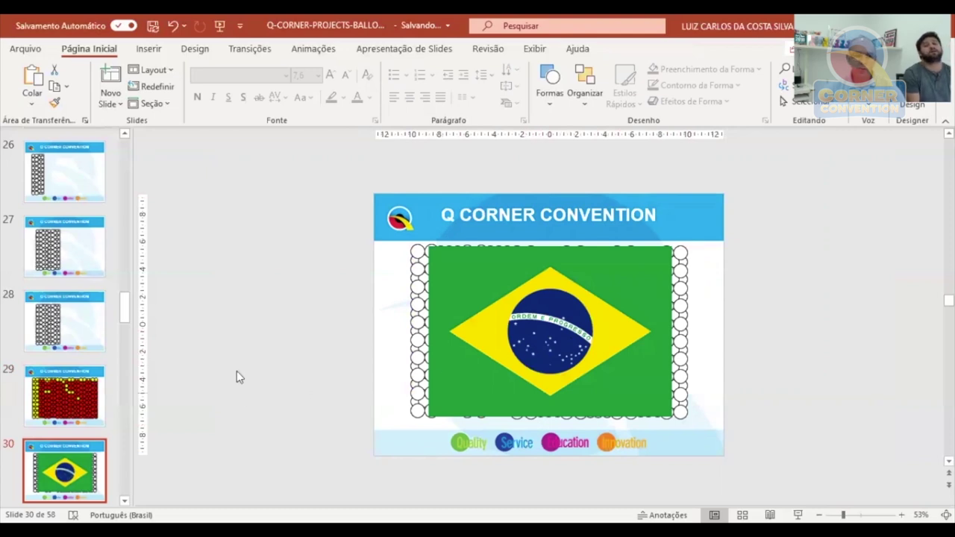
{"action": "left_click", "coordinate": [109, 96]}
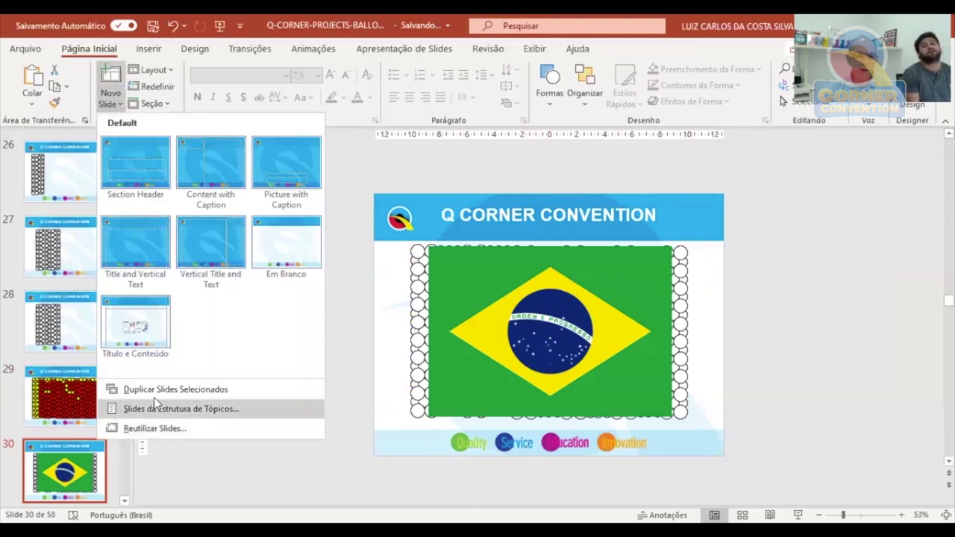
{"action": "left_click", "coordinate": [154, 389]}
{"action": "left_click", "coordinate": [67, 320]}
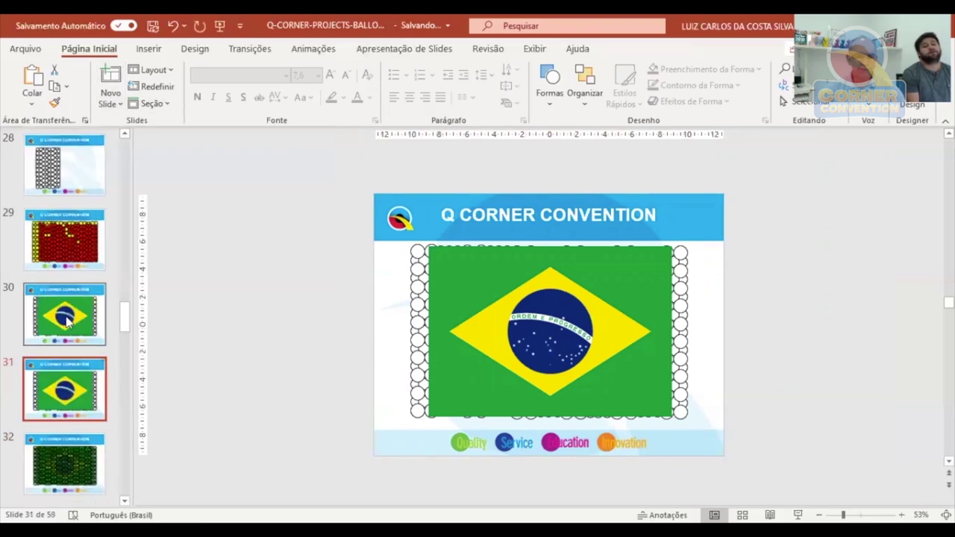
{"action": "left_click", "coordinate": [553, 347]}
{"action": "key", "text": "Delete"}
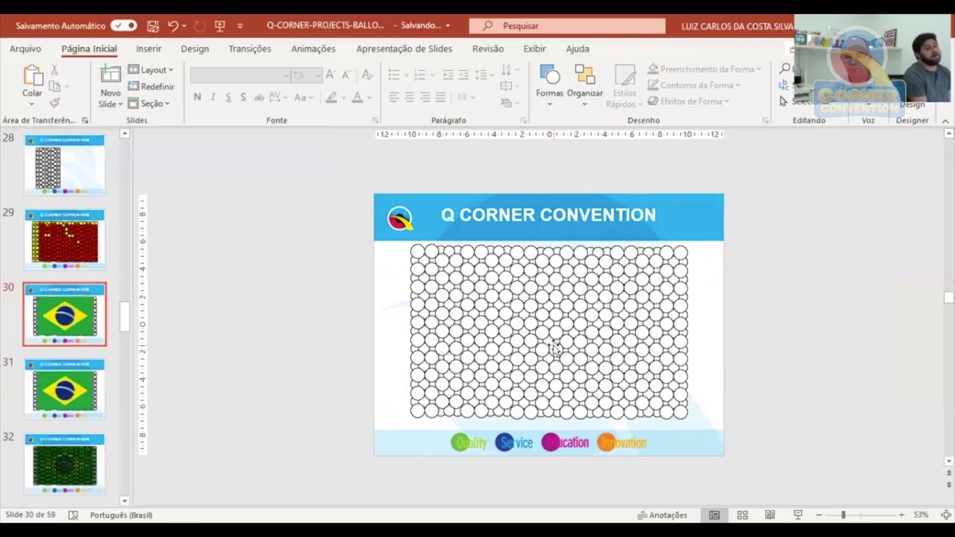
{"action": "left_click", "coordinate": [455, 332]}
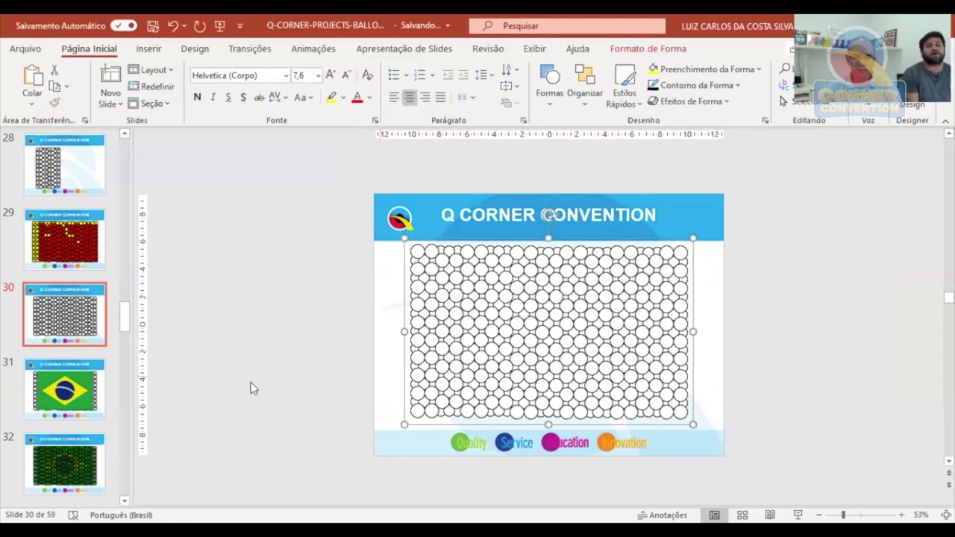
Send the Brazilian flag picture on slide 31 behind the white balloon wall.
{"action": "left_click", "coordinate": [87, 398]}
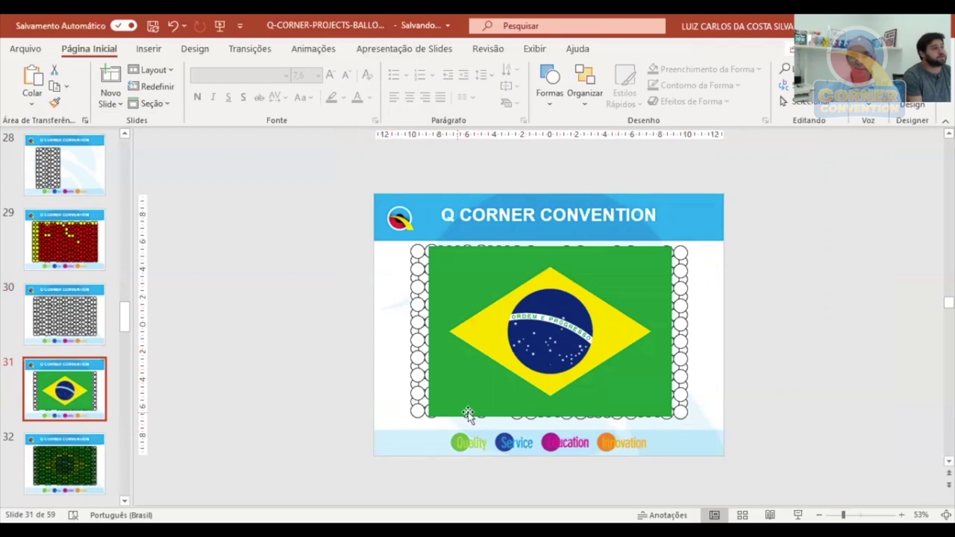
{"action": "left_click", "coordinate": [543, 339]}
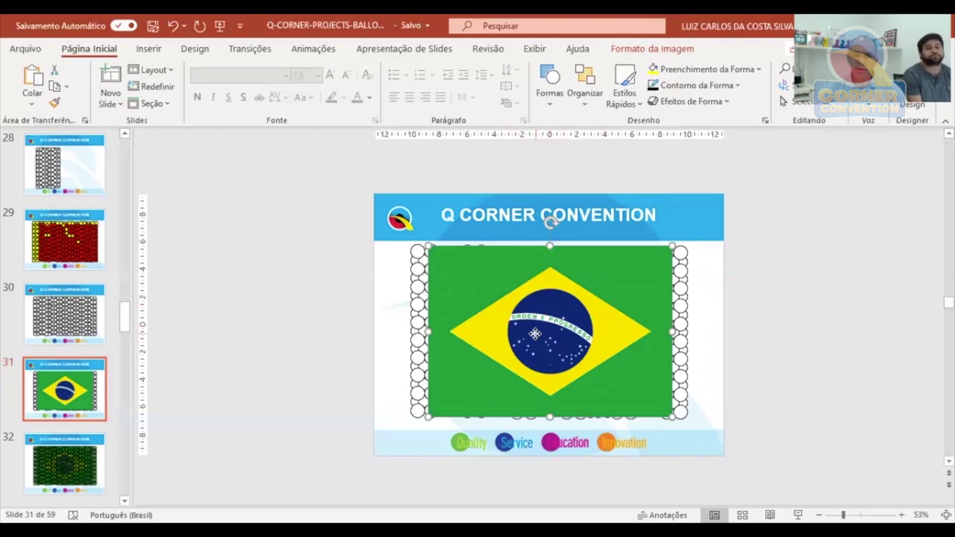
{"action": "right_click", "coordinate": [535, 334]}
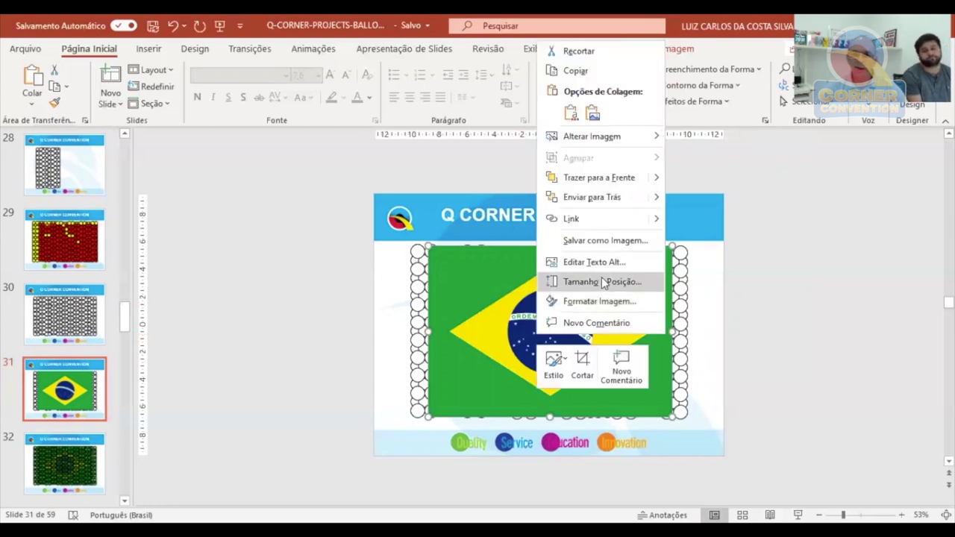
{"action": "left_click", "coordinate": [620, 195]}
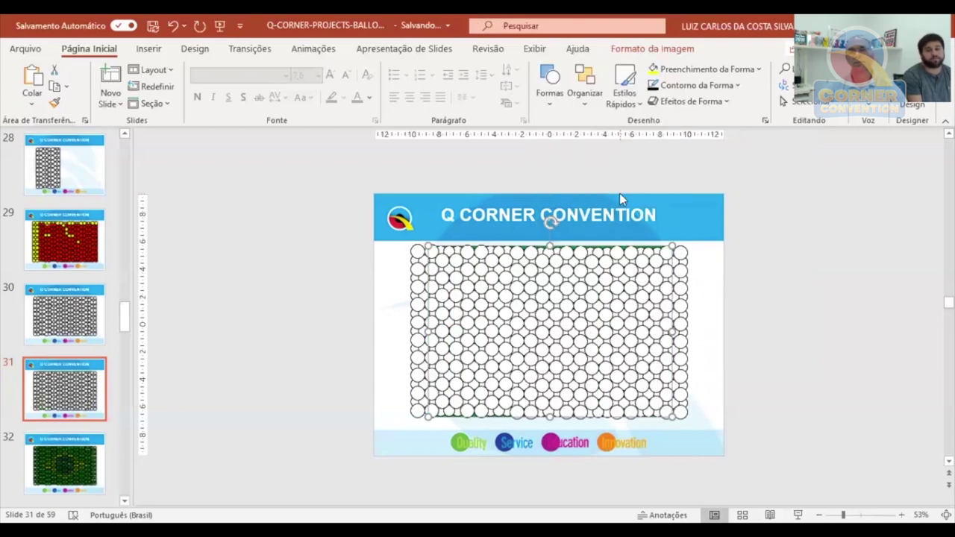
Set the white fill of the whole balloon wall on slide 31 to 50% transparency over the flag picture.
{"action": "left_click", "coordinate": [717, 368]}
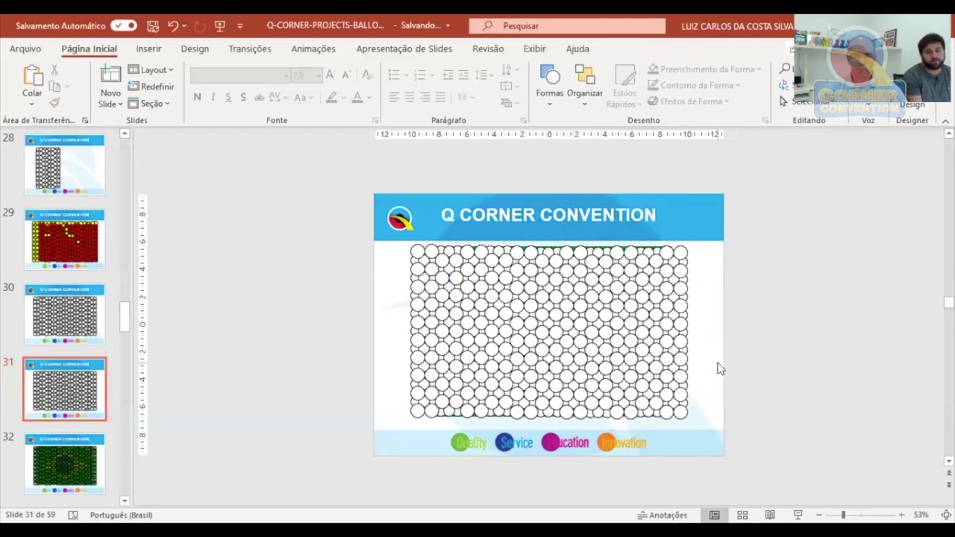
{"action": "left_click", "coordinate": [556, 336]}
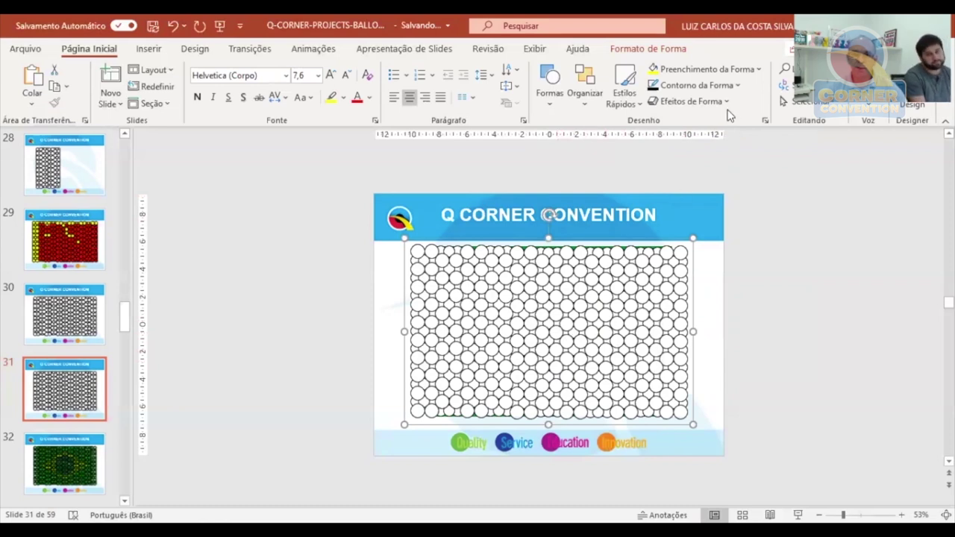
{"action": "left_click", "coordinate": [696, 71]}
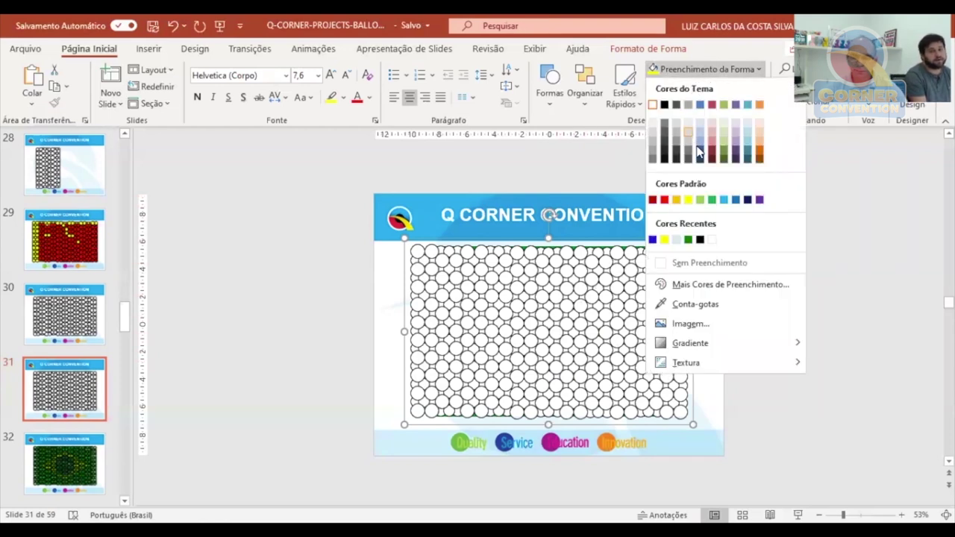
{"action": "left_click", "coordinate": [694, 281]}
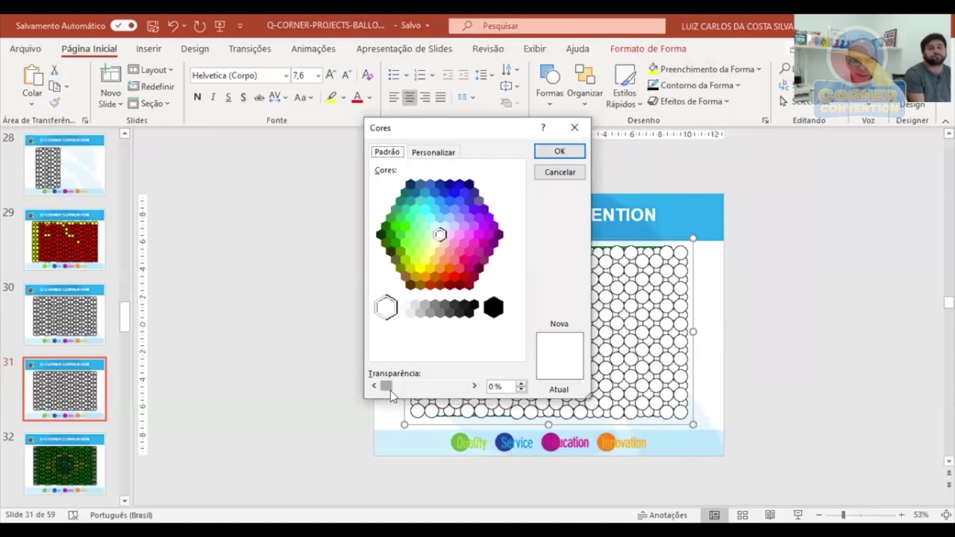
{"action": "left_click_drag", "start_coordinate": [390, 386], "coordinate": [429, 387]}
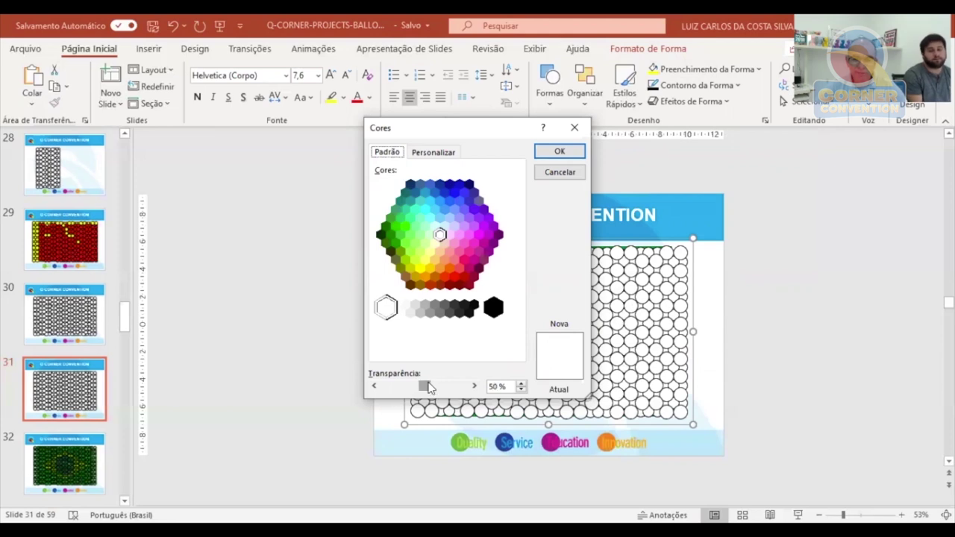
{"action": "left_click", "coordinate": [561, 152]}
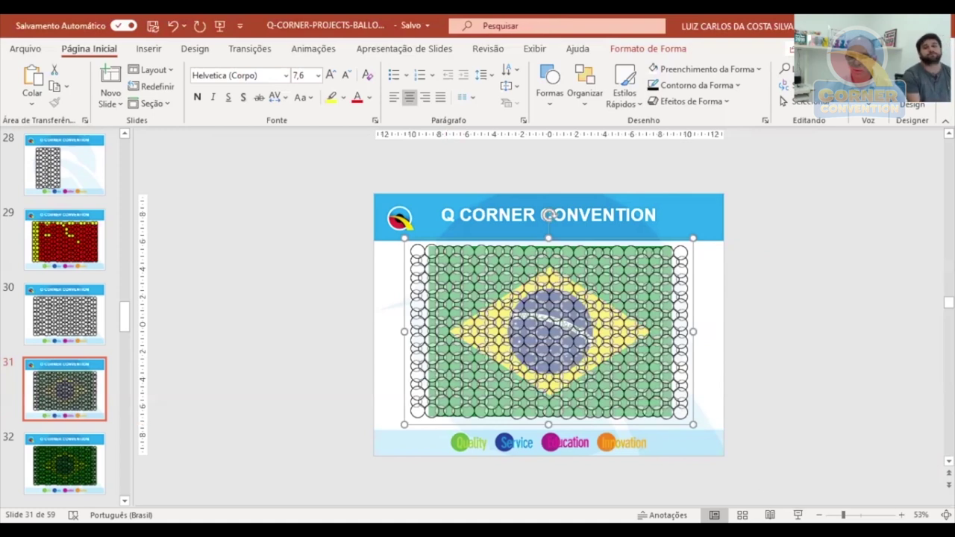
Examine up close and as a whole how the transparent balloons line up with the flag's diamond and blue circle.
{"action": "left_click", "coordinate": [901, 515]}
{"action": "left_click", "coordinate": [901, 515]}
{"action": "left_click", "coordinate": [901, 515]}
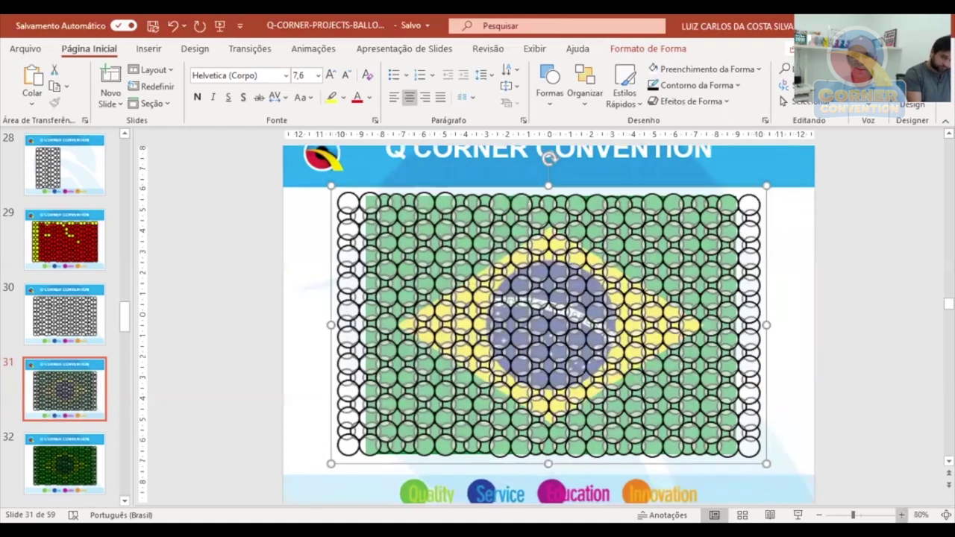
{"action": "left_click", "coordinate": [901, 515]}
{"action": "left_click", "coordinate": [902, 515]}
{"action": "left_click", "coordinate": [901, 515]}
{"action": "left_click", "coordinate": [901, 515]}
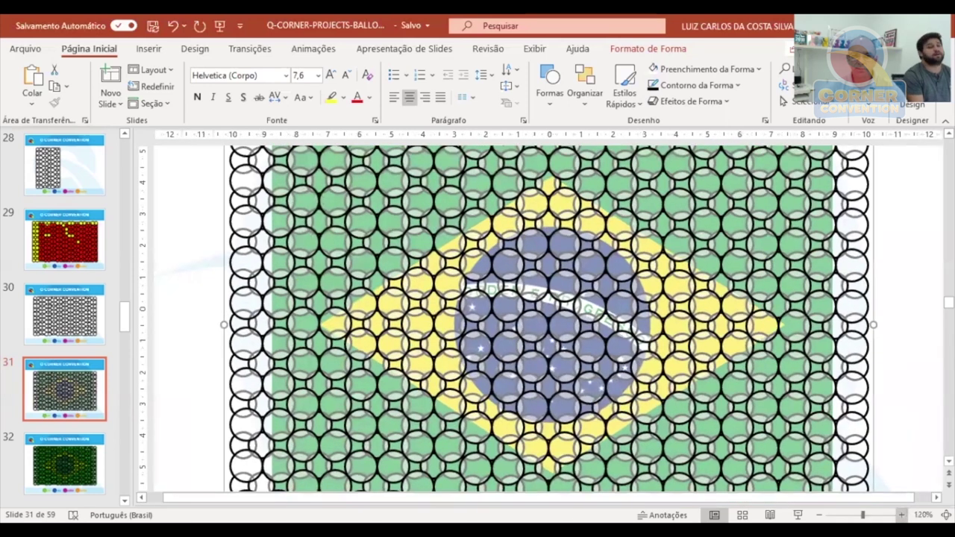
{"action": "left_click", "coordinate": [901, 514]}
{"action": "scroll", "coordinate": [608, 306], "scroll_direction": "up", "scroll_amount": 1}
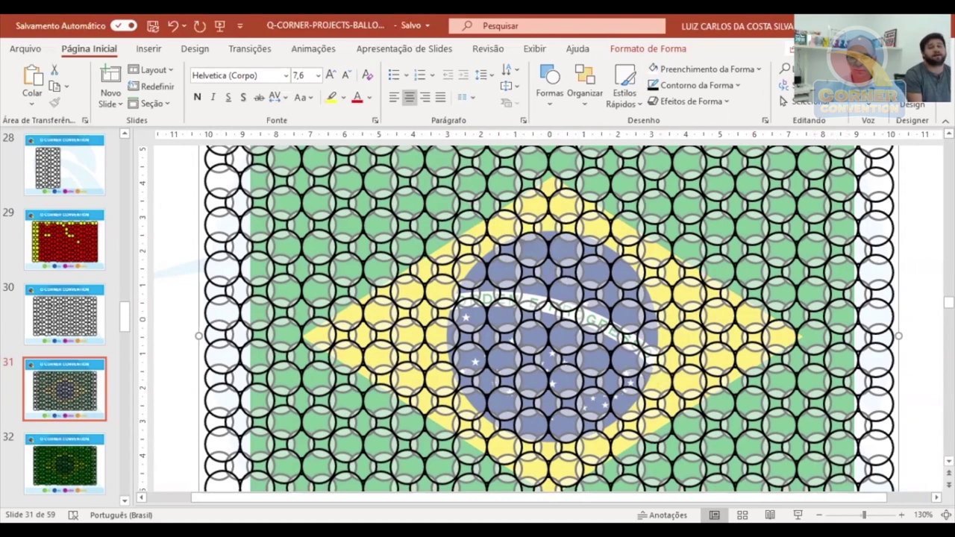
{"action": "left_click", "coordinate": [818, 514]}
{"action": "left_click", "coordinate": [818, 515]}
{"action": "left_click", "coordinate": [818, 515]}
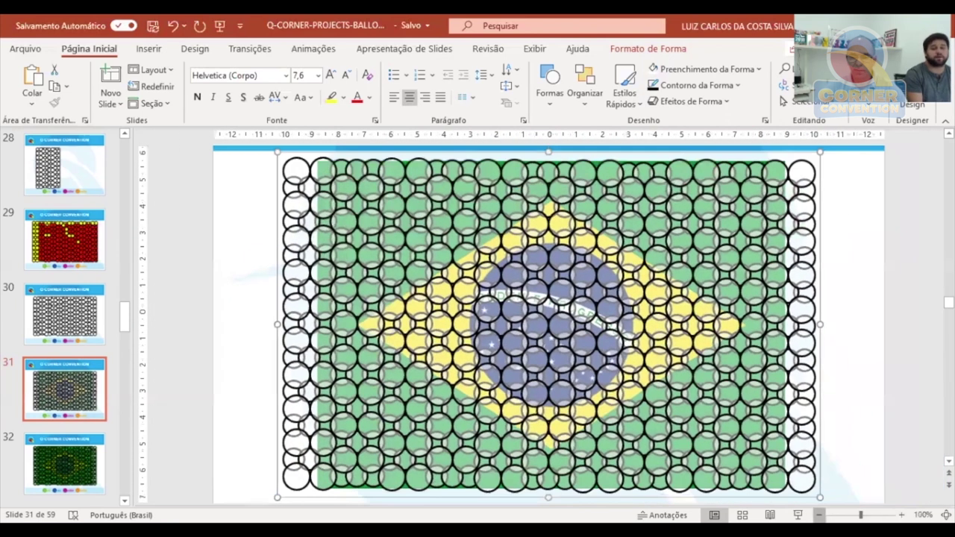
{"action": "left_click", "coordinate": [818, 515]}
{"action": "left_click", "coordinate": [818, 514]}
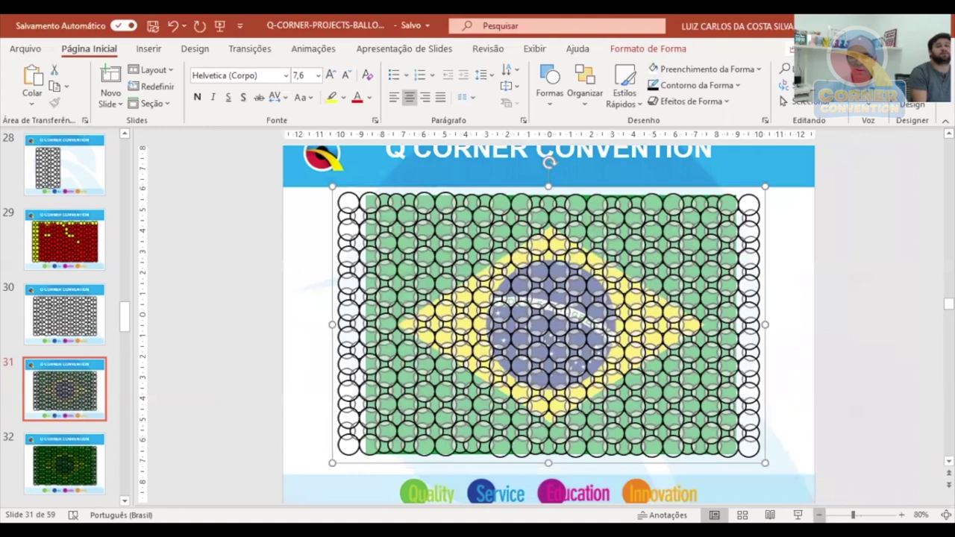
{"action": "left_click", "coordinate": [818, 515]}
{"action": "left_click", "coordinate": [772, 390]}
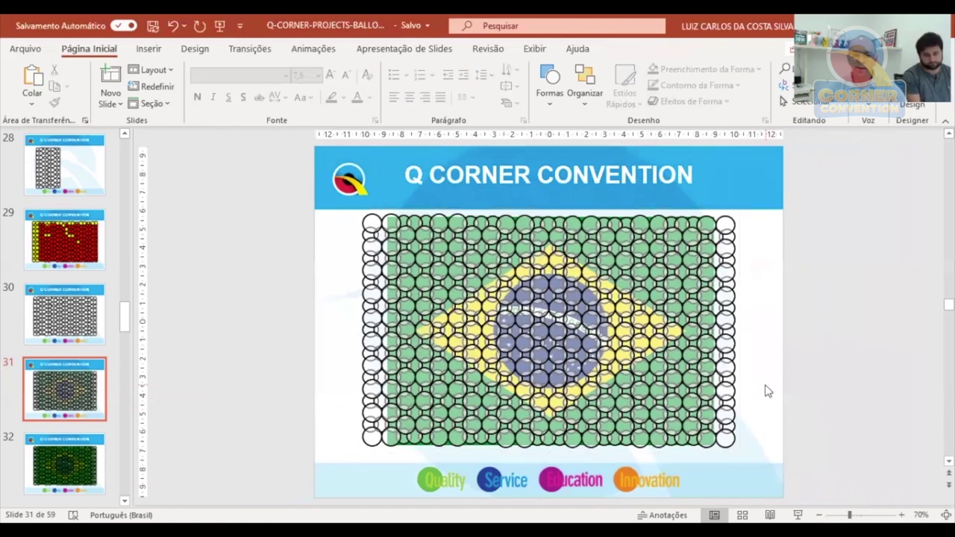
Fill the entire balloon wall with dark green from the standard colour palette, keeping 50% transparency.
{"action": "left_click", "coordinate": [376, 230]}
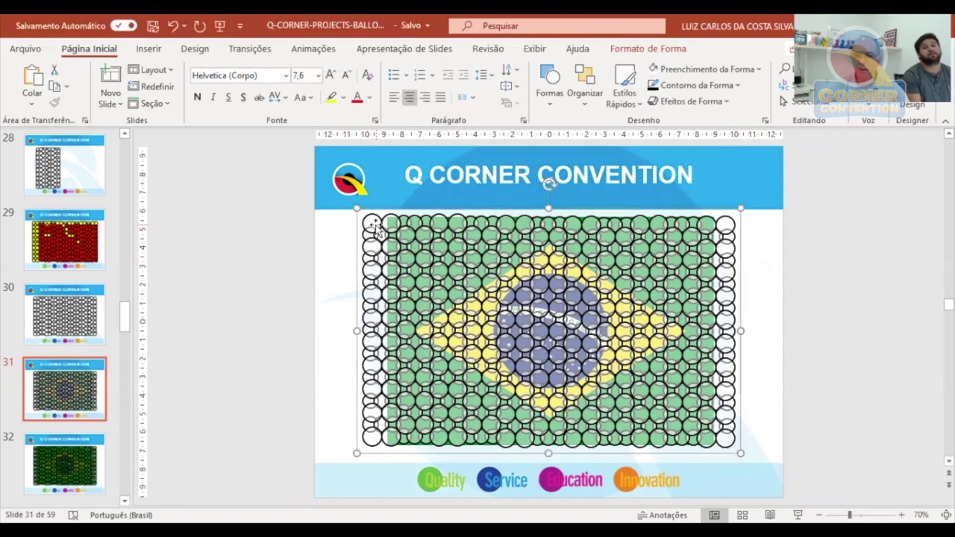
{"action": "left_click", "coordinate": [686, 69]}
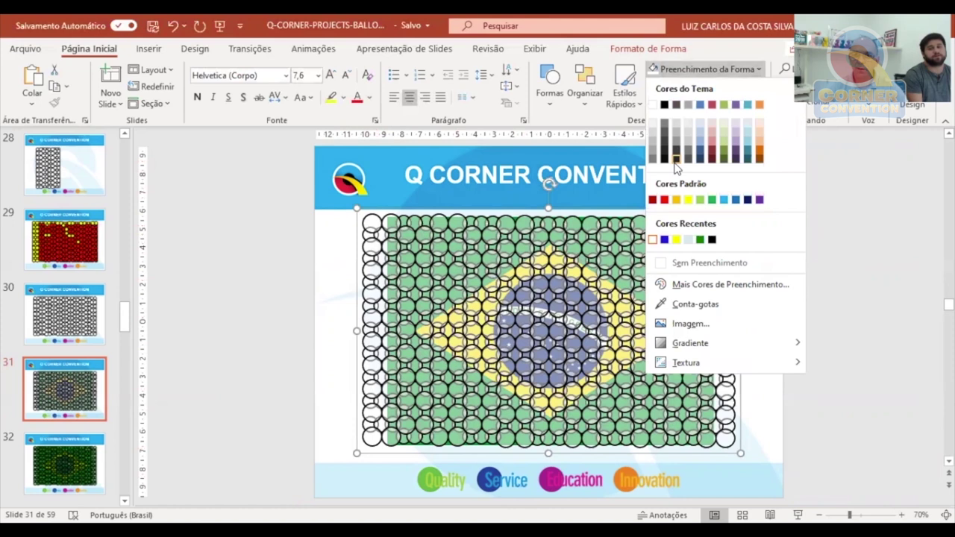
{"action": "left_click", "coordinate": [711, 288]}
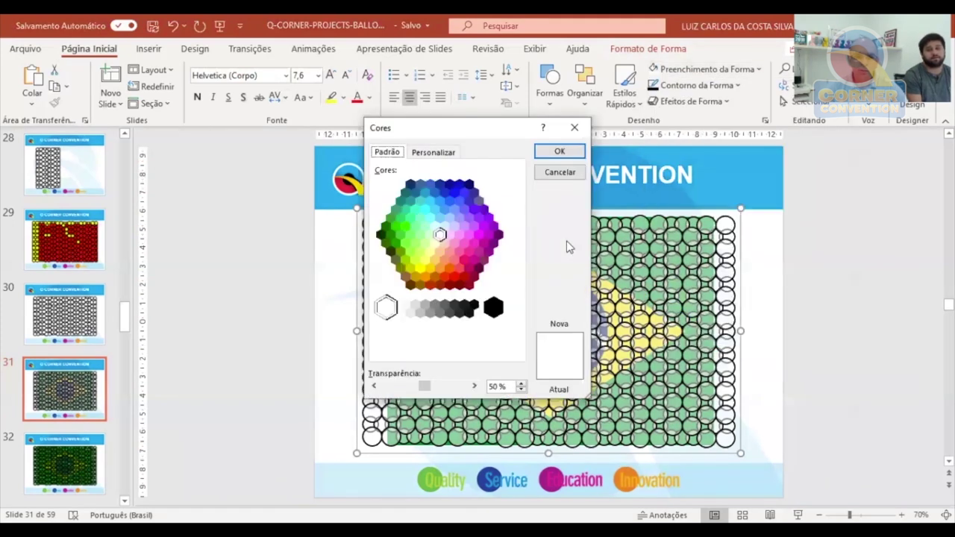
{"action": "left_click", "coordinate": [395, 244]}
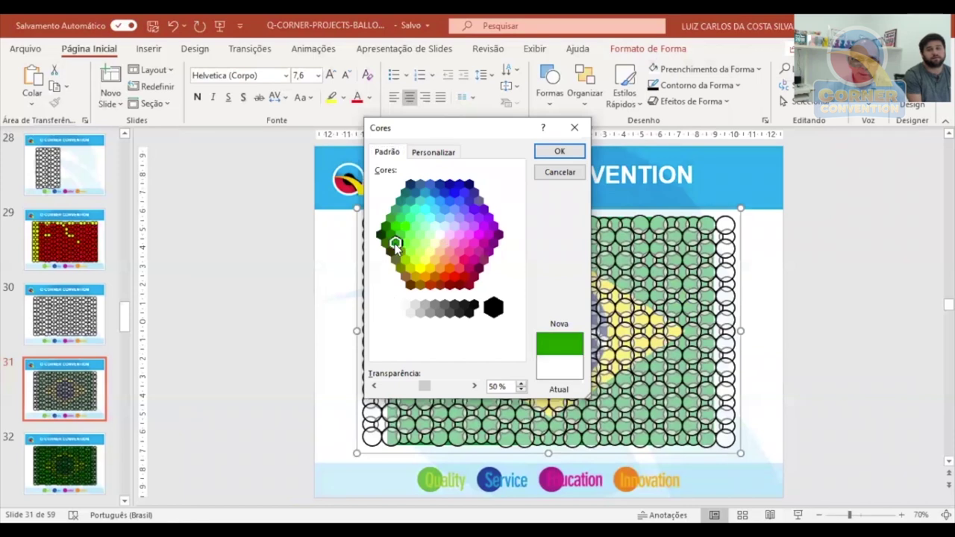
{"action": "left_click", "coordinate": [390, 235]}
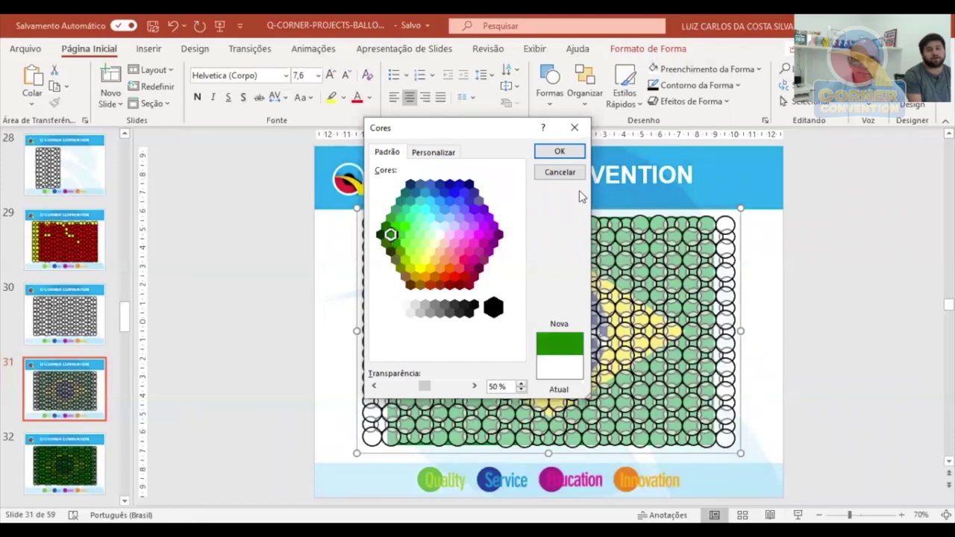
{"action": "left_click", "coordinate": [566, 151]}
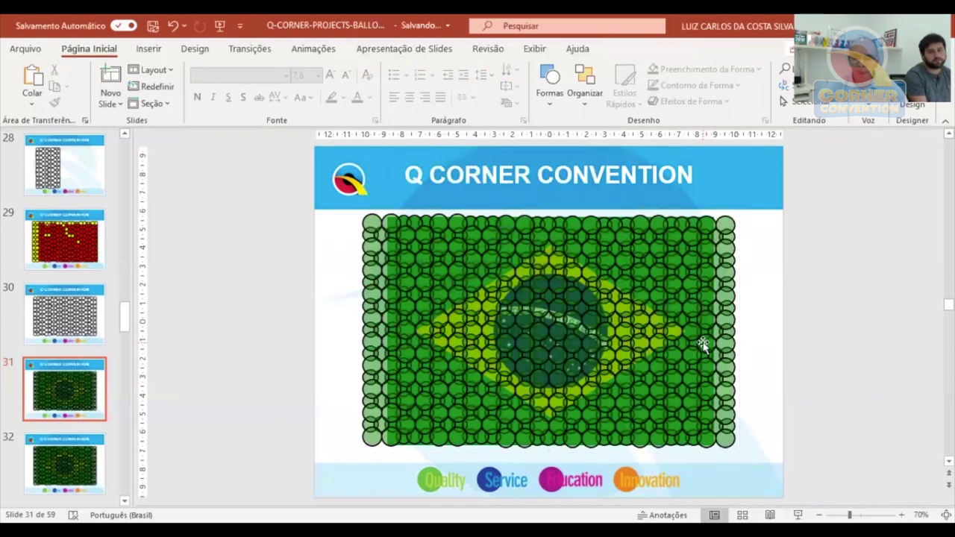
Fill the small balloon at the diamond's upper tip and the two large balloons directly below it with yellow.
{"action": "left_click", "coordinate": [552, 267]}
{"action": "scroll", "coordinate": [548, 182], "scroll_direction": "up", "scroll_amount": 5}
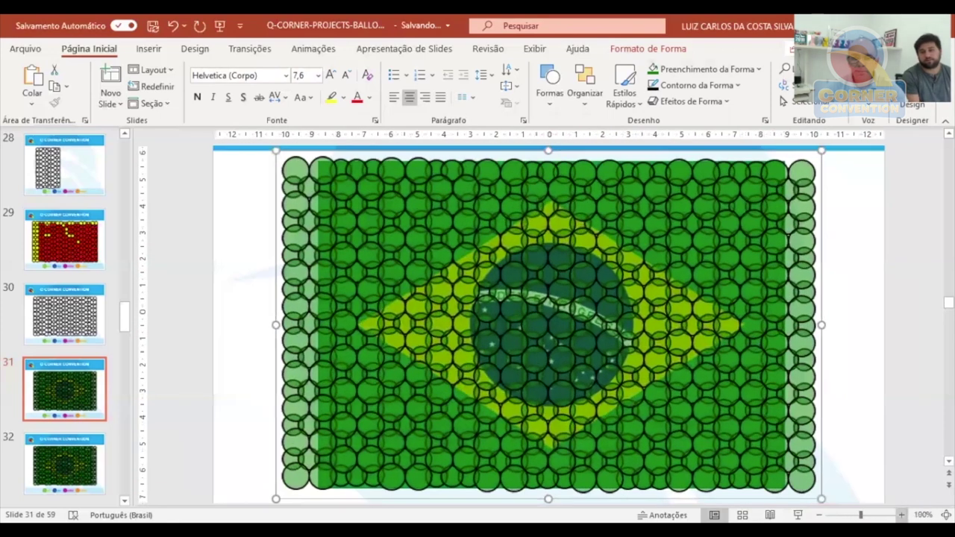
{"action": "scroll", "coordinate": [572, 293], "scroll_direction": "up", "scroll_amount": 2}
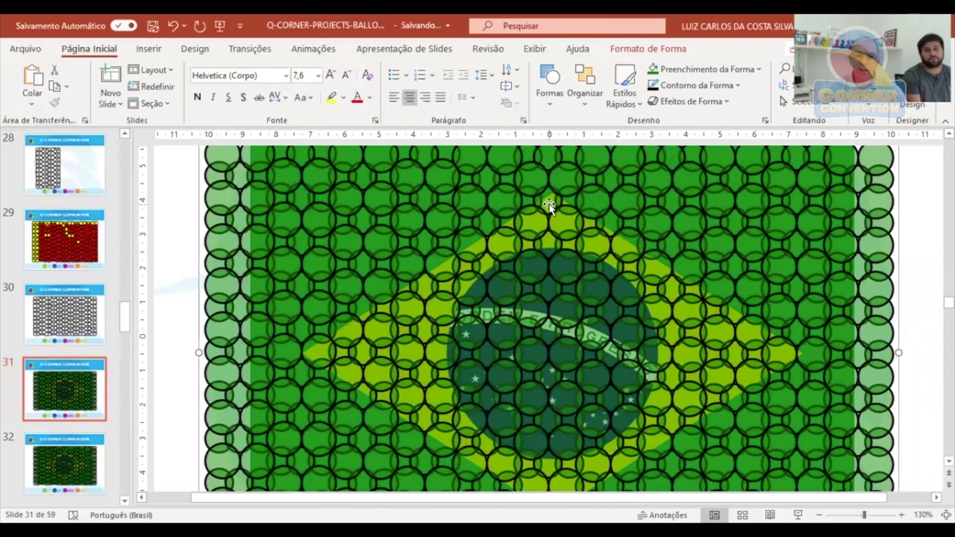
{"action": "left_click_drag", "start_coordinate": [548, 203], "coordinate": [541, 267]}
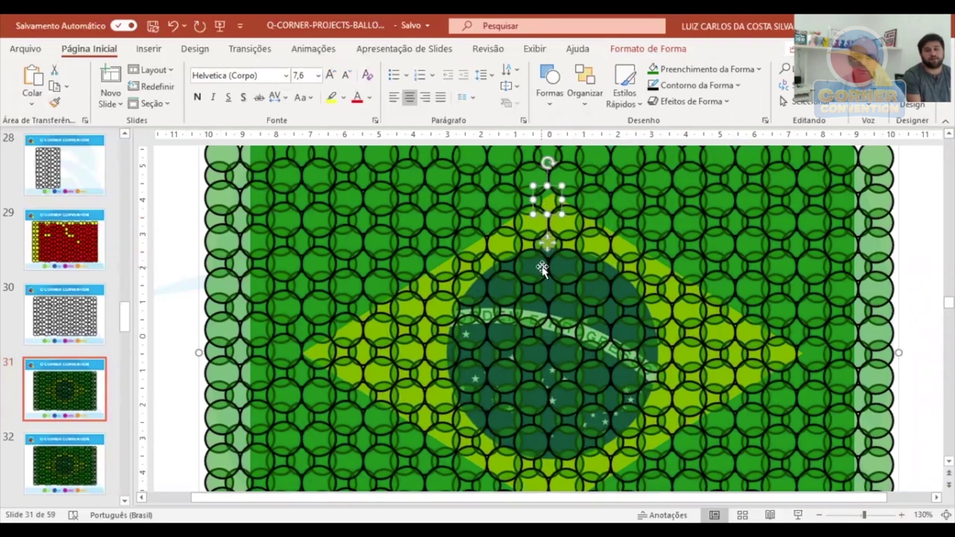
{"action": "left_click", "coordinate": [524, 224], "text": "shift"}
{"action": "left_click", "coordinate": [573, 224], "text": "shift"}
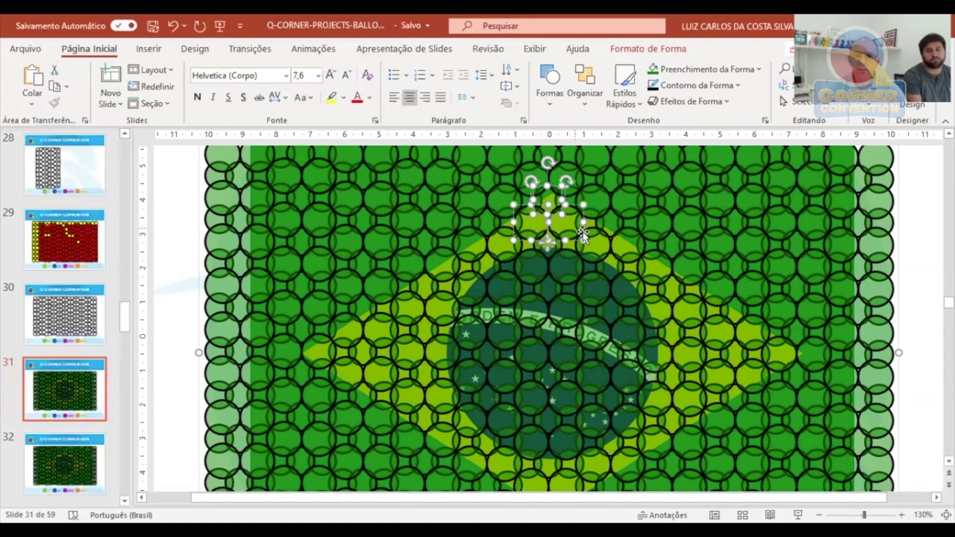
{"action": "left_click", "coordinate": [680, 70]}
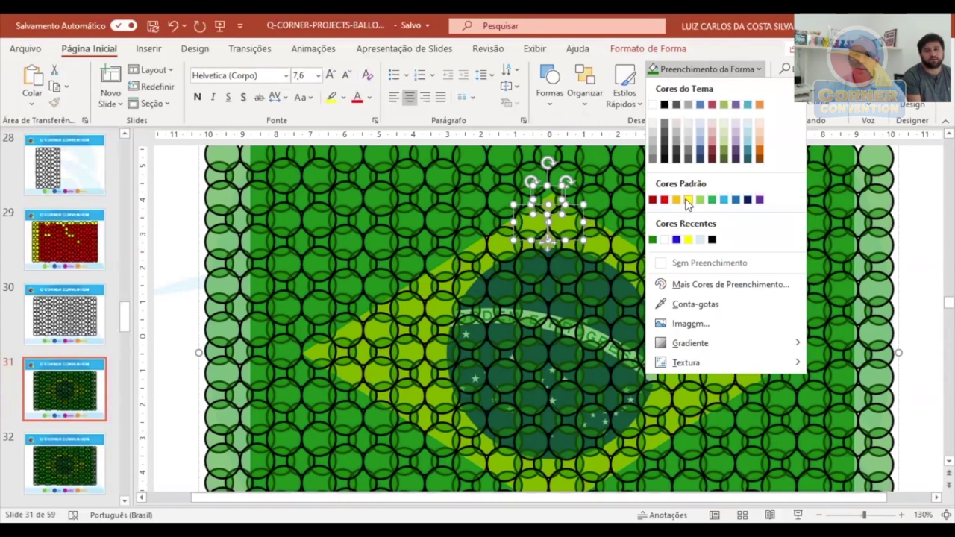
{"action": "left_click", "coordinate": [687, 201]}
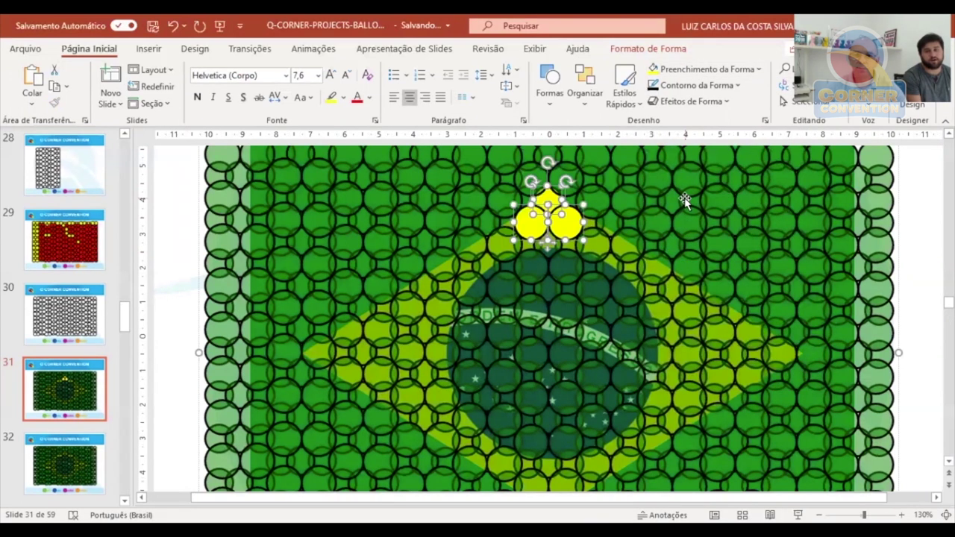
Fill the next large balloons along both upper diamond edges, a small one further left, and the small central balloons between them with yellow.
{"action": "left_click", "coordinate": [512, 248]}
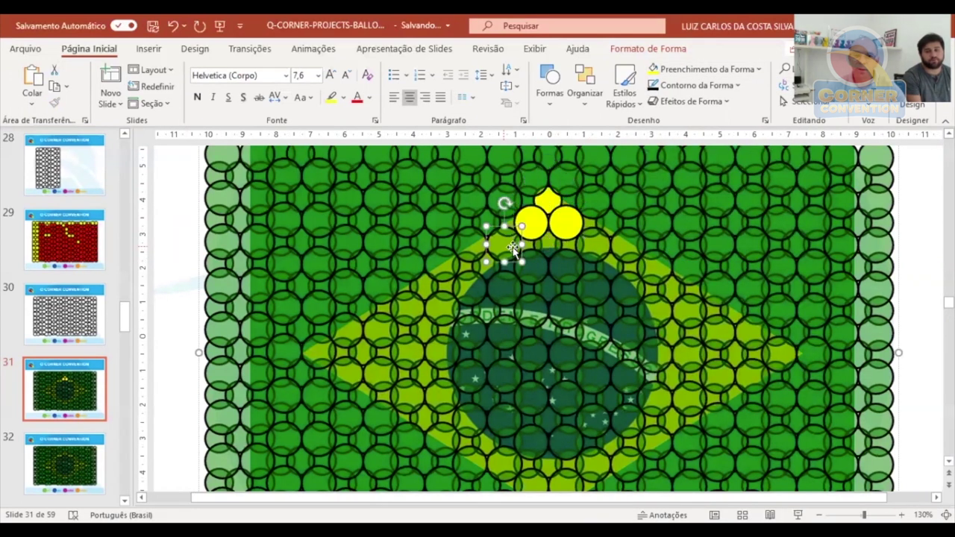
{"action": "left_click", "coordinate": [593, 246], "text": "shift"}
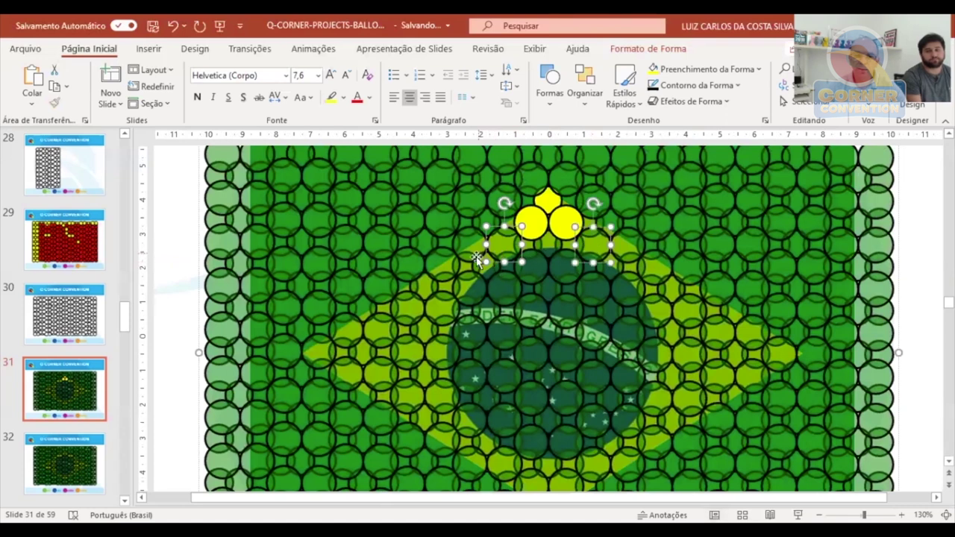
{"action": "left_click", "coordinate": [468, 266], "text": "shift"}
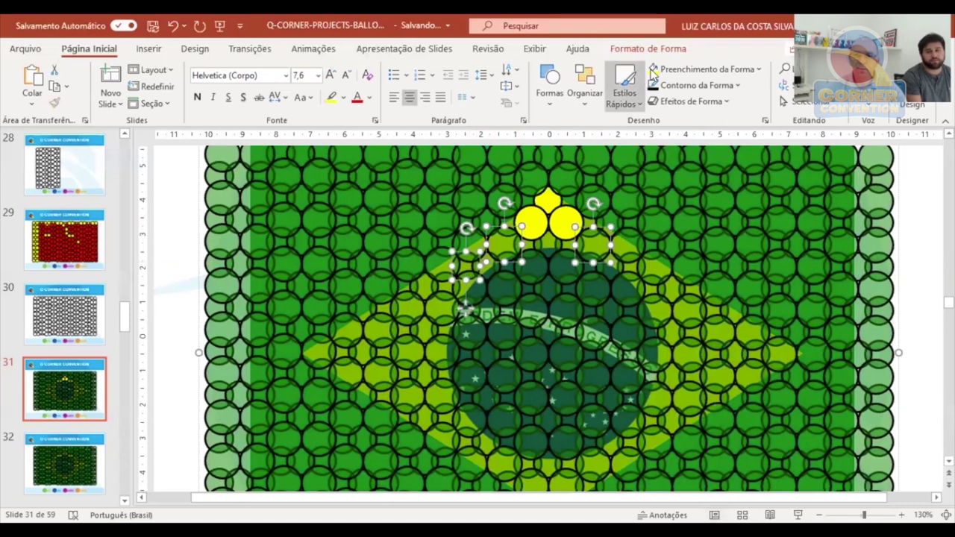
{"action": "left_click", "coordinate": [653, 68]}
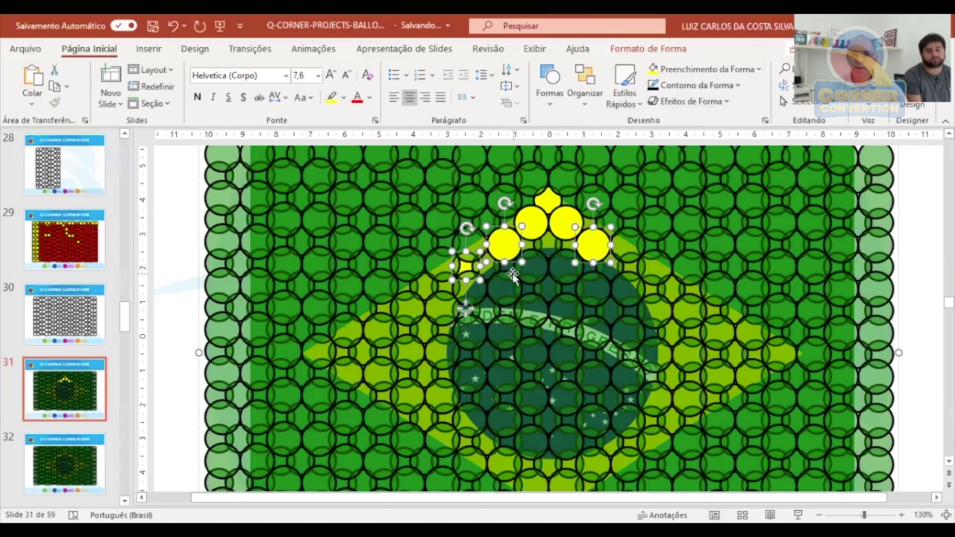
{"action": "left_click", "coordinate": [553, 249], "text": "shift"}
{"action": "left_click", "coordinate": [656, 69]}
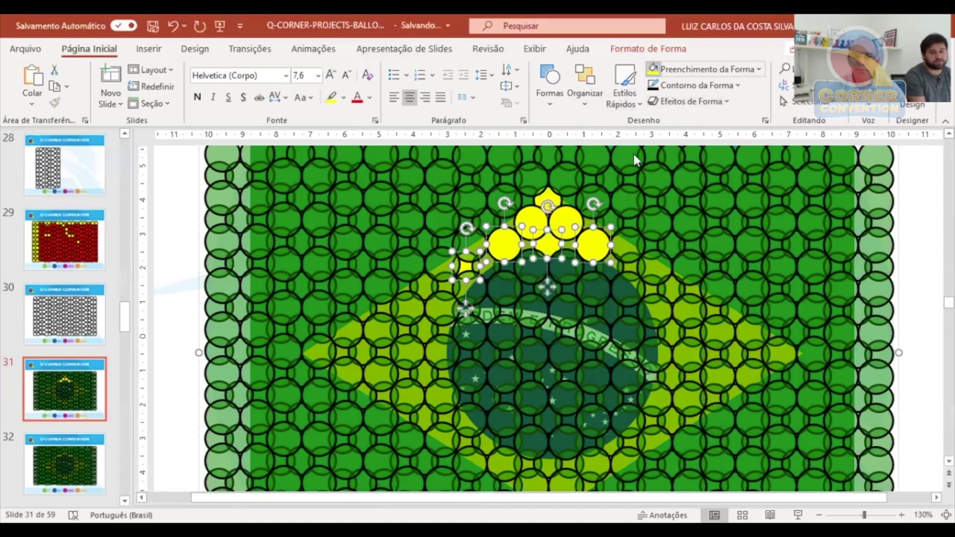
{"action": "left_click", "coordinate": [527, 248]}
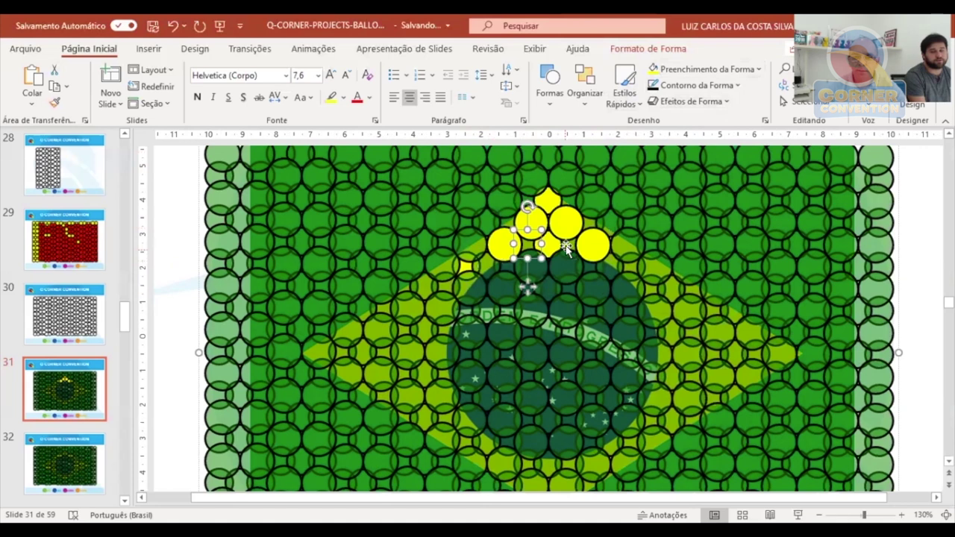
{"action": "left_click", "coordinate": [567, 249], "text": "shift"}
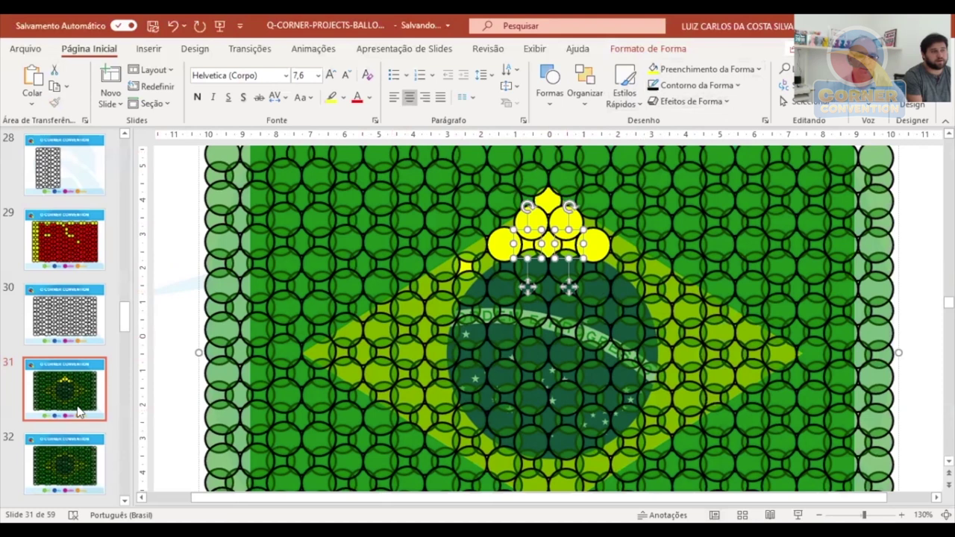
Look at slide 32's green wall and slide 33's half-width balloon wall over the Brazilian flag.
{"action": "left_click_drag", "start_coordinate": [123, 307], "coordinate": [124, 323]}
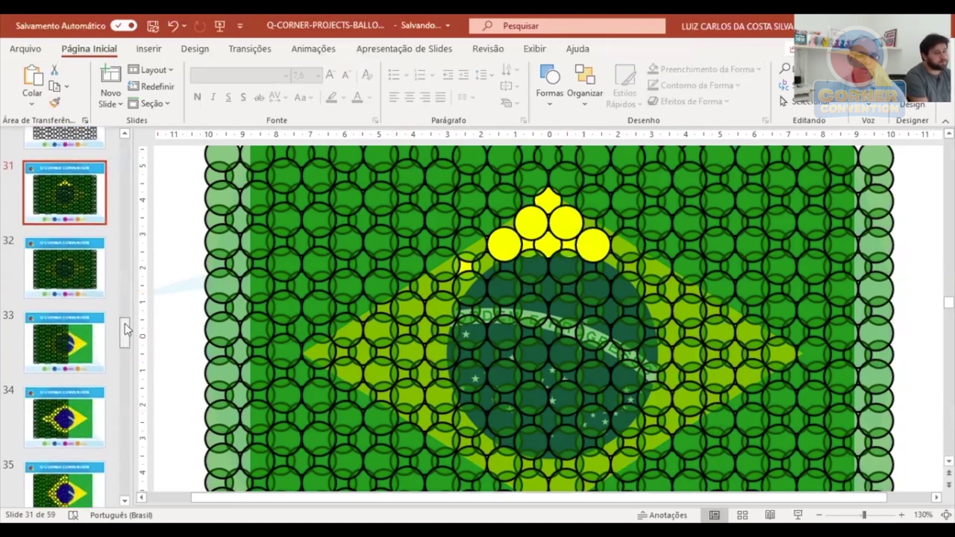
{"action": "left_click", "coordinate": [67, 261]}
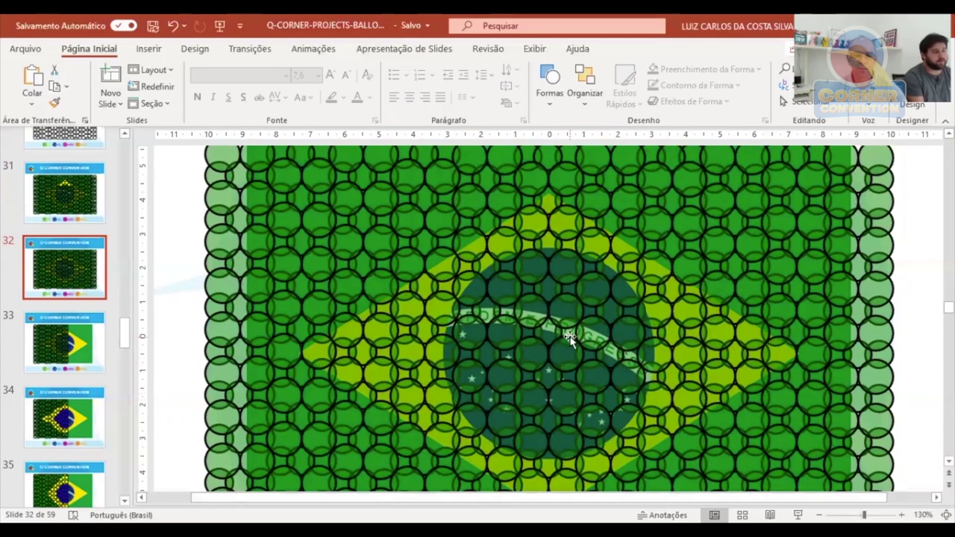
{"action": "left_click", "coordinate": [82, 347]}
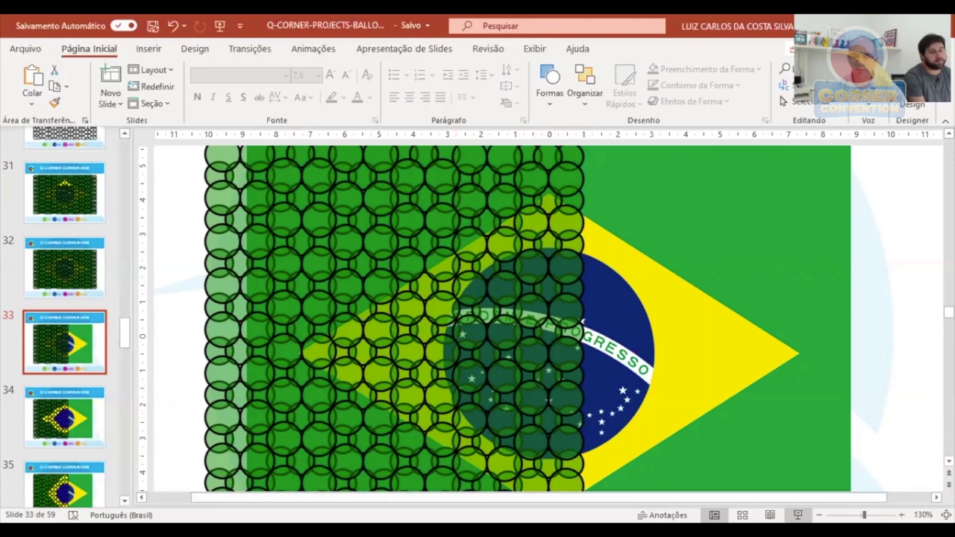
{"action": "left_click", "coordinate": [819, 514]}
{"action": "left_click", "coordinate": [818, 515]}
{"action": "left_click", "coordinate": [818, 515]}
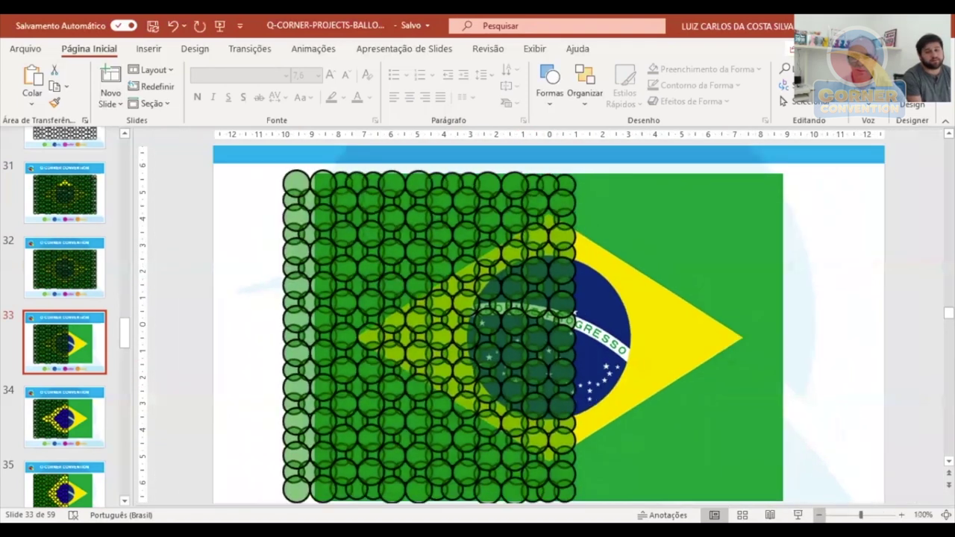
Delete the right half of slide 32's balloon wall, leaving the flag image uncovered on that side.
{"action": "left_click", "coordinate": [818, 515]}
{"action": "left_click", "coordinate": [819, 514]}
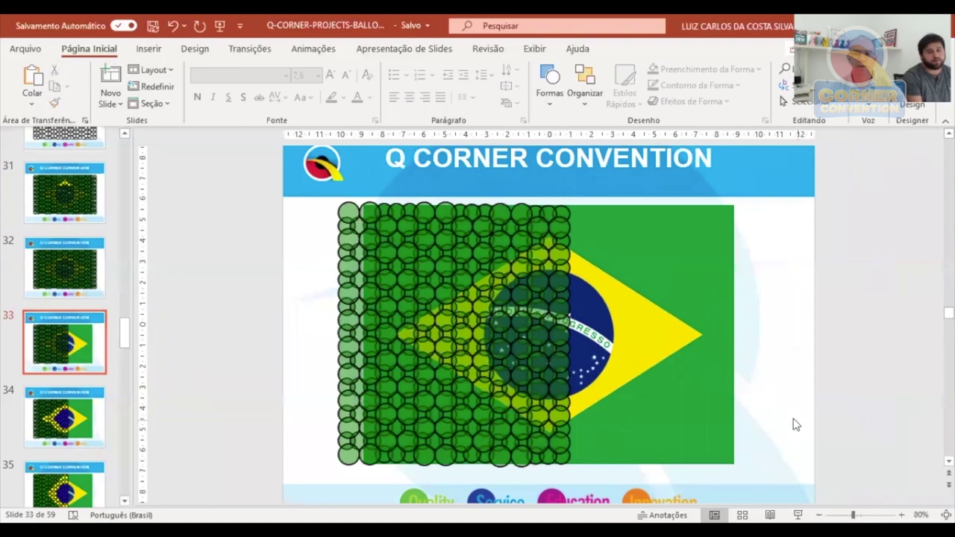
{"action": "left_click", "coordinate": [76, 265]}
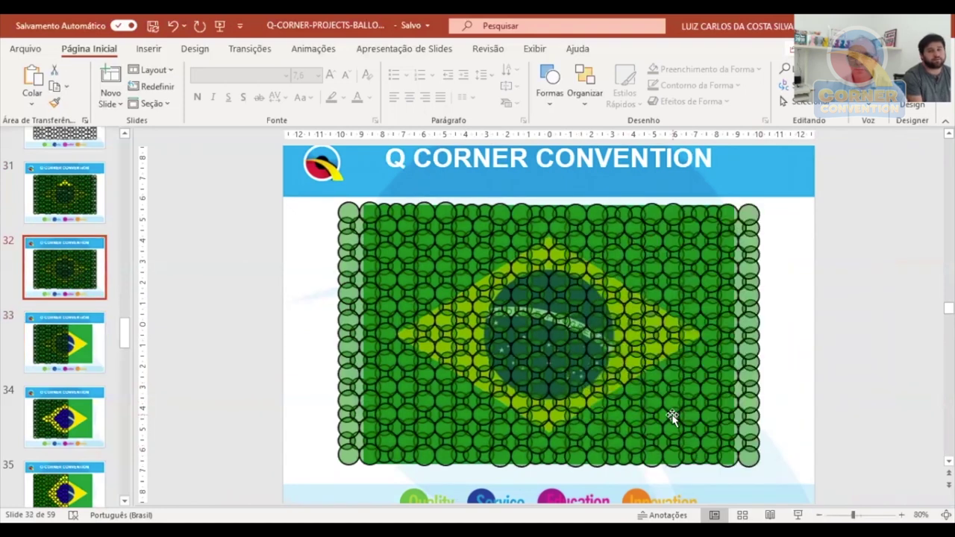
{"action": "left_click_drag", "start_coordinate": [792, 189], "coordinate": [561, 494]}
{"action": "key", "text": "Delete"}
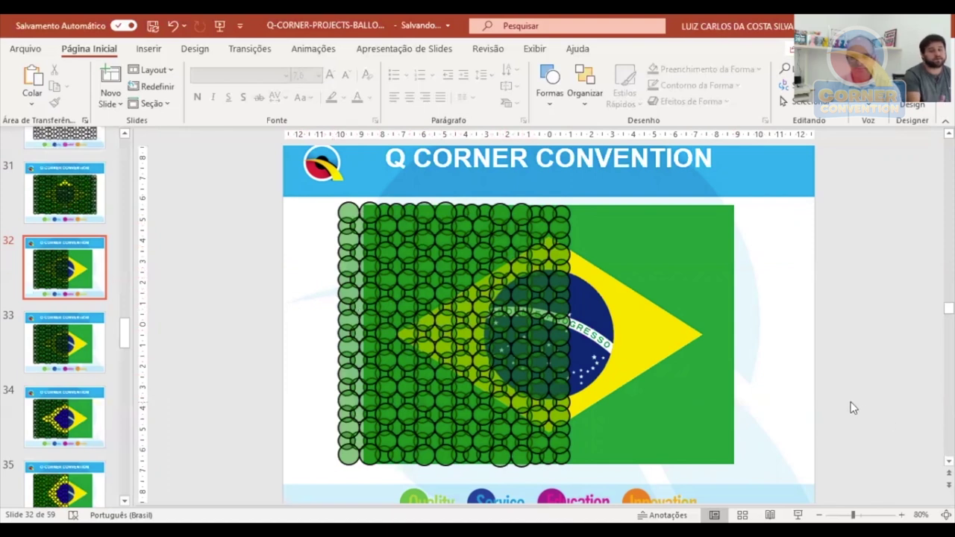
On slide 35, group the left-hand balloons, excluding the central columns, and paste a copy of the group.
{"action": "left_click", "coordinate": [76, 419]}
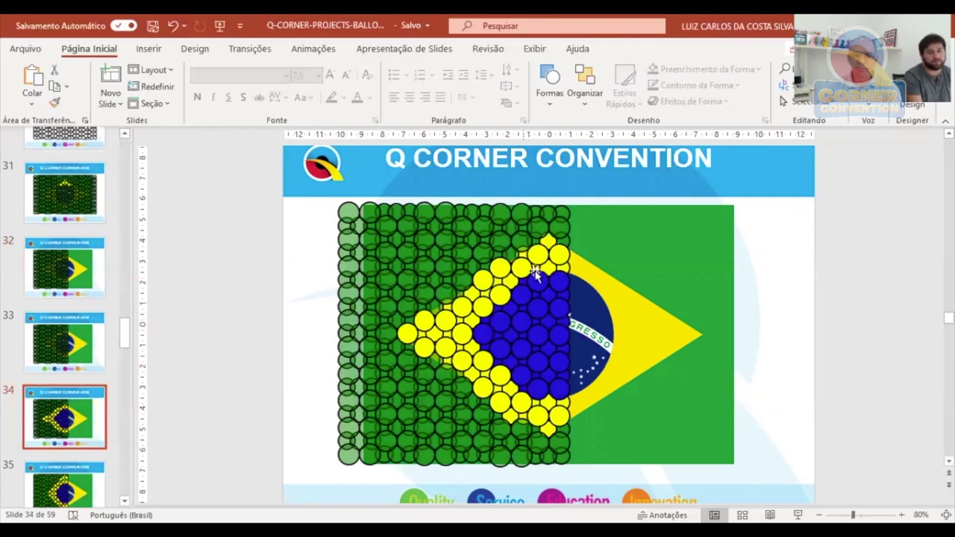
{"action": "left_click", "coordinate": [538, 265]}
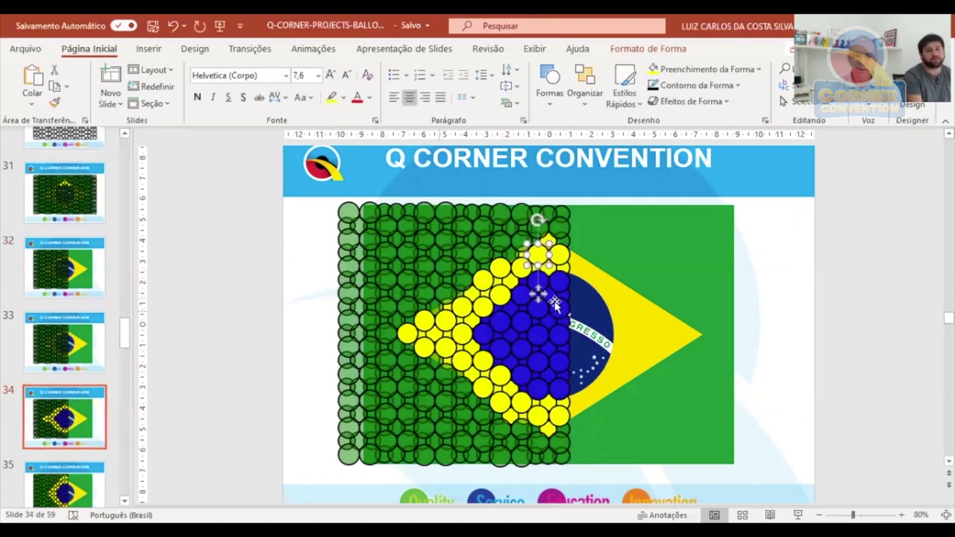
{"action": "left_click_drag", "start_coordinate": [121, 334], "coordinate": [122, 348]}
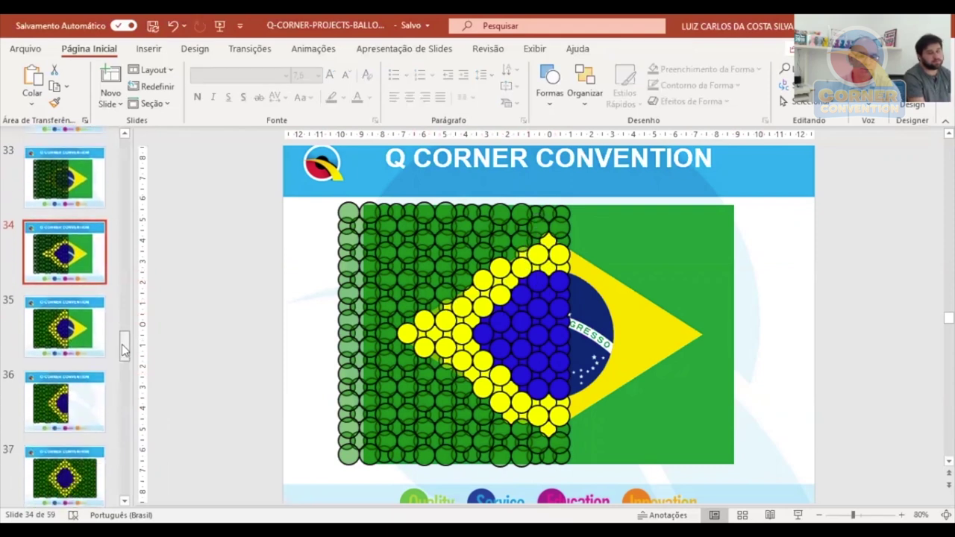
{"action": "key", "text": "Down"}
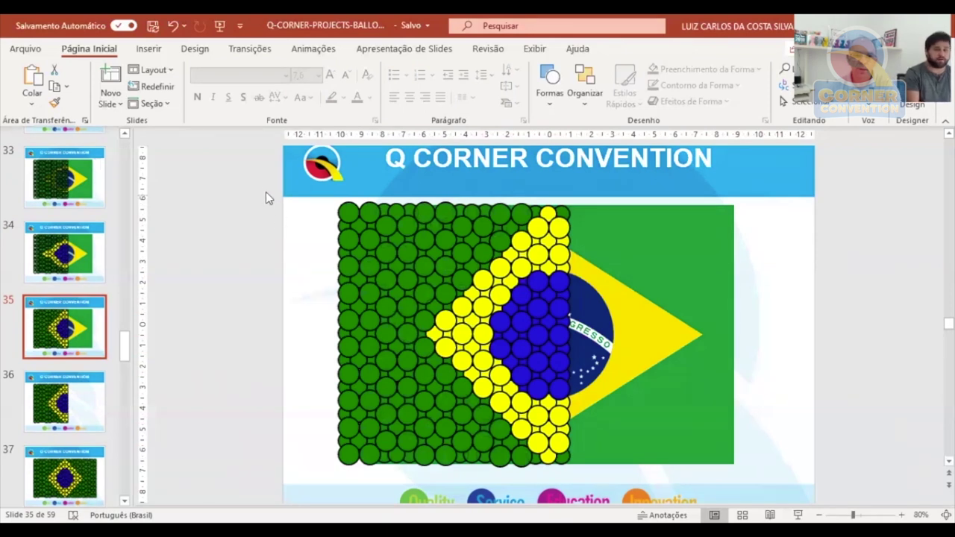
{"action": "left_click_drag", "start_coordinate": [264, 189], "coordinate": [538, 484]}
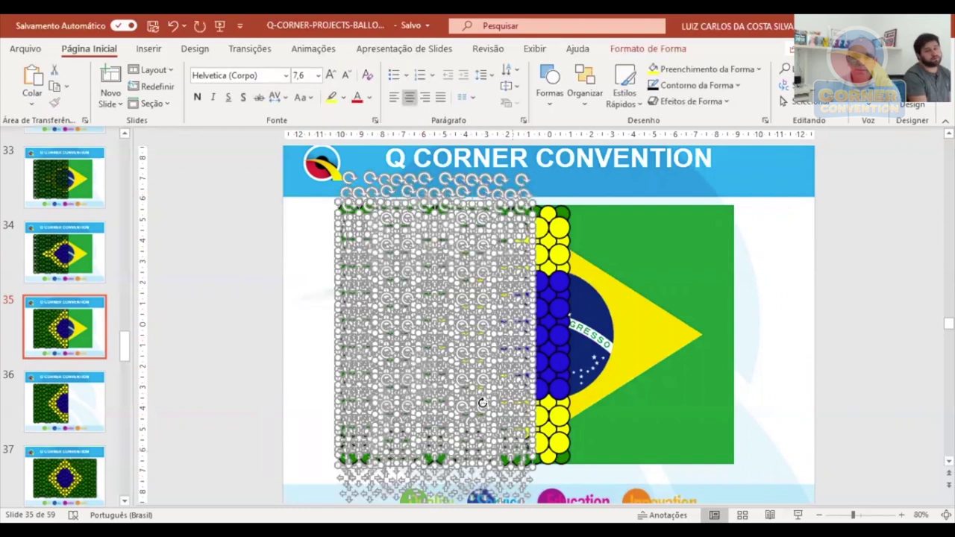
{"action": "right_click", "coordinate": [455, 361]}
{"action": "mouse_move", "coordinate": [524, 185]}
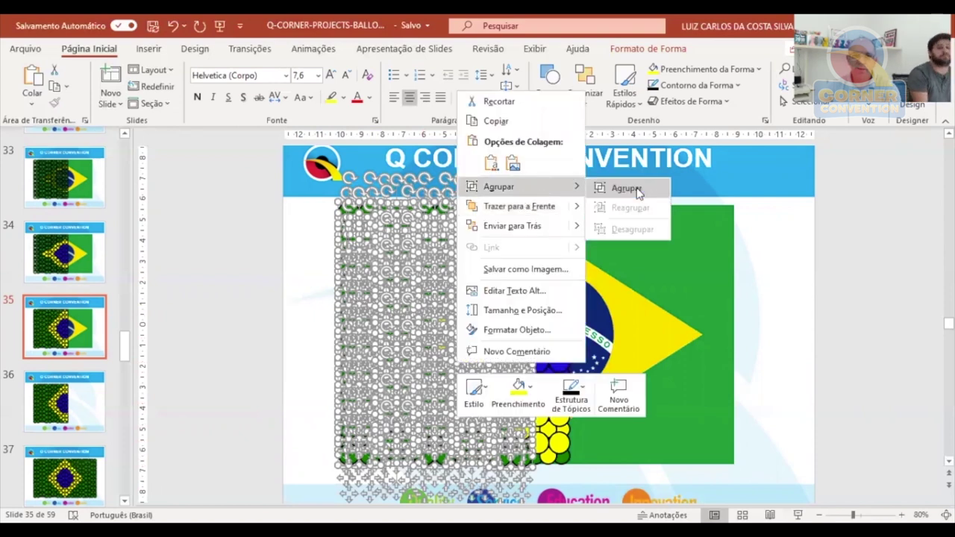
{"action": "left_click", "coordinate": [627, 189]}
{"action": "left_click", "coordinate": [34, 76]}
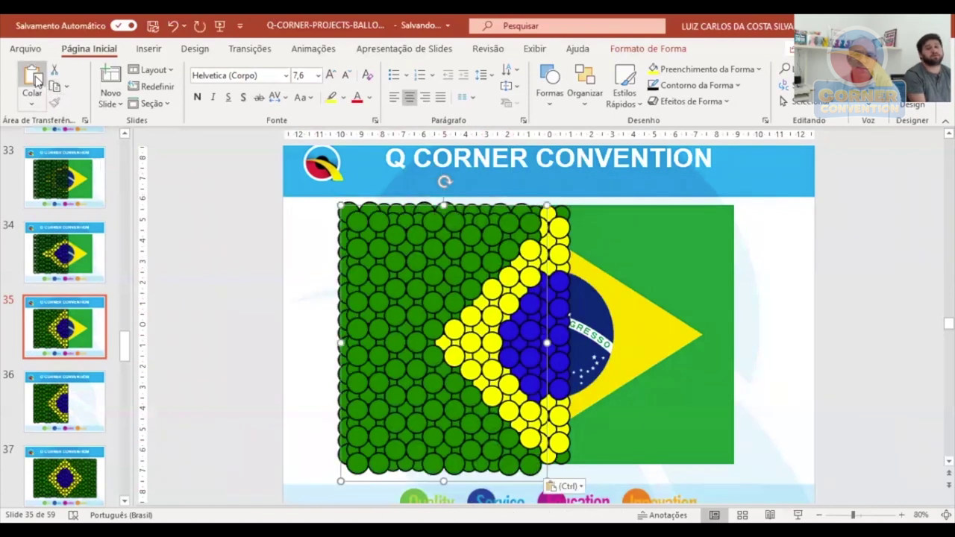
Flip the pasted balloon group horizontally and place it over the right half of the flag, against the central columns.
{"action": "left_click_drag", "start_coordinate": [421, 345], "coordinate": [485, 344]}
{"action": "left_click", "coordinate": [671, 50]}
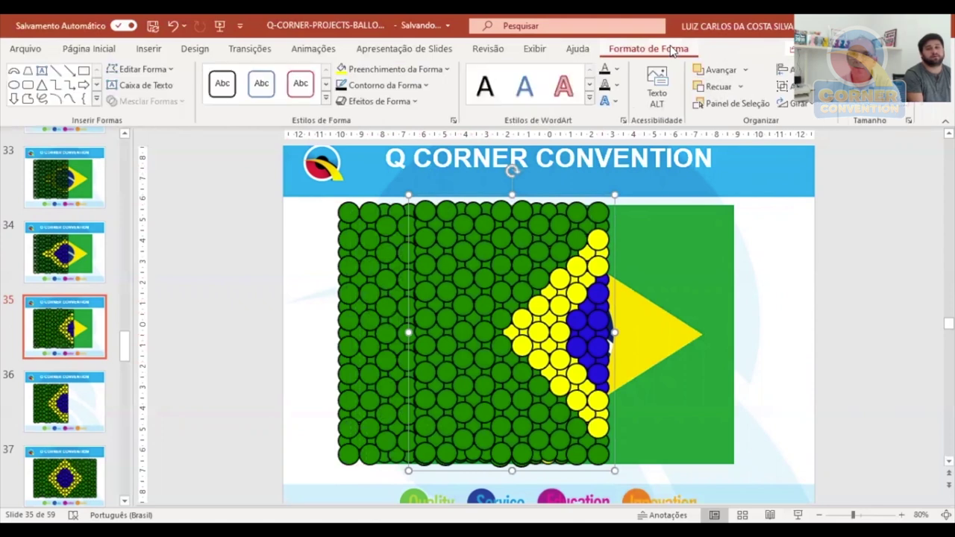
{"action": "left_click", "coordinate": [814, 108]}
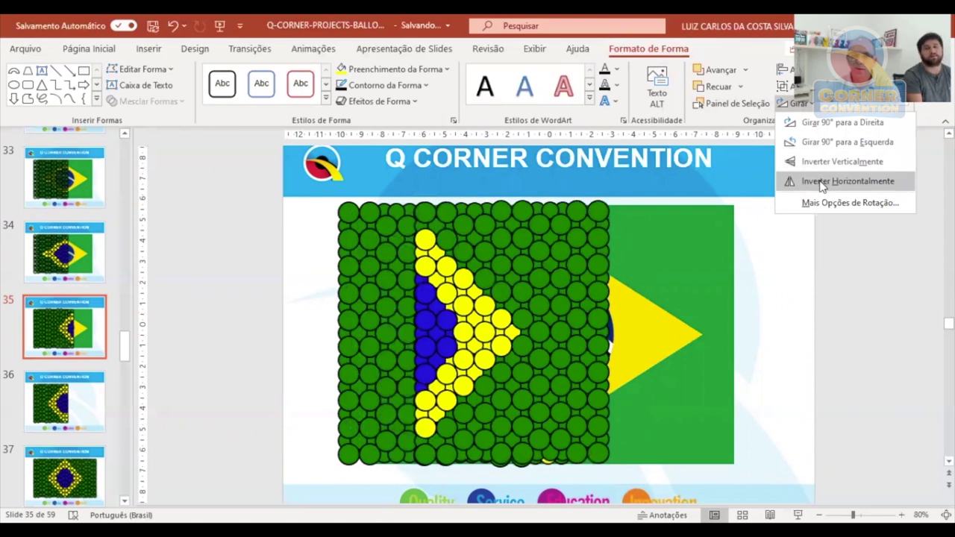
{"action": "left_click", "coordinate": [820, 185]}
{"action": "left_click_drag", "start_coordinate": [434, 338], "coordinate": [586, 341]}
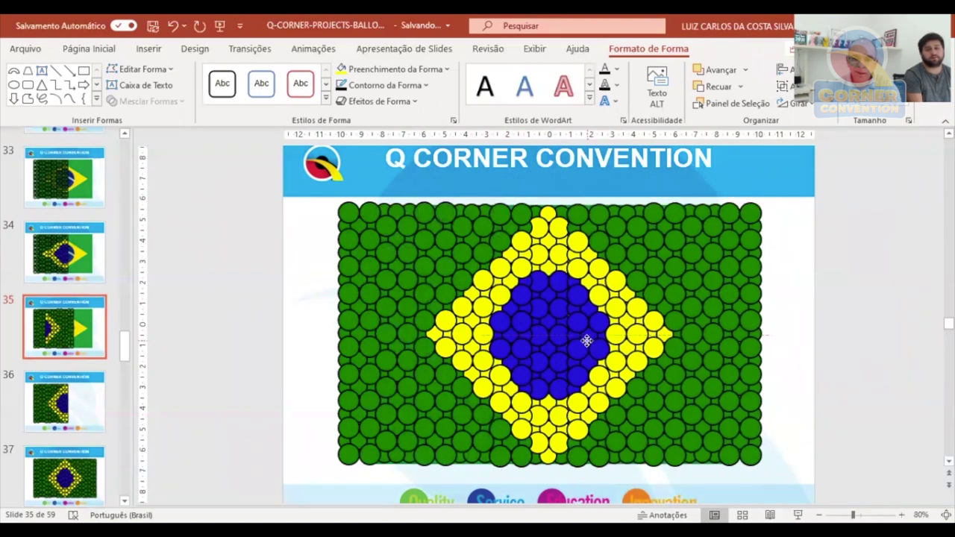
{"action": "left_click_drag", "start_coordinate": [586, 341], "coordinate": [581, 343]}
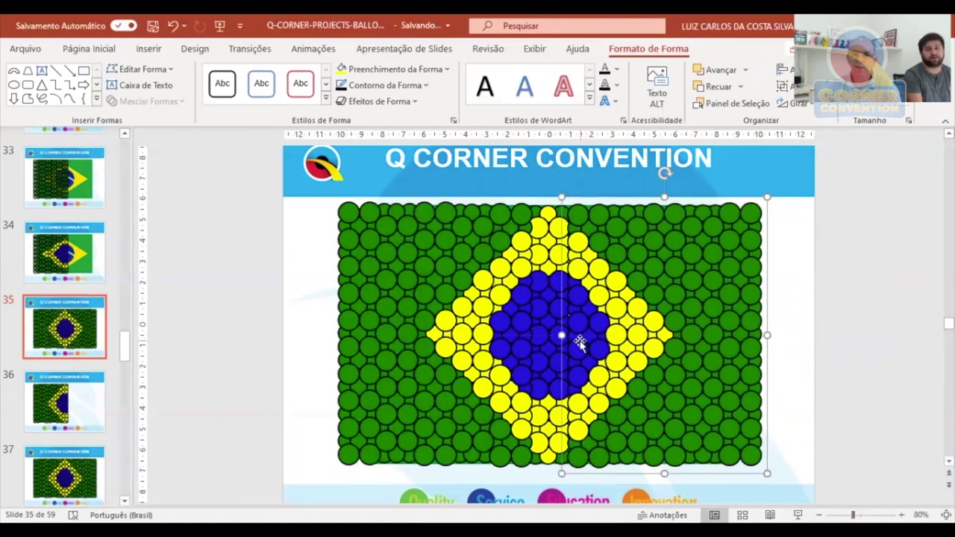
{"action": "left_click", "coordinate": [820, 379]}
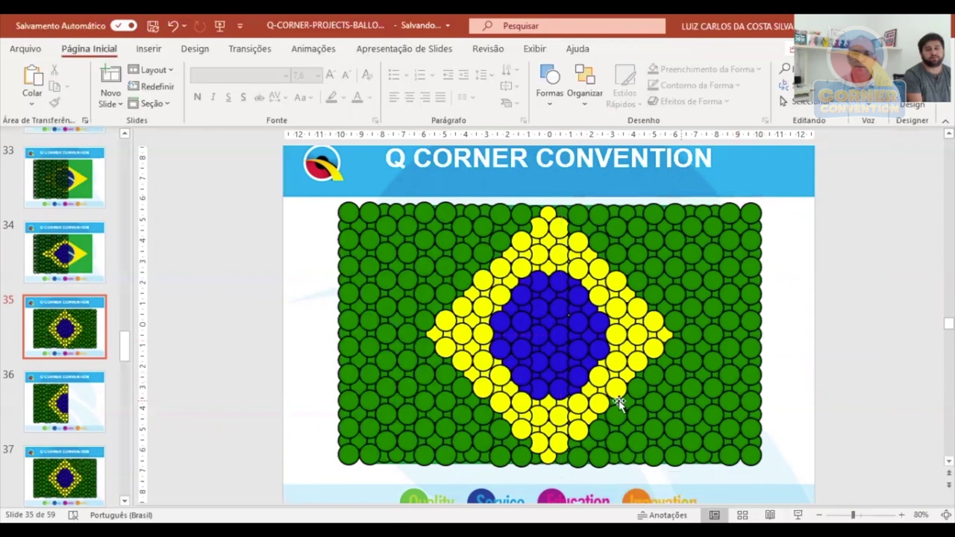
Shift the mirrored balloon group slightly left to close its seam with the central columns.
{"action": "left_click", "coordinate": [556, 341]}
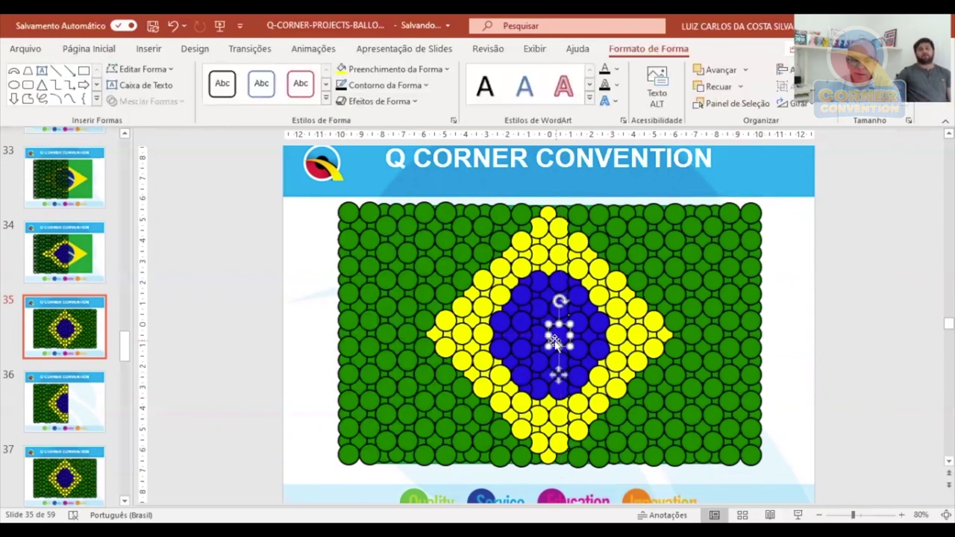
{"action": "left_click", "coordinate": [840, 352]}
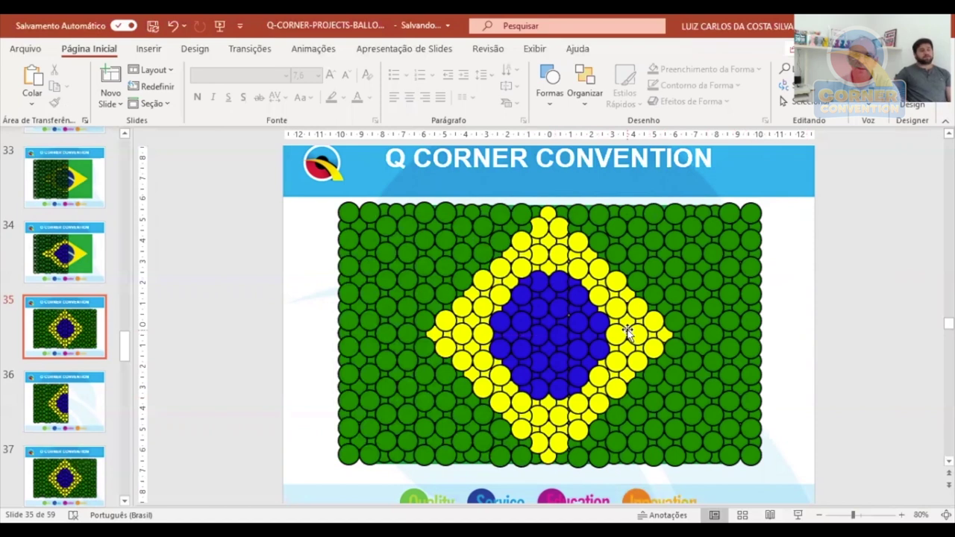
{"action": "left_click", "coordinate": [568, 316]}
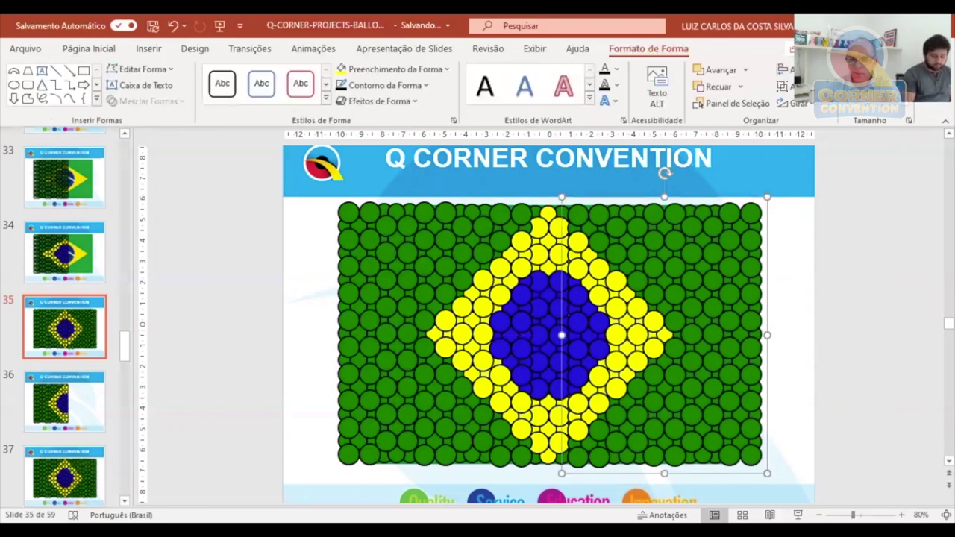
{"action": "scroll", "coordinate": [535, 488], "scroll_direction": "up", "scroll_amount": 10}
{"action": "left_click_drag", "start_coordinate": [597, 497], "coordinate": [536, 487]}
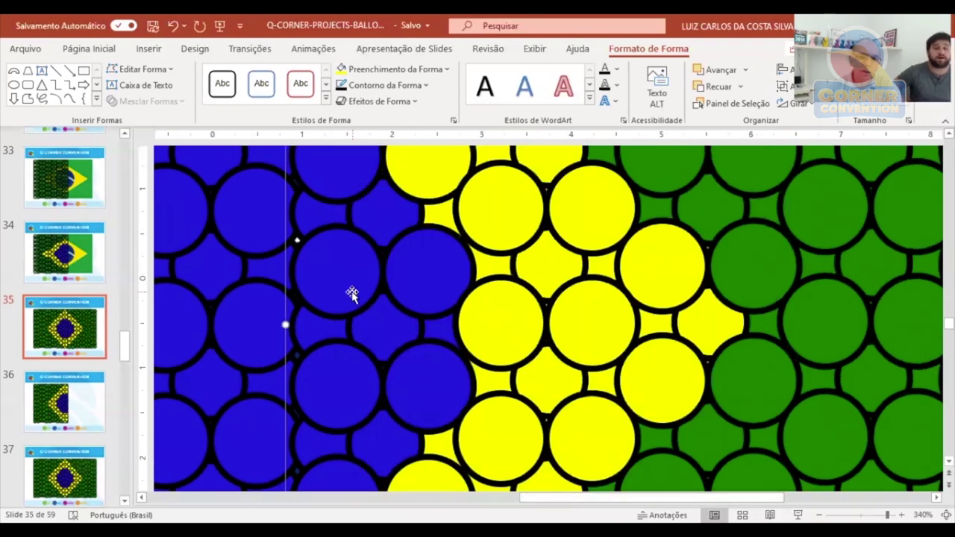
{"action": "left_click_drag", "start_coordinate": [351, 290], "coordinate": [348, 290]}
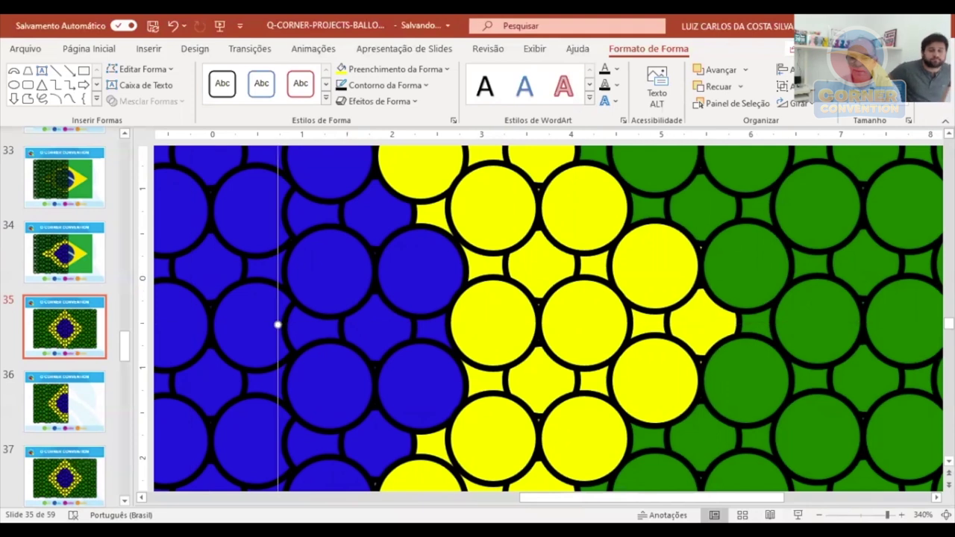
{"action": "scroll", "coordinate": [545, 321], "scroll_direction": "down", "scroll_amount": 10}
{"action": "left_click", "coordinate": [801, 427]}
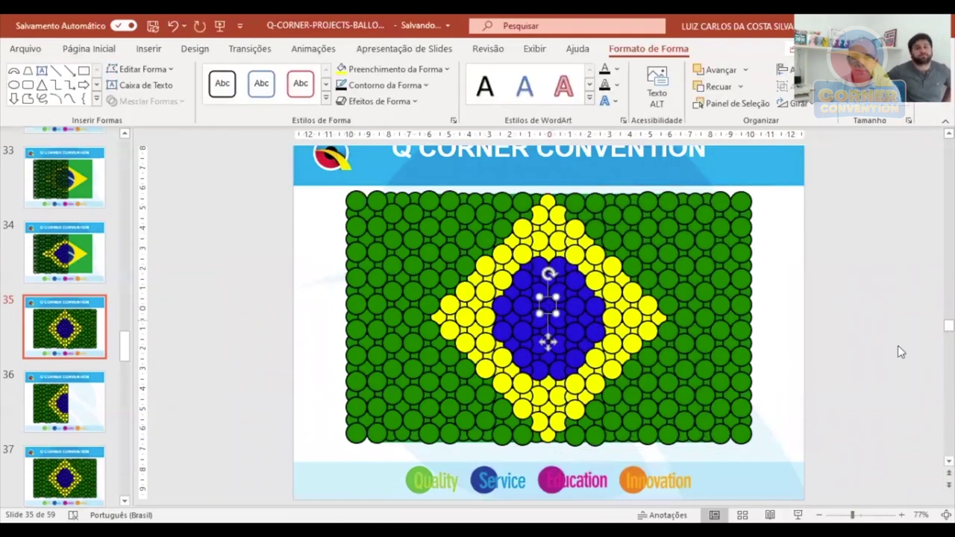
{"action": "left_click", "coordinate": [778, 354]}
Ungroup the mirrored right half and the original left half of the balloon wall.
{"action": "right_click", "coordinate": [672, 303]}
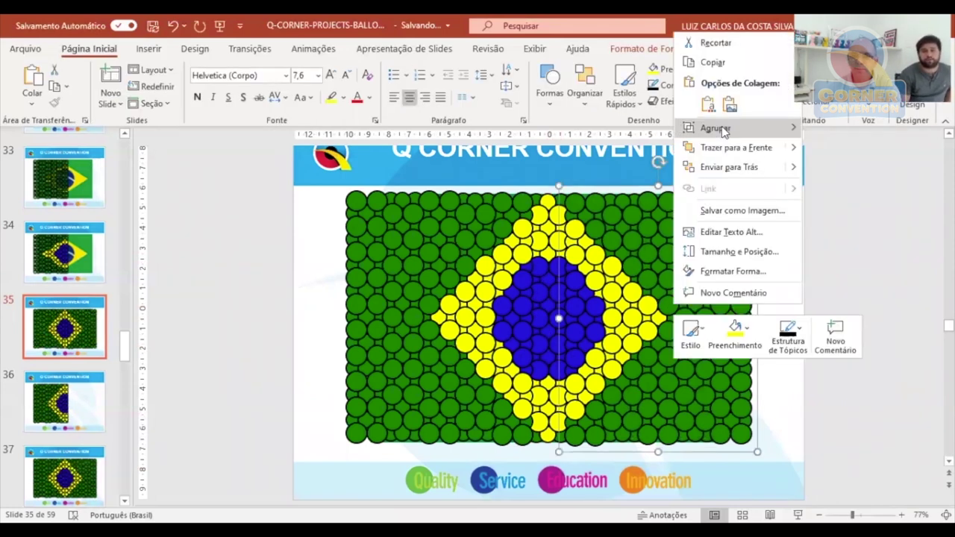
{"action": "left_click", "coordinate": [427, 288]}
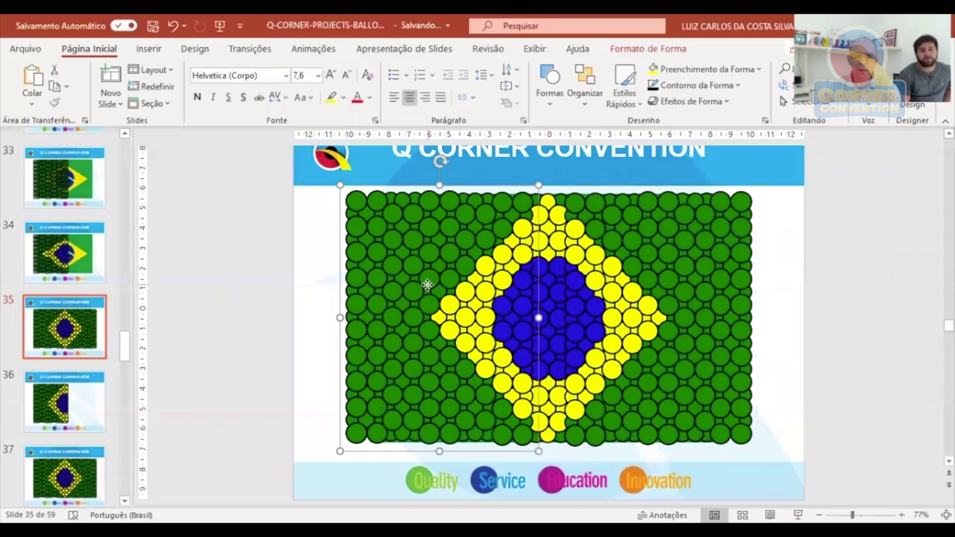
{"action": "right_click", "coordinate": [426, 285]}
{"action": "mouse_move", "coordinate": [493, 343]}
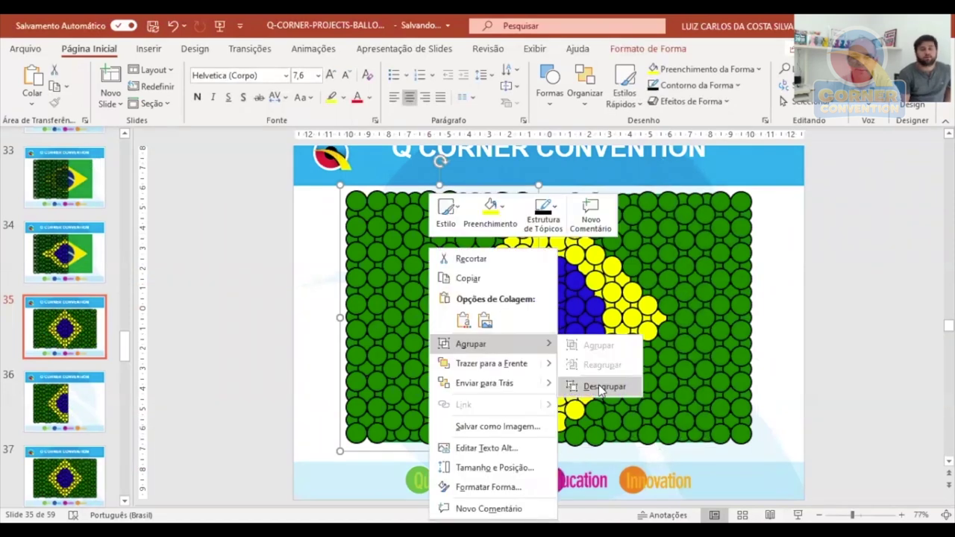
{"action": "left_click", "coordinate": [598, 384]}
{"action": "left_click", "coordinate": [798, 392]}
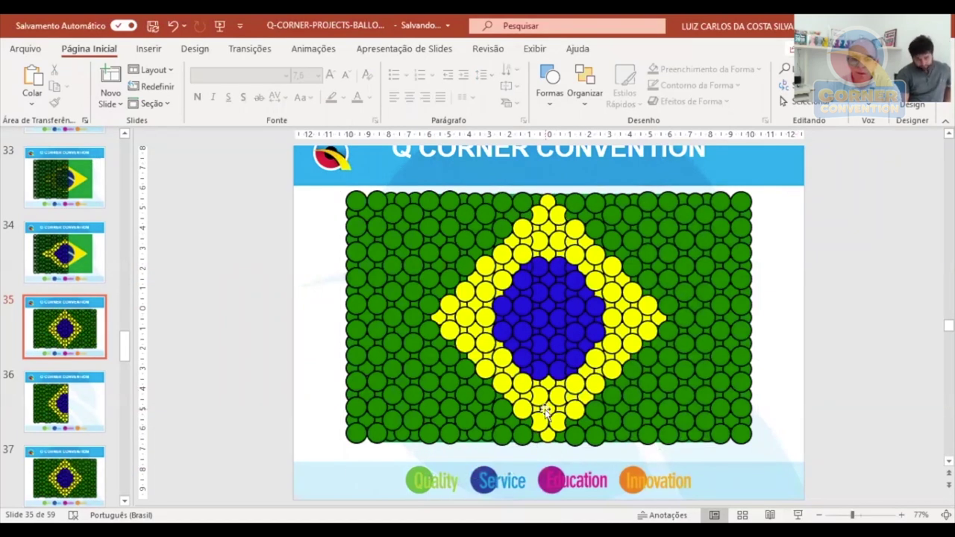
Bring the two large yellow balloons just below the diamond's upper tip to the front.
{"action": "left_click", "coordinate": [540, 219]}
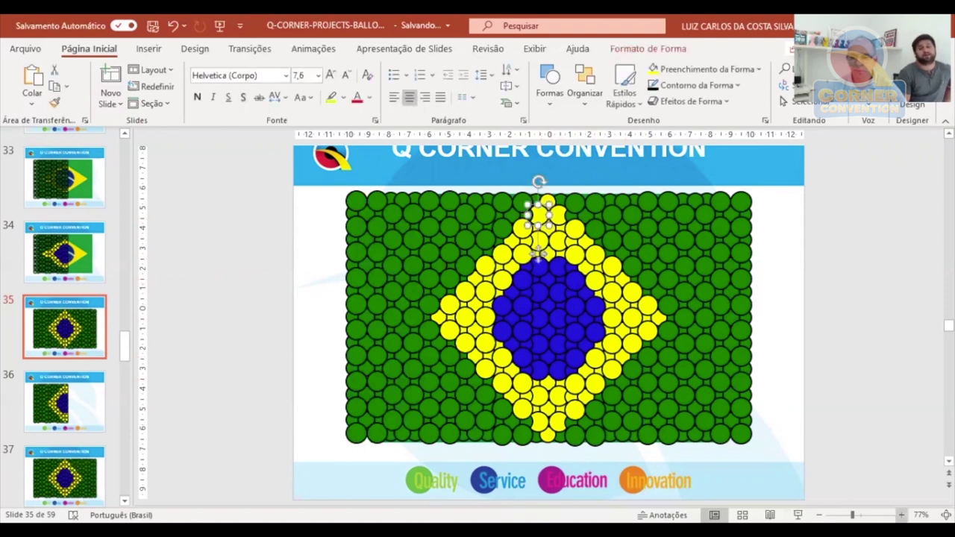
{"action": "left_click", "coordinate": [901, 515]}
{"action": "left_click", "coordinate": [901, 514]}
{"action": "left_click", "coordinate": [901, 515]}
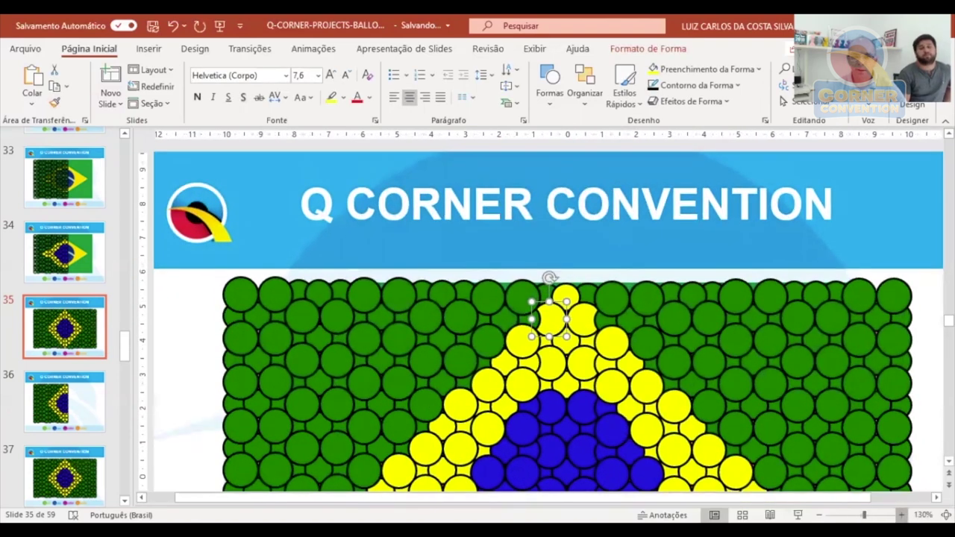
{"action": "left_click", "coordinate": [901, 515]}
{"action": "left_click", "coordinate": [901, 515]}
{"action": "left_click", "coordinate": [901, 515]}
{"action": "left_click", "coordinate": [901, 514]}
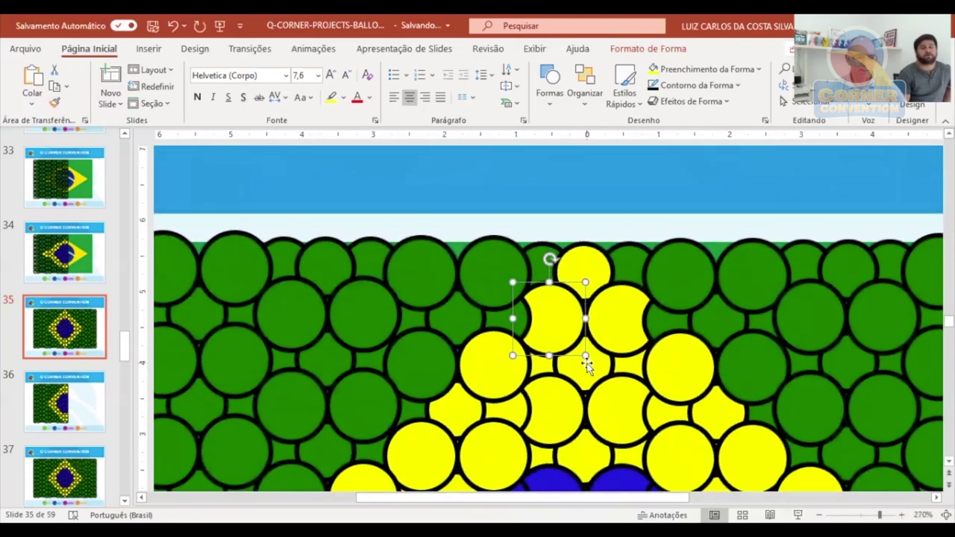
{"action": "left_click", "coordinate": [616, 323], "text": "shift"}
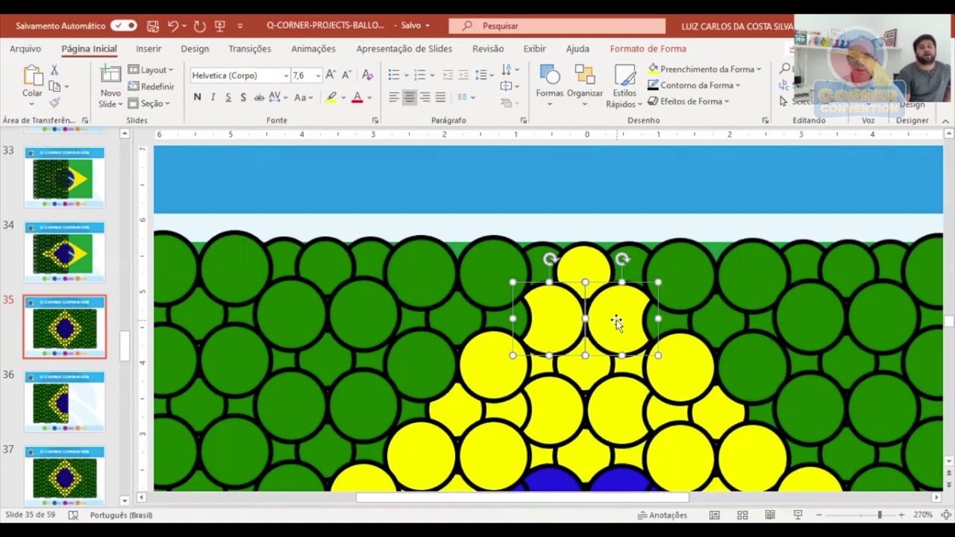
{"action": "right_click", "coordinate": [616, 319]}
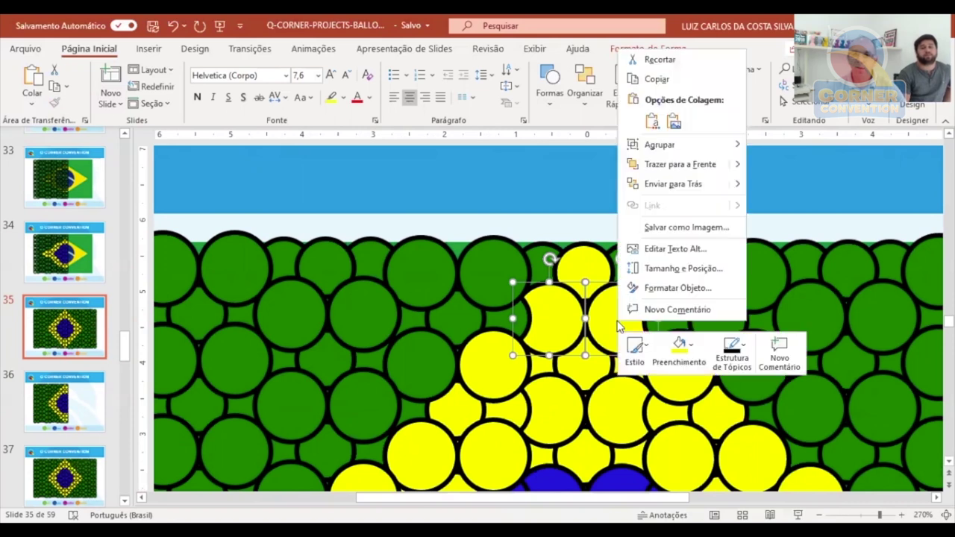
{"action": "left_click", "coordinate": [696, 164]}
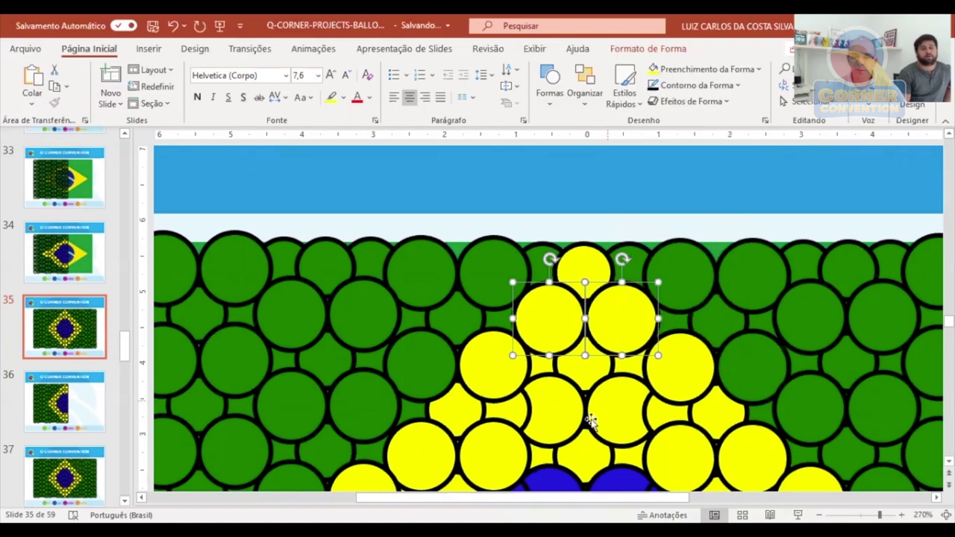
Bring the next central pair of large yellow balloons below to the front, and open slide 37.
{"action": "left_click", "coordinate": [554, 406]}
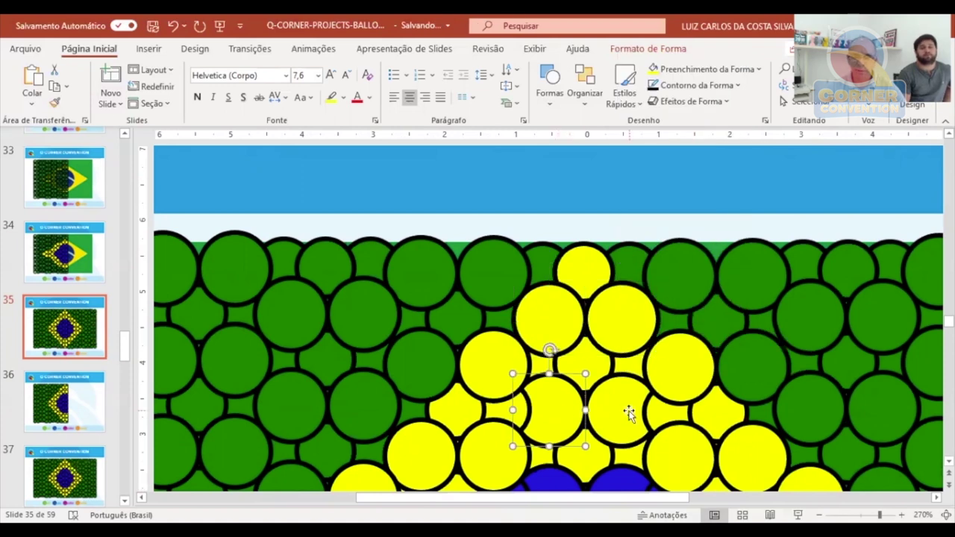
{"action": "left_click", "coordinate": [628, 415], "text": "shift"}
{"action": "right_click", "coordinate": [629, 411]}
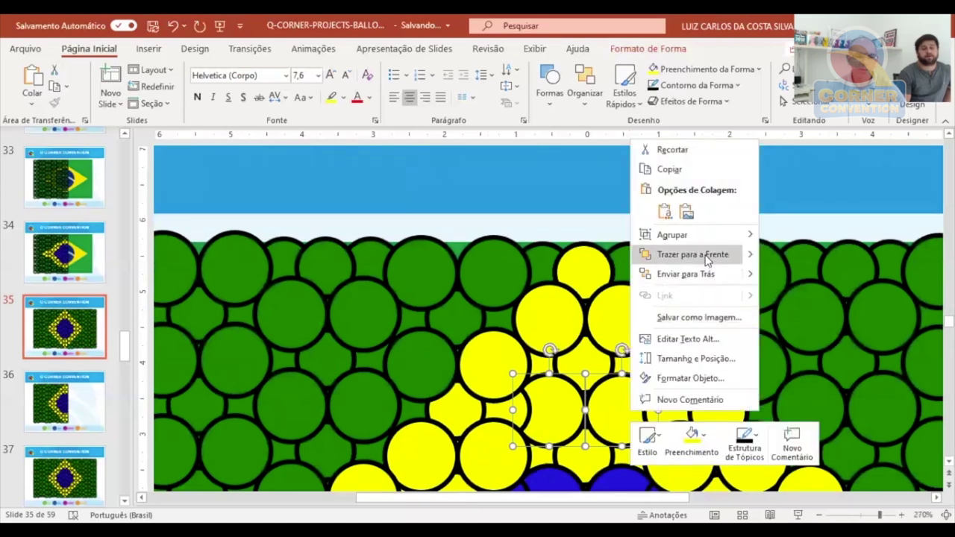
{"action": "left_click", "coordinate": [705, 256]}
{"action": "left_click_drag", "start_coordinate": [127, 350], "coordinate": [125, 364]}
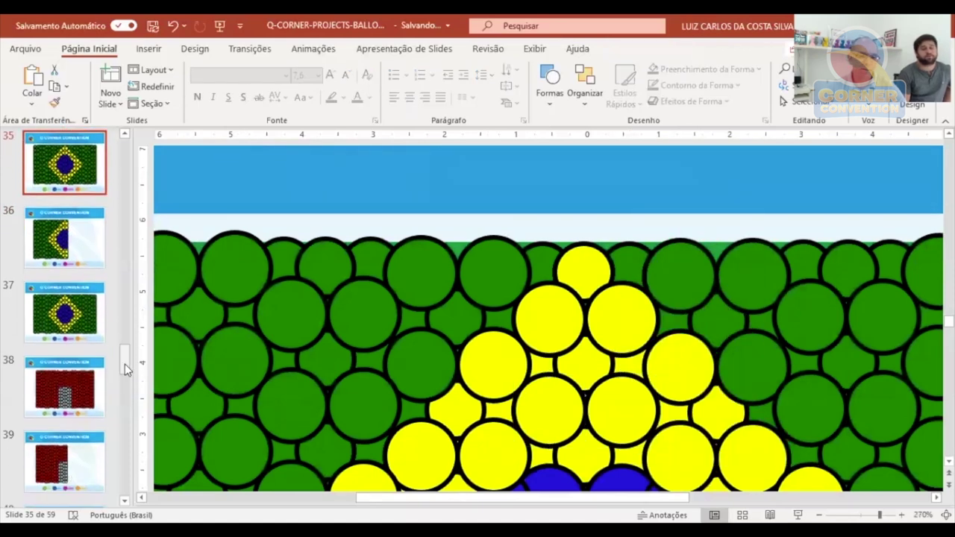
{"action": "left_click", "coordinate": [77, 336]}
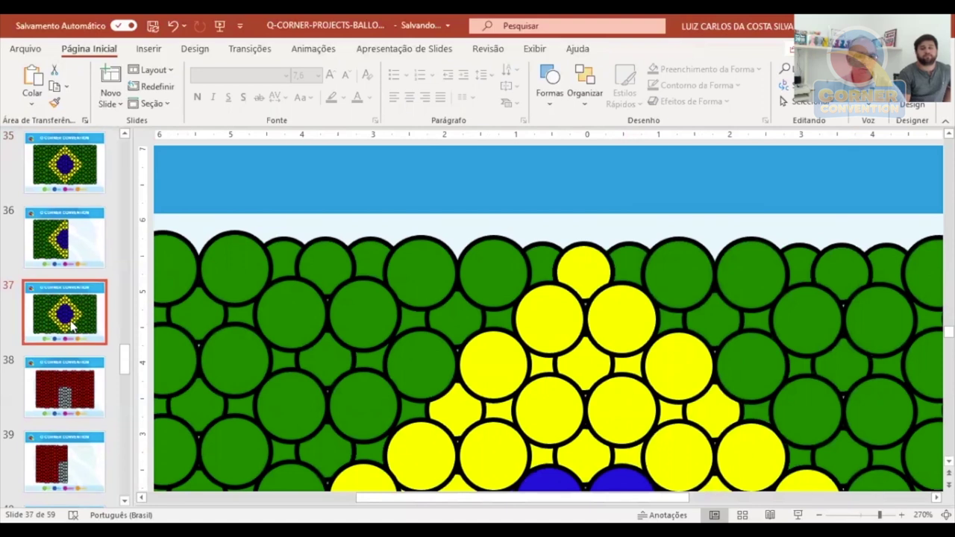
Ungroup the flag wall on slide 37 and delete the outermost balloon columns along its right edge.
{"action": "left_click_drag", "start_coordinate": [879, 514], "coordinate": [848, 515]}
{"action": "left_click", "coordinate": [751, 424]}
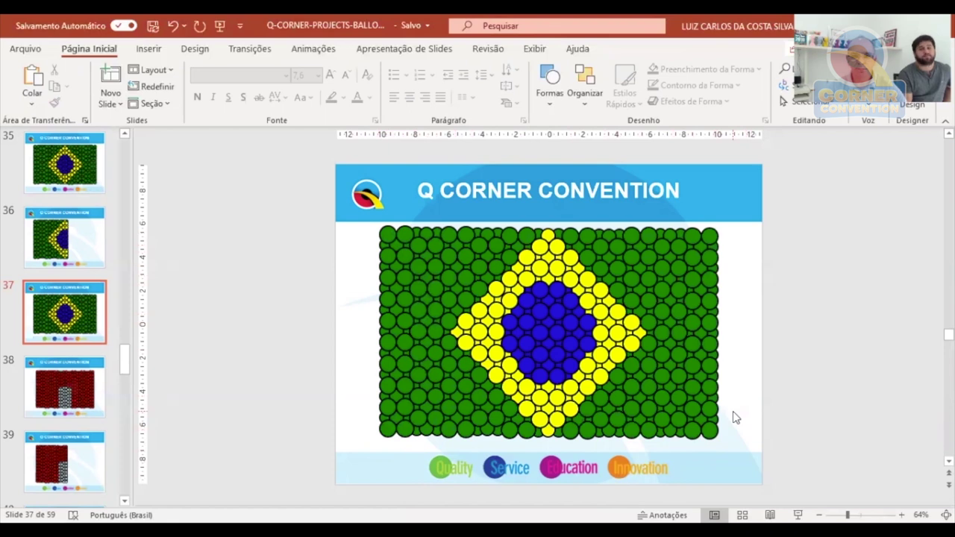
{"action": "left_click_drag", "start_coordinate": [784, 200], "coordinate": [679, 449]}
{"action": "left_click", "coordinate": [671, 379]}
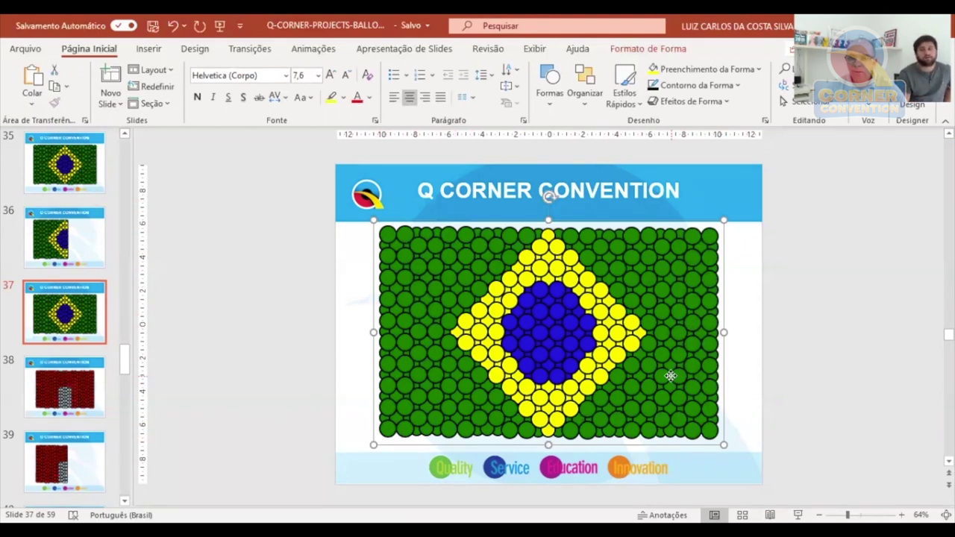
{"action": "left_click", "coordinate": [751, 260]}
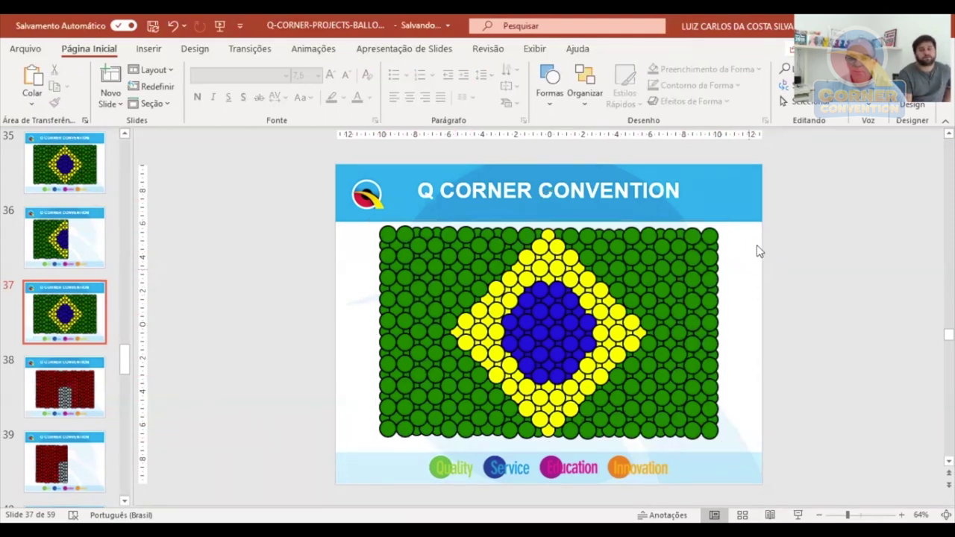
{"action": "left_click_drag", "start_coordinate": [773, 214], "coordinate": [679, 452]}
{"action": "key", "text": "Delete"}
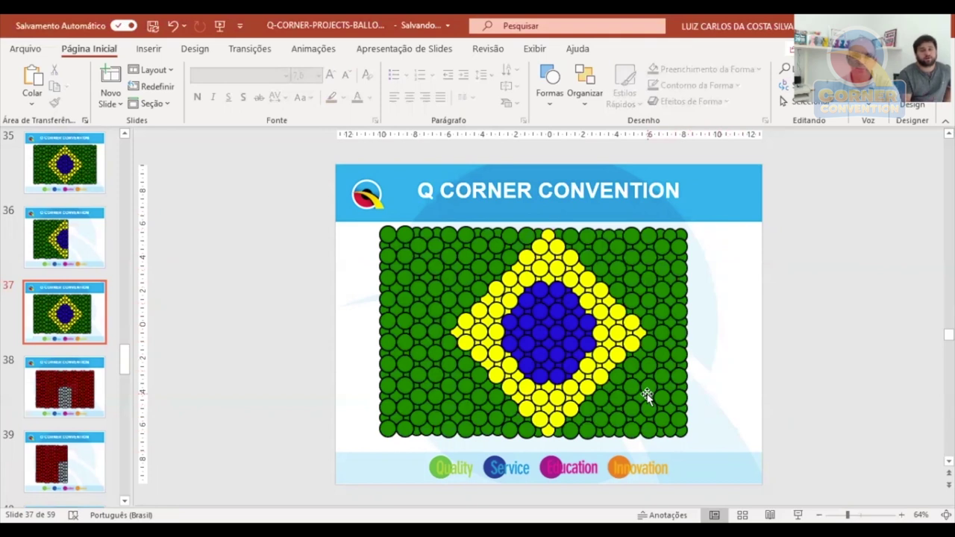
Delete the outermost balloon columns along the flag wall's left edge to narrow it evenly.
{"action": "left_click", "coordinate": [384, 236]}
{"action": "key", "text": "Tab"}
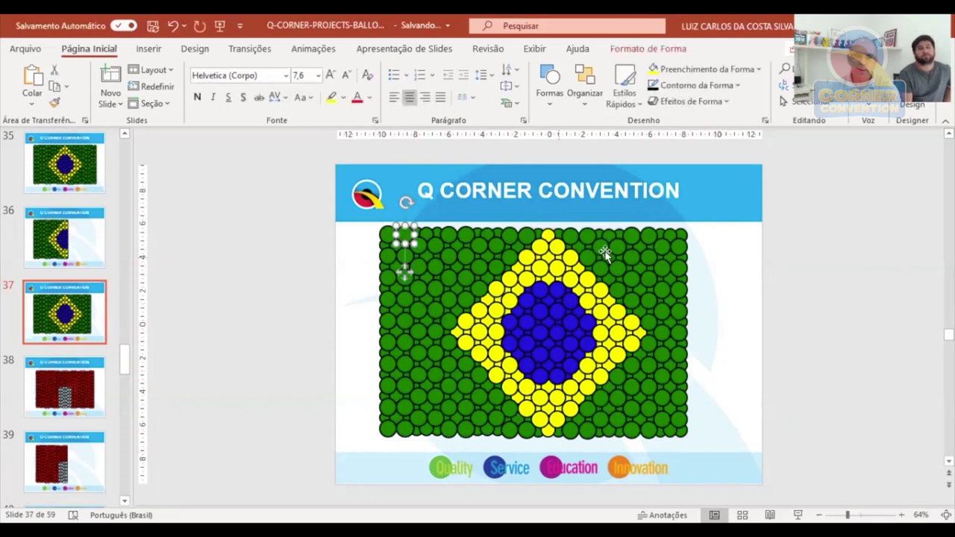
{"action": "left_click", "coordinate": [664, 235]}
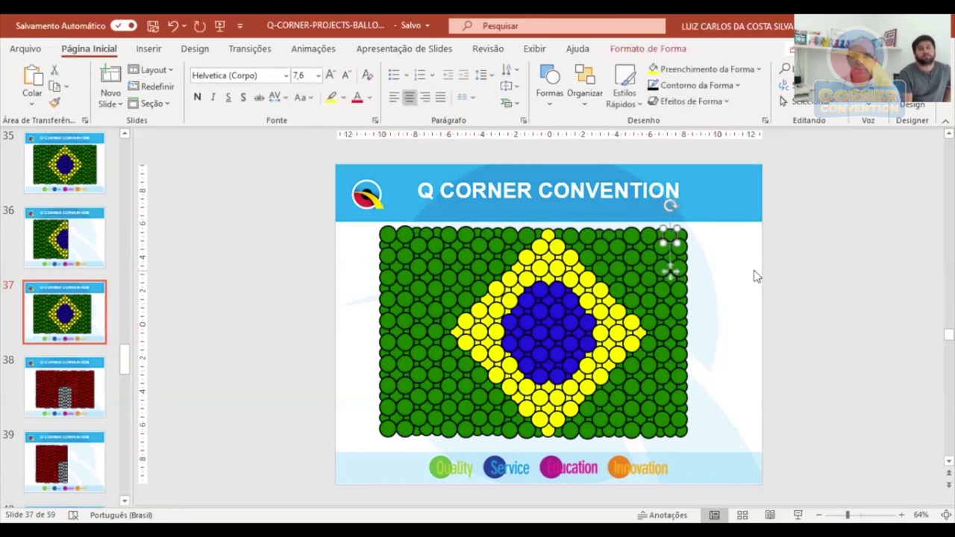
{"action": "left_click", "coordinate": [690, 481]}
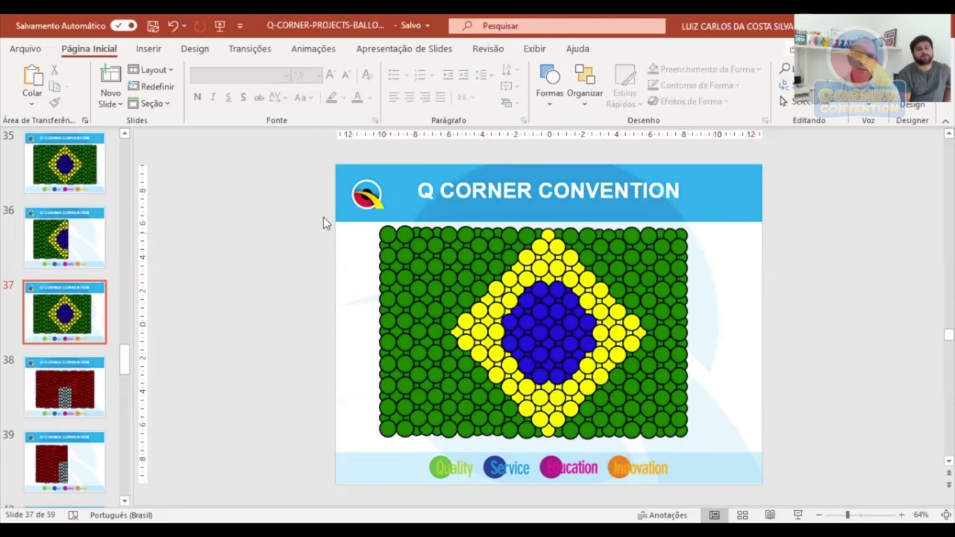
{"action": "left_click_drag", "start_coordinate": [322, 216], "coordinate": [421, 448]}
{"action": "key", "text": "Delete"}
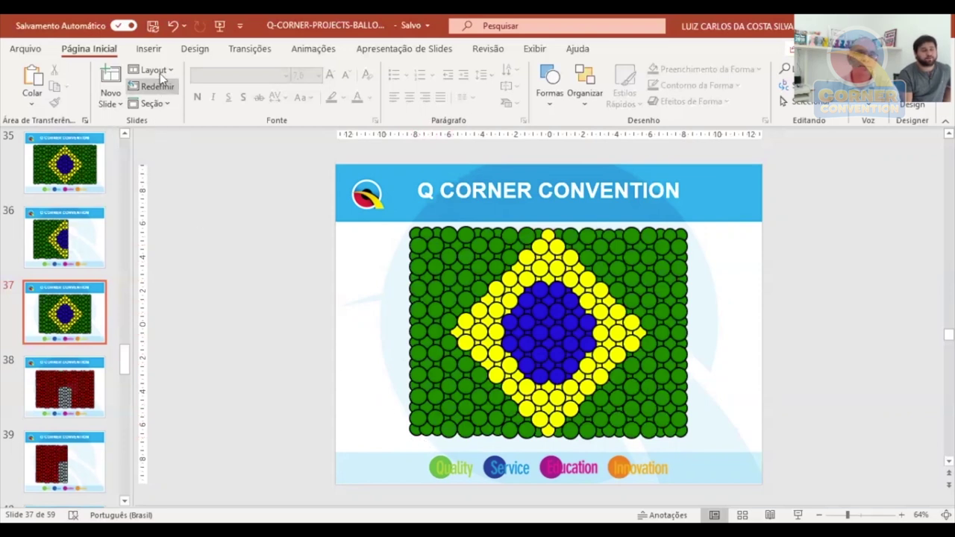
Undo both edge column deletions on the flag wall.
{"action": "left_click", "coordinate": [173, 25]}
{"action": "left_click", "coordinate": [172, 25]}
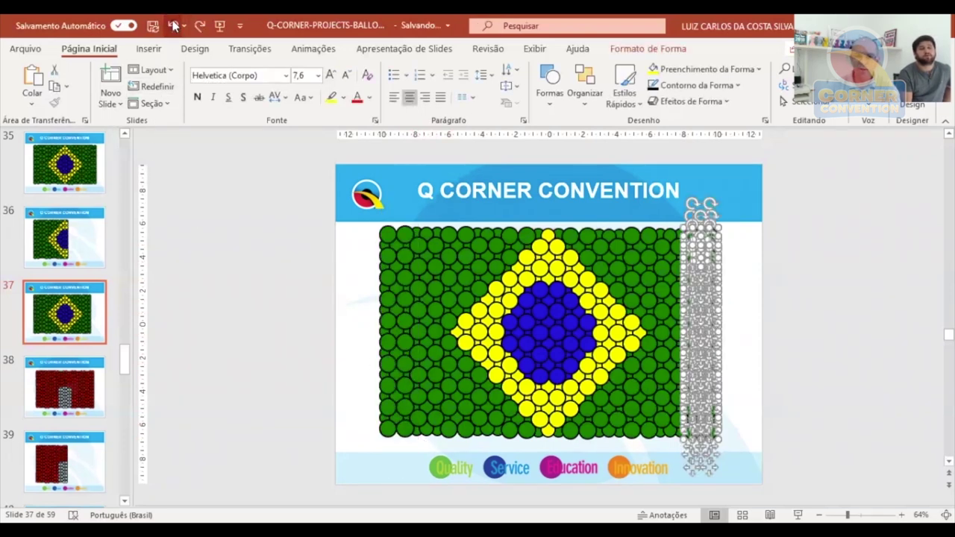
{"action": "left_click", "coordinate": [756, 375]}
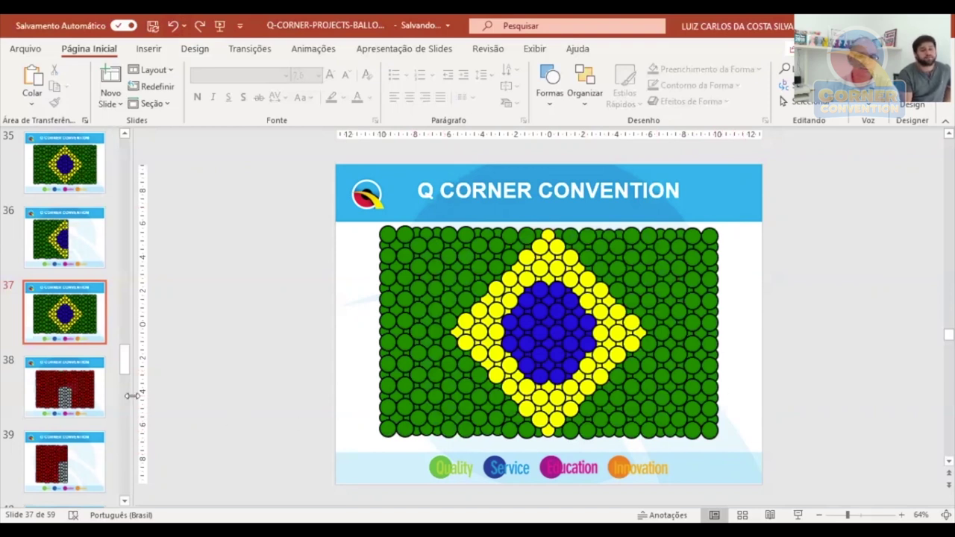
Open slide 38 and fill the white door-shaped block of balloons in the red wall with yellow.
{"action": "left_click", "coordinate": [81, 387]}
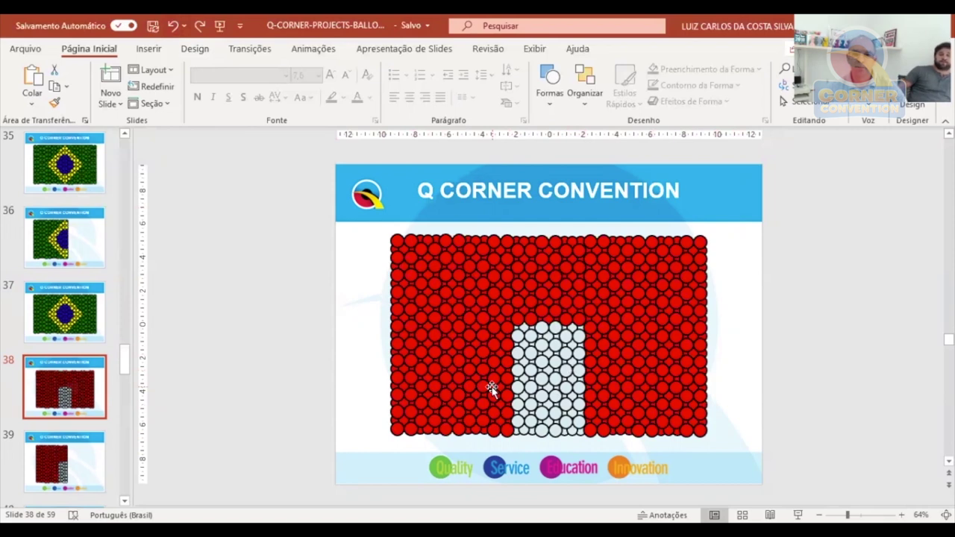
{"action": "left_click", "coordinate": [505, 329]}
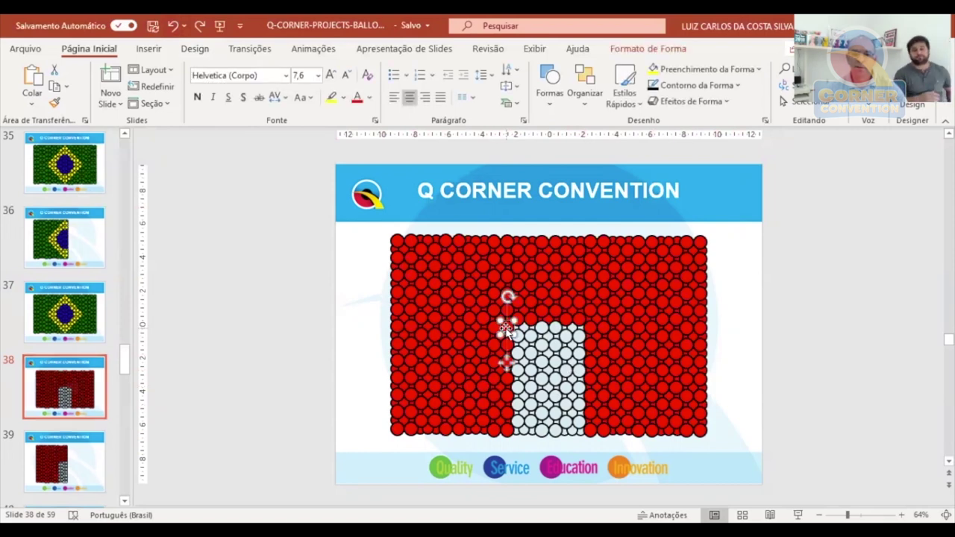
{"action": "left_click", "coordinate": [723, 349]}
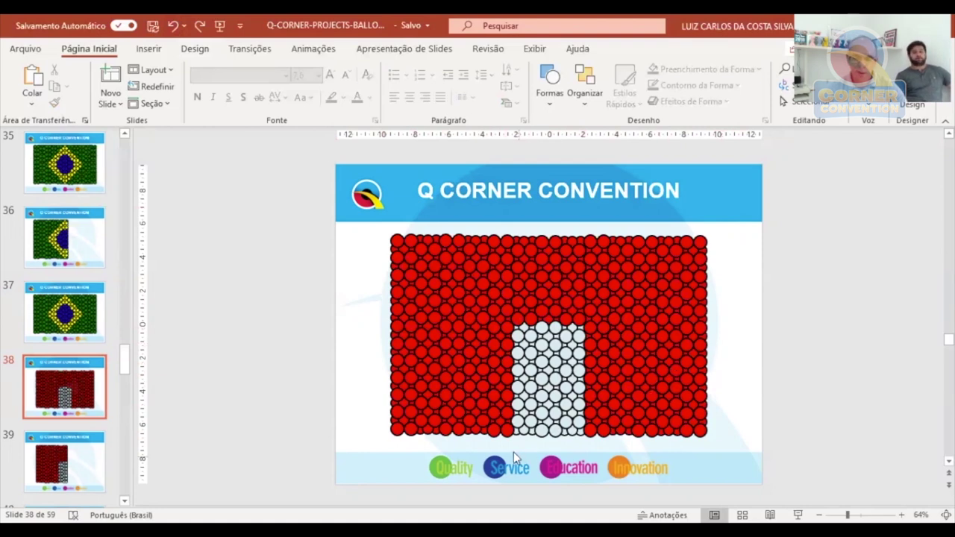
{"action": "left_click_drag", "start_coordinate": [509, 445], "coordinate": [590, 320]}
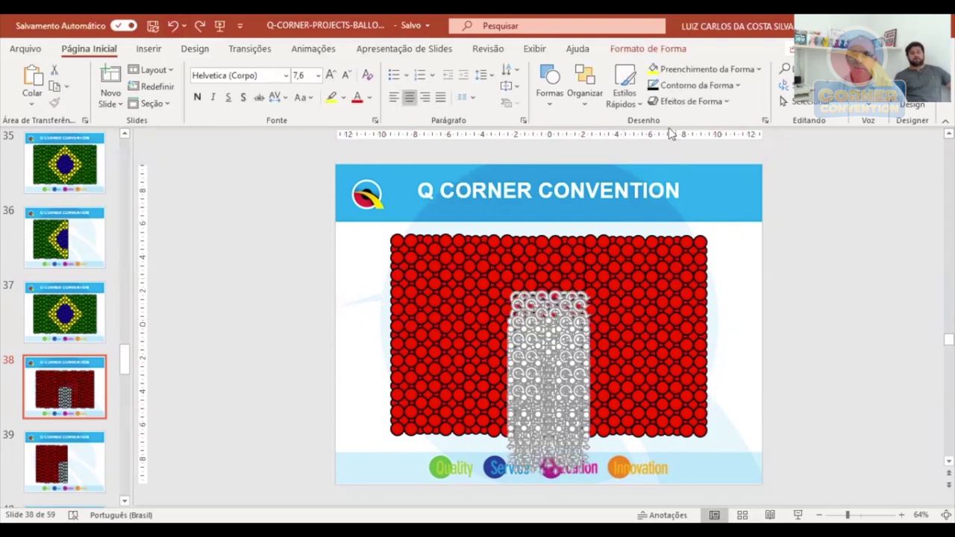
{"action": "left_click", "coordinate": [655, 73]}
{"action": "left_click", "coordinate": [729, 315]}
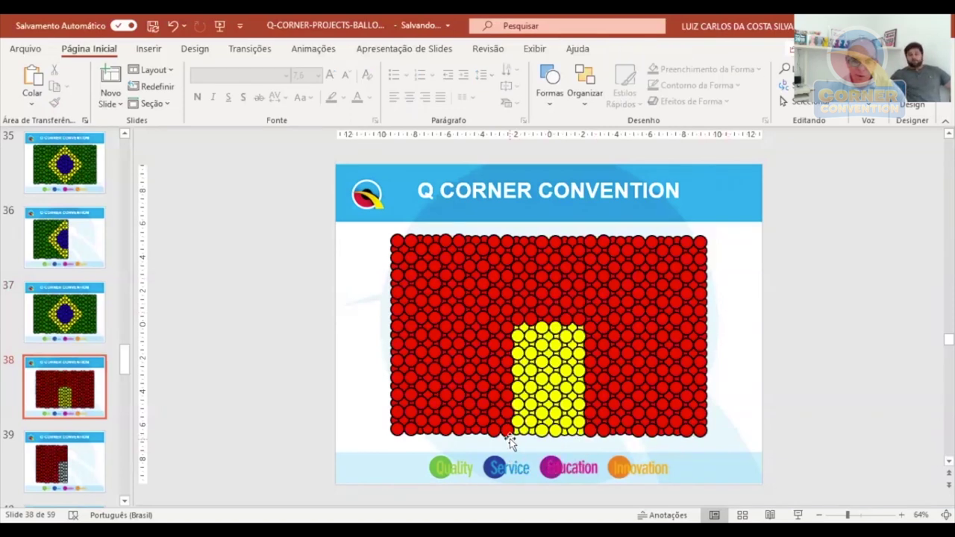
Delete the yellow balloons to cut a doorway in the red wall, and select the wall's right half.
{"action": "left_click_drag", "start_coordinate": [508, 442], "coordinate": [590, 318]}
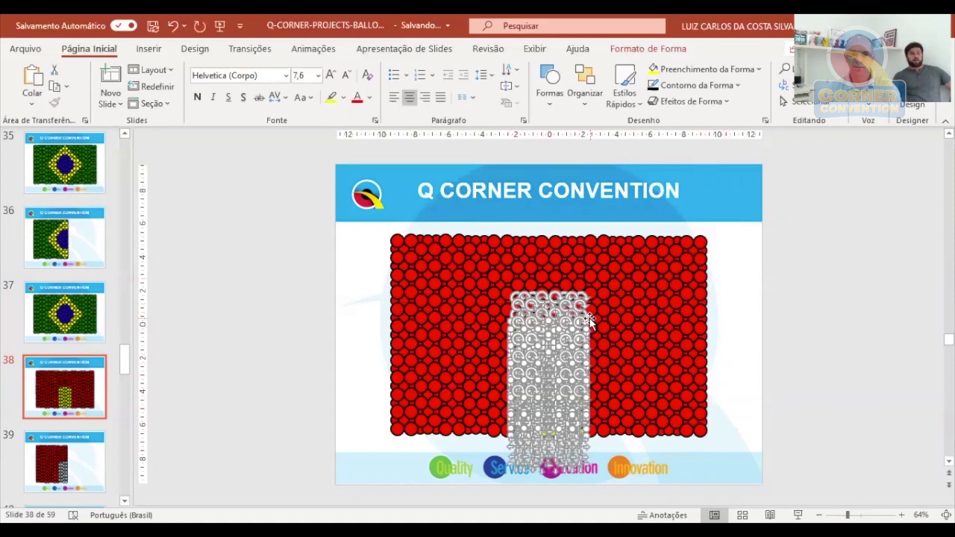
{"action": "key", "text": "Delete"}
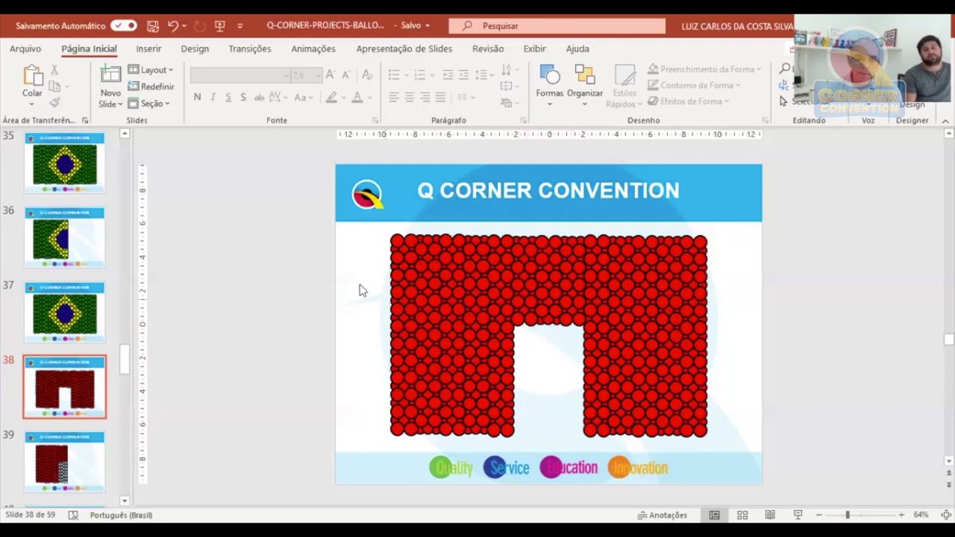
{"action": "left_click_drag", "start_coordinate": [323, 220], "coordinate": [271, 259]}
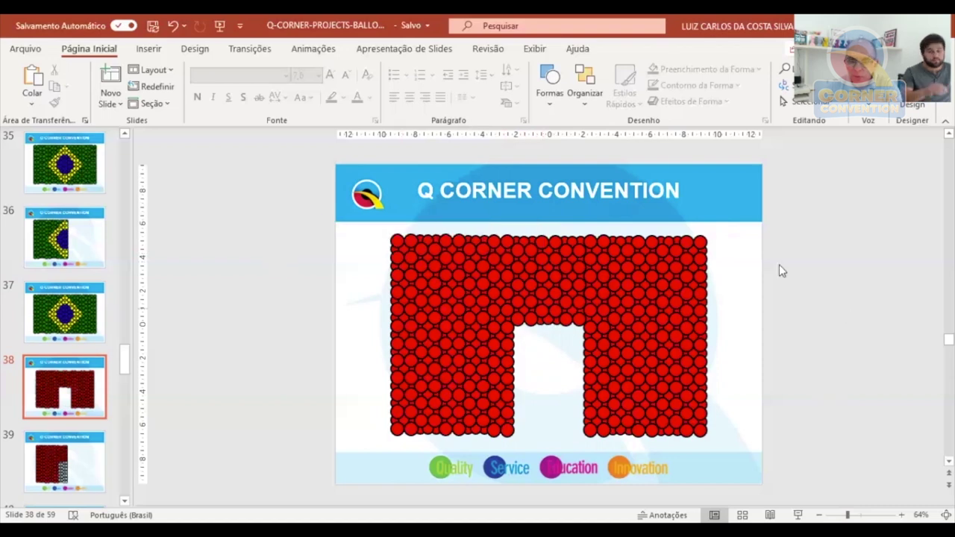
{"action": "left_click_drag", "start_coordinate": [732, 226], "coordinate": [557, 446]}
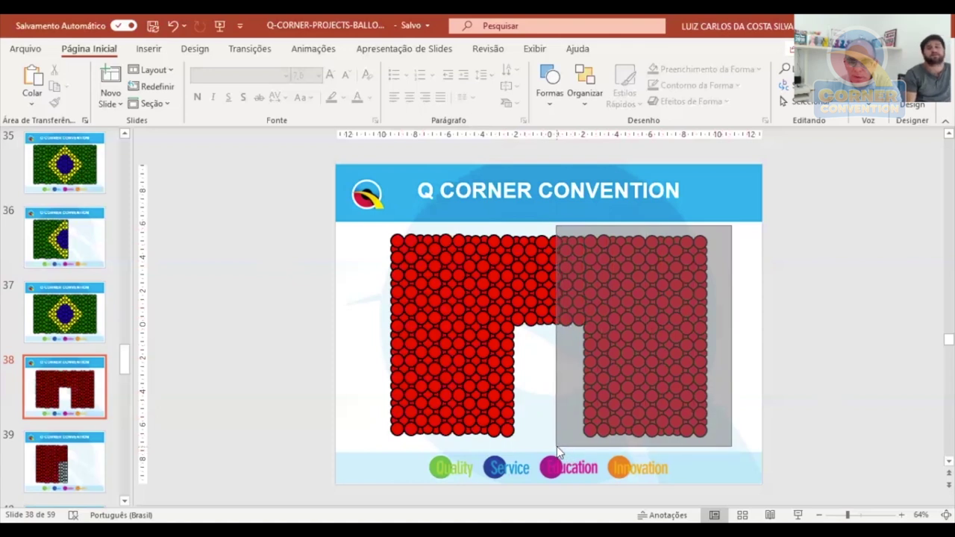
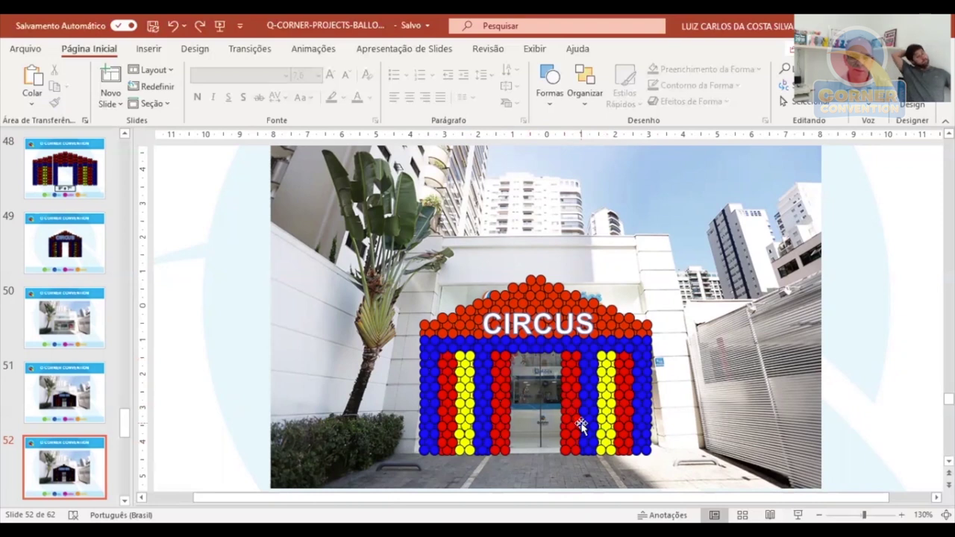
Open slide 53 and examine the whole yellow and white balloon castle at 90% zoom.
{"action": "left_click_drag", "start_coordinate": [126, 417], "coordinate": [126, 425]}
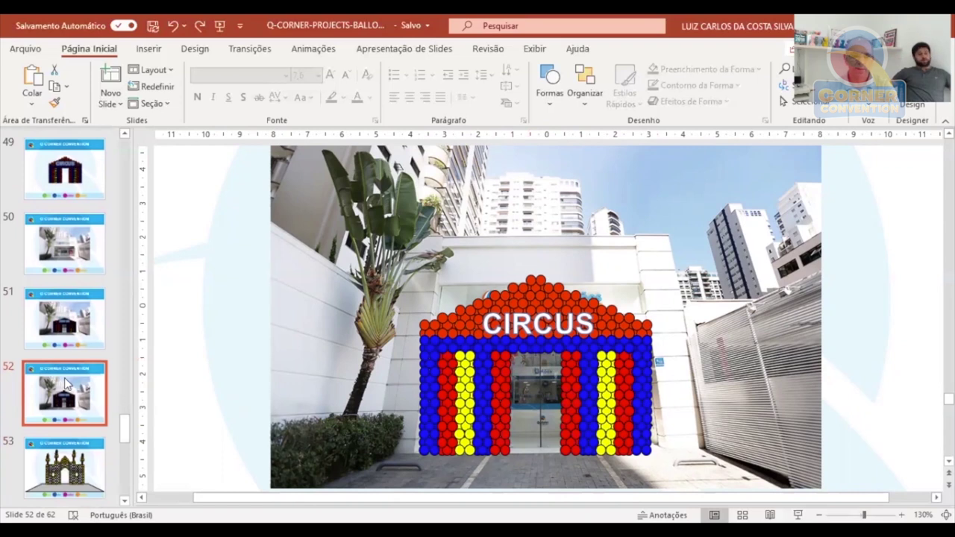
{"action": "left_click", "coordinate": [84, 464]}
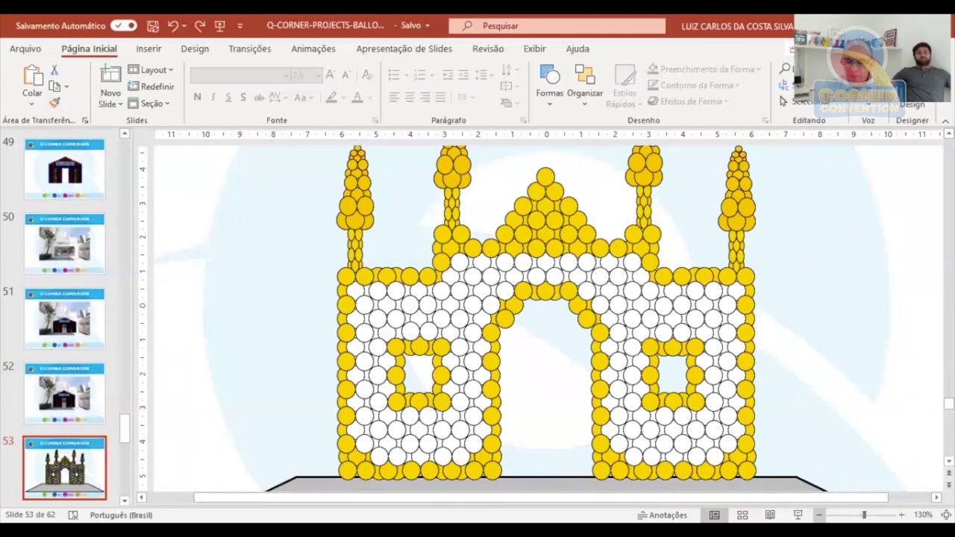
{"action": "scroll", "coordinate": [548, 321], "scroll_direction": "down", "scroll_amount": 2}
{"action": "scroll", "coordinate": [776, 355], "scroll_direction": "down", "scroll_amount": 1}
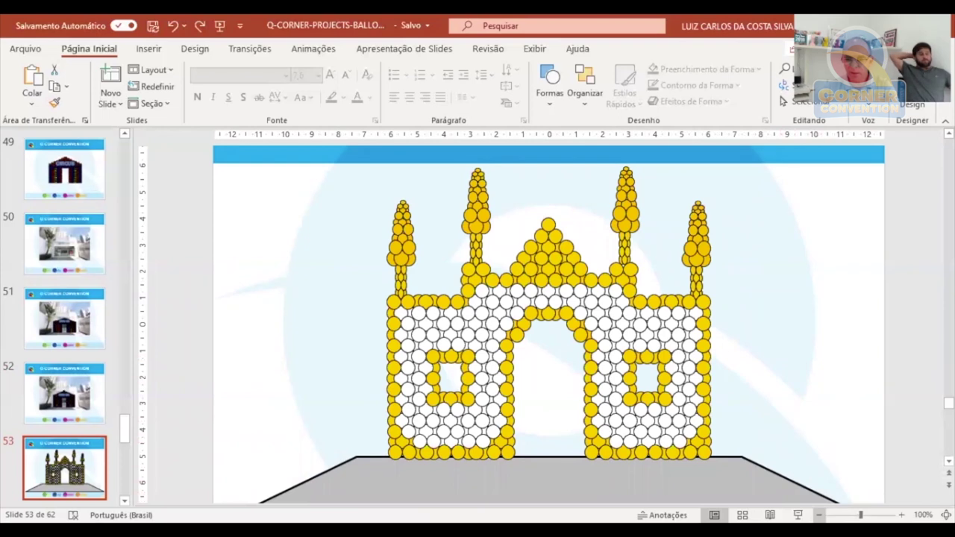
{"action": "scroll", "coordinate": [549, 325], "scroll_direction": "down", "scroll_amount": 1}
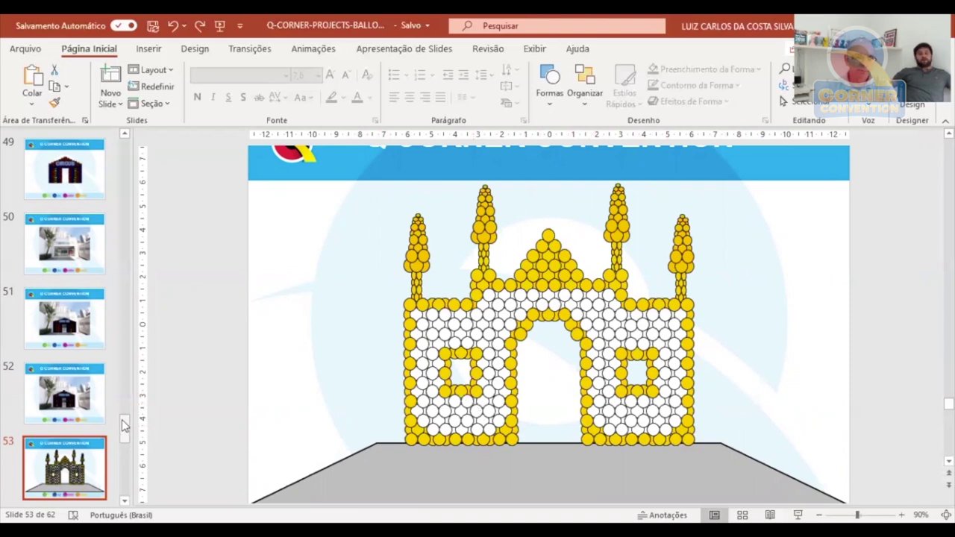
{"action": "scroll", "coordinate": [124, 426], "scroll_direction": "down", "scroll_amount": 3}
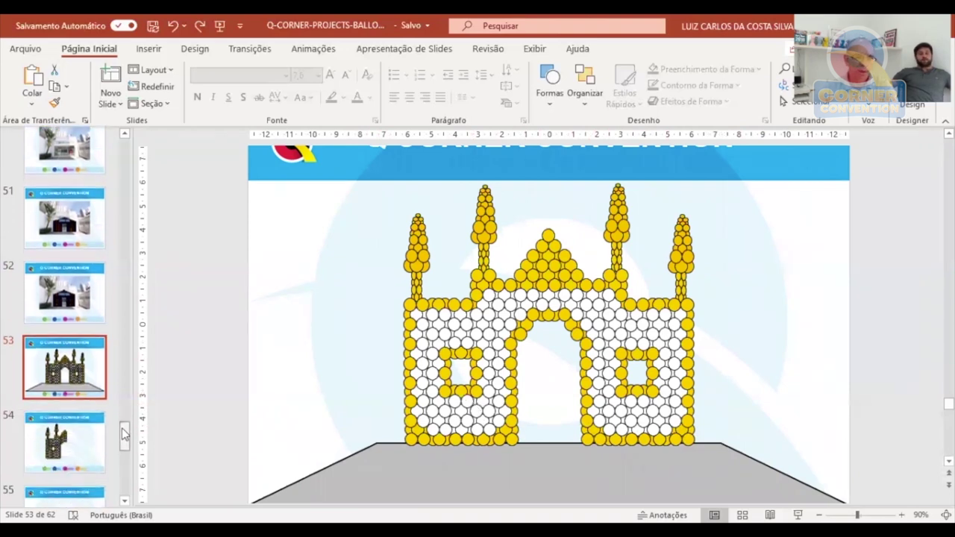
On slide 54, duplicate the castle's left half without the central columns and group the pasted copy.
{"action": "left_click", "coordinate": [47, 414]}
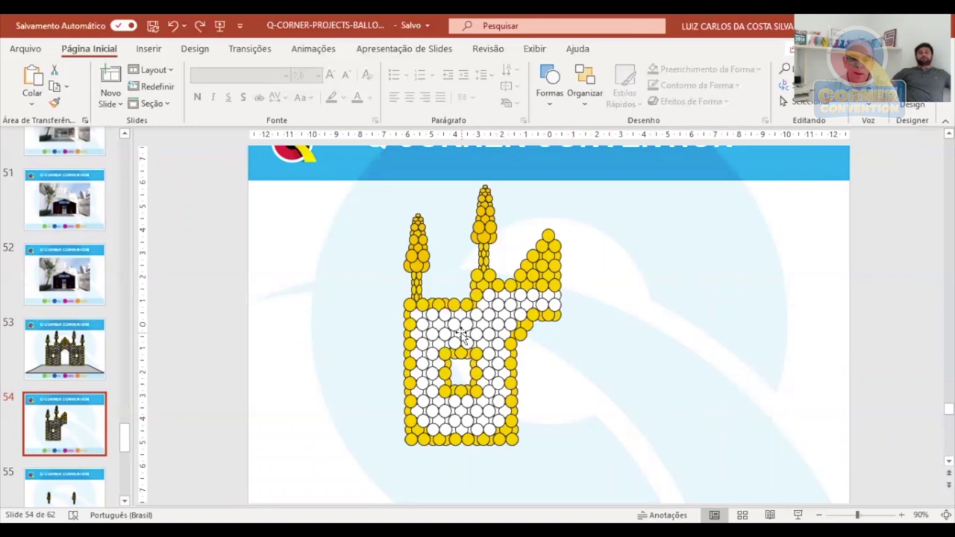
{"action": "left_click", "coordinate": [520, 334]}
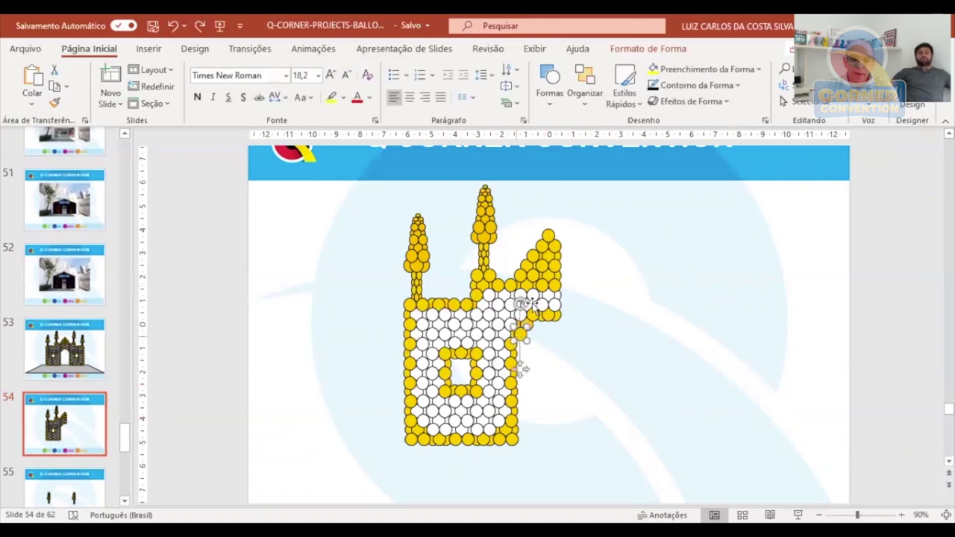
{"action": "left_click_drag", "start_coordinate": [338, 174], "coordinate": [544, 464]}
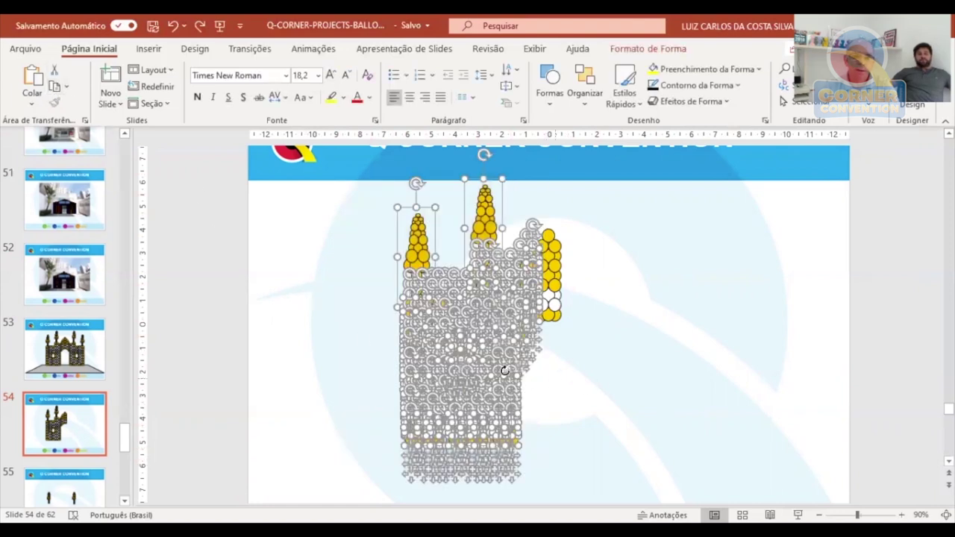
{"action": "left_click", "coordinate": [53, 90]}
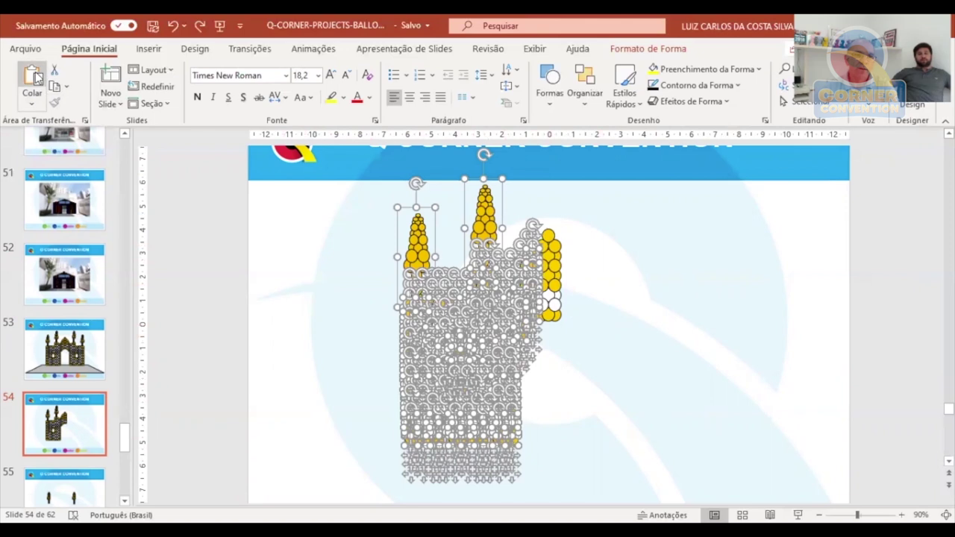
{"action": "left_click", "coordinate": [32, 78]}
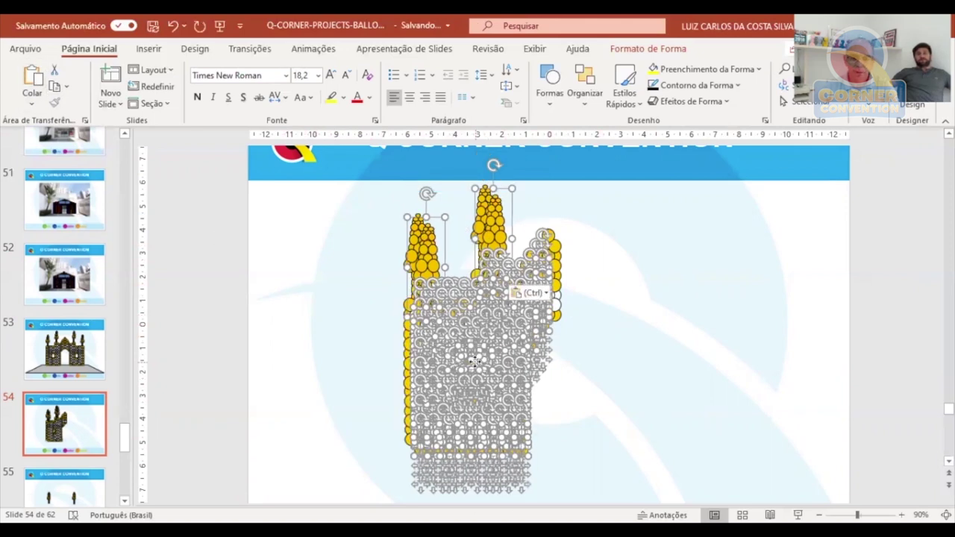
{"action": "right_click", "coordinate": [556, 252]}
{"action": "mouse_move", "coordinate": [554, 188]}
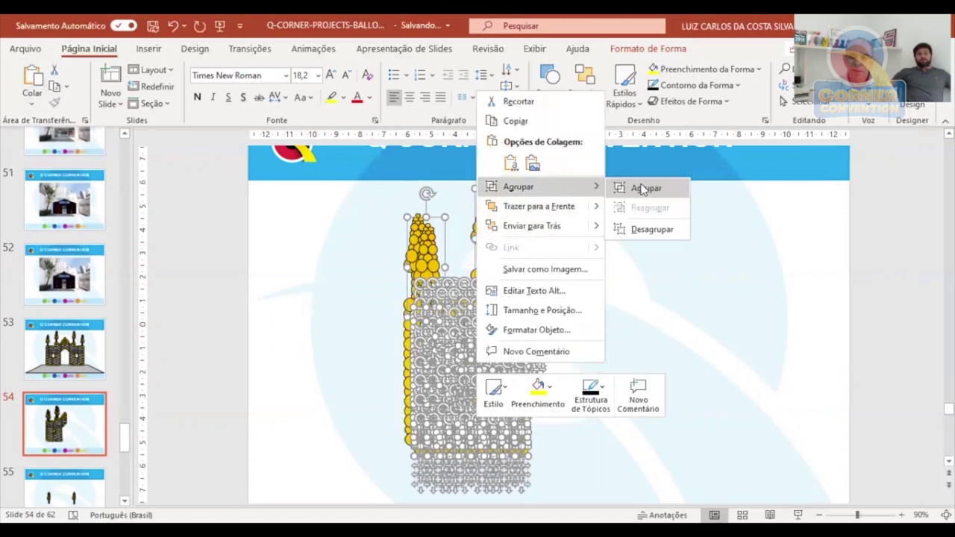
{"action": "left_click", "coordinate": [643, 188]}
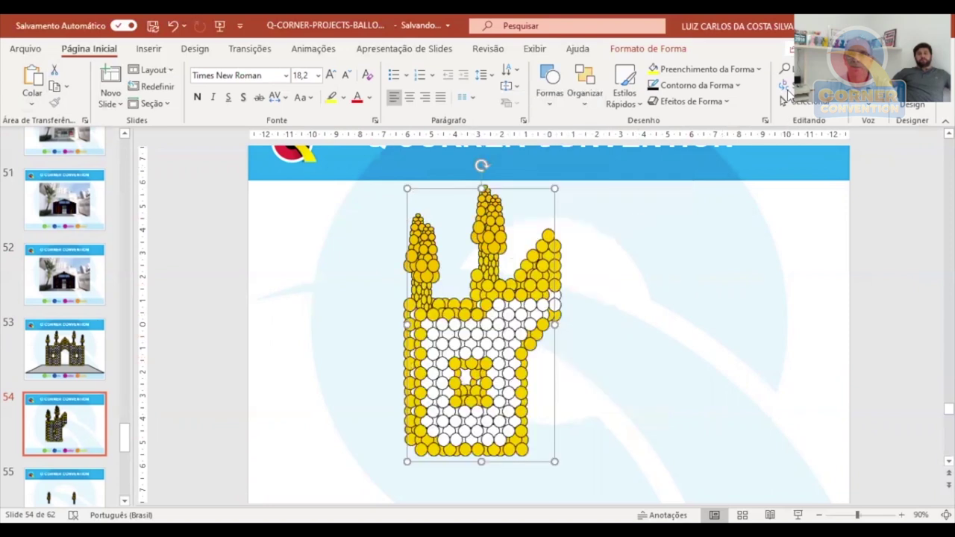
Flip the grouped copy horizontally and move it against the central columns to complete the castle's right side.
{"action": "left_click", "coordinate": [684, 51]}
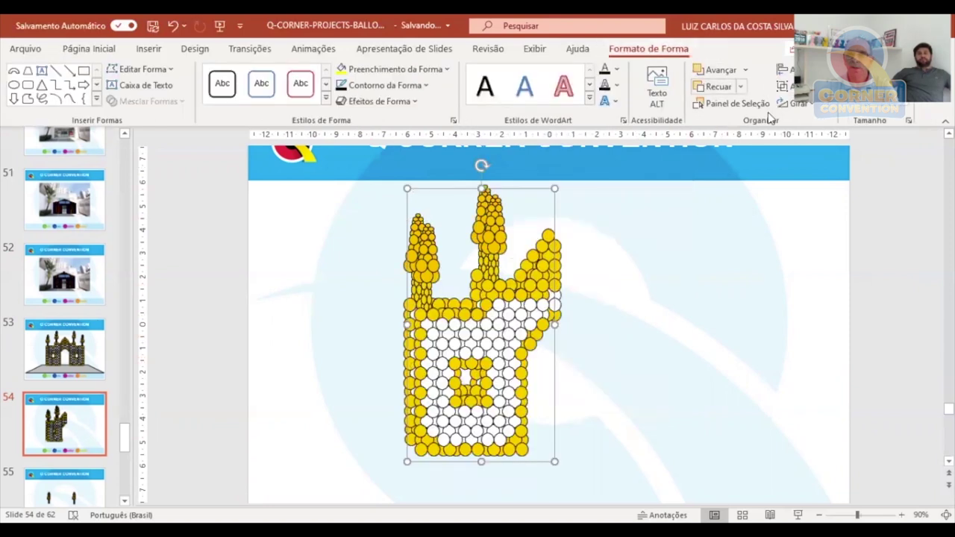
{"action": "left_click", "coordinate": [815, 106]}
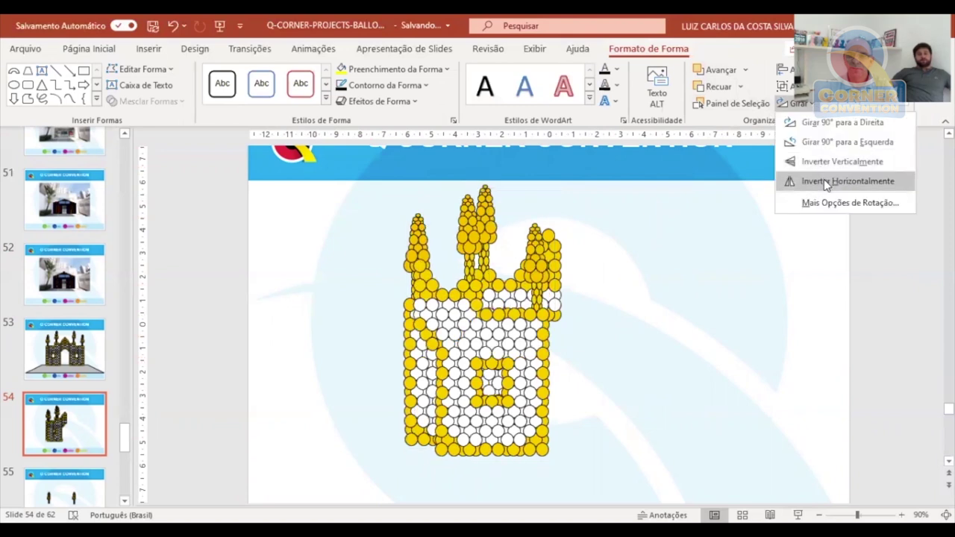
{"action": "left_click", "coordinate": [824, 181]}
{"action": "left_click_drag", "start_coordinate": [464, 337], "coordinate": [611, 329]}
{"action": "left_click", "coordinate": [783, 404]}
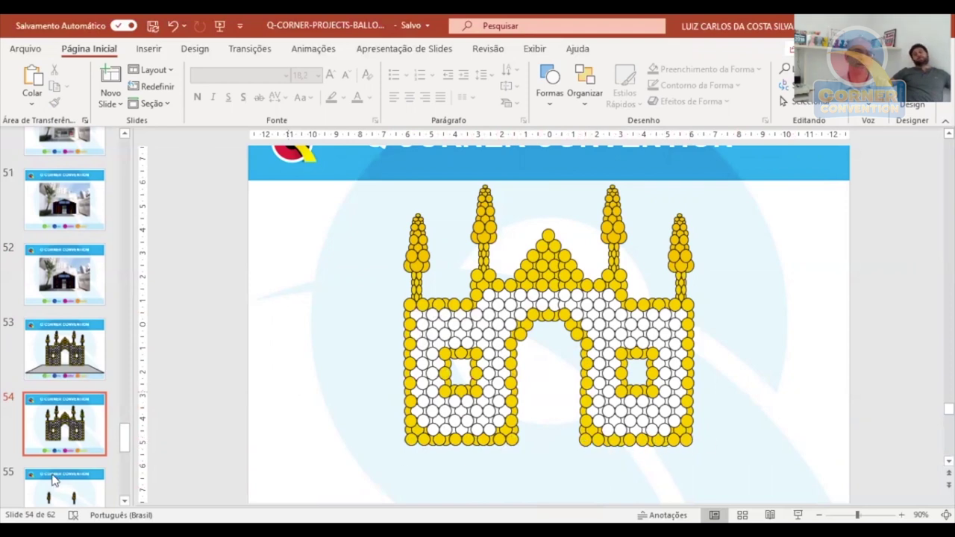
On slide 55, ungroup the left balloon tower and move its narrow stem away to the left of the spire.
{"action": "scroll", "coordinate": [126, 434], "scroll_direction": "down", "scroll_amount": 1}
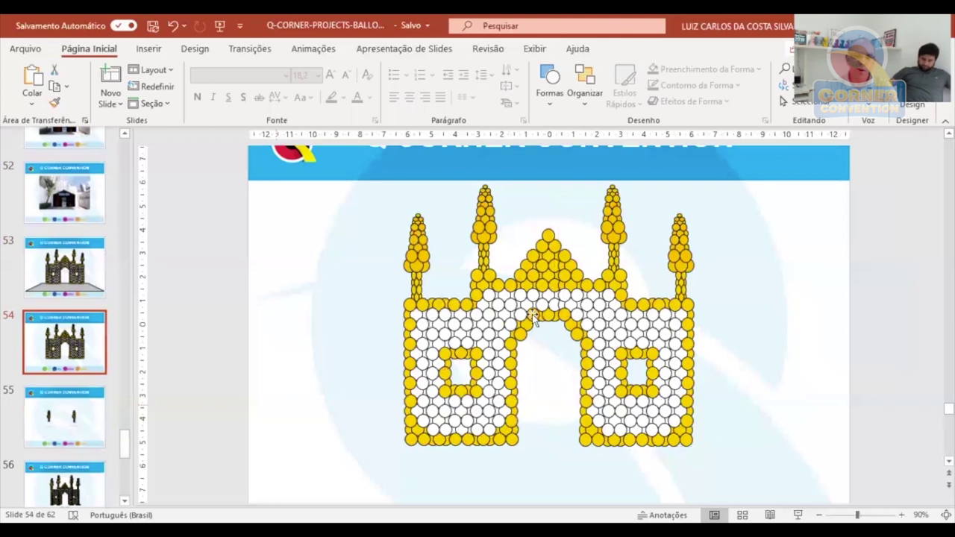
{"action": "left_click", "coordinate": [94, 449]}
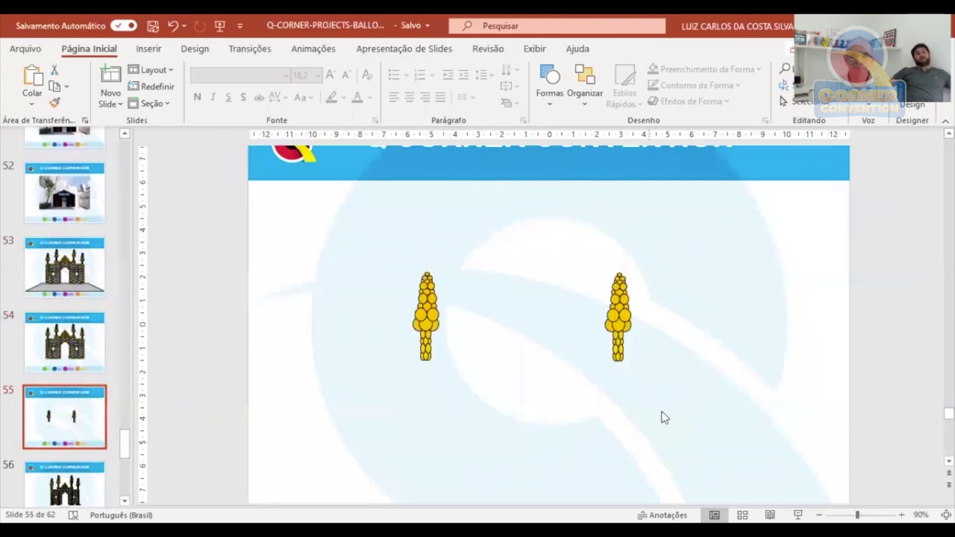
{"action": "left_click", "coordinate": [431, 319]}
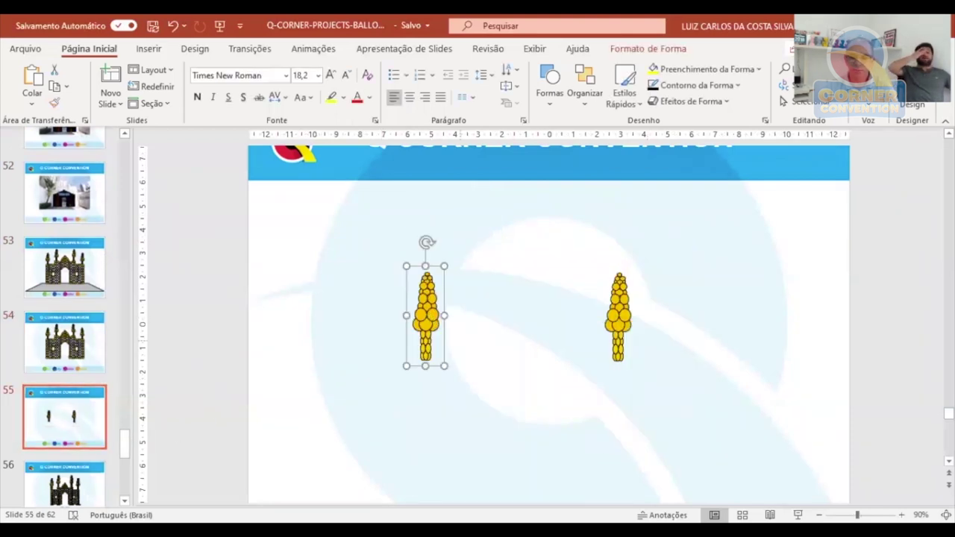
{"action": "scroll", "coordinate": [395, 309], "scroll_direction": "up", "scroll_amount": 5, "text": "ctrl"}
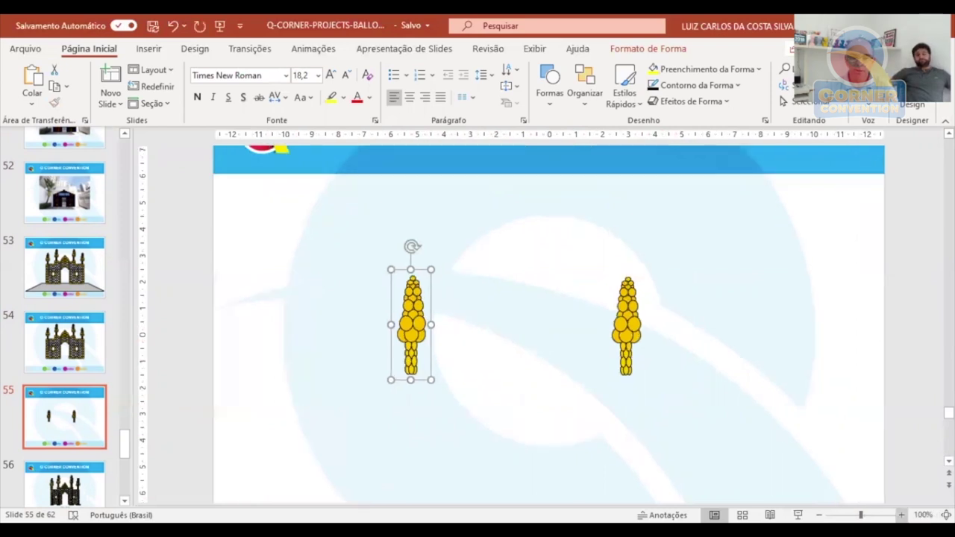
{"action": "scroll", "coordinate": [570, 335], "scroll_direction": "up", "scroll_amount": 4, "text": "ctrl"}
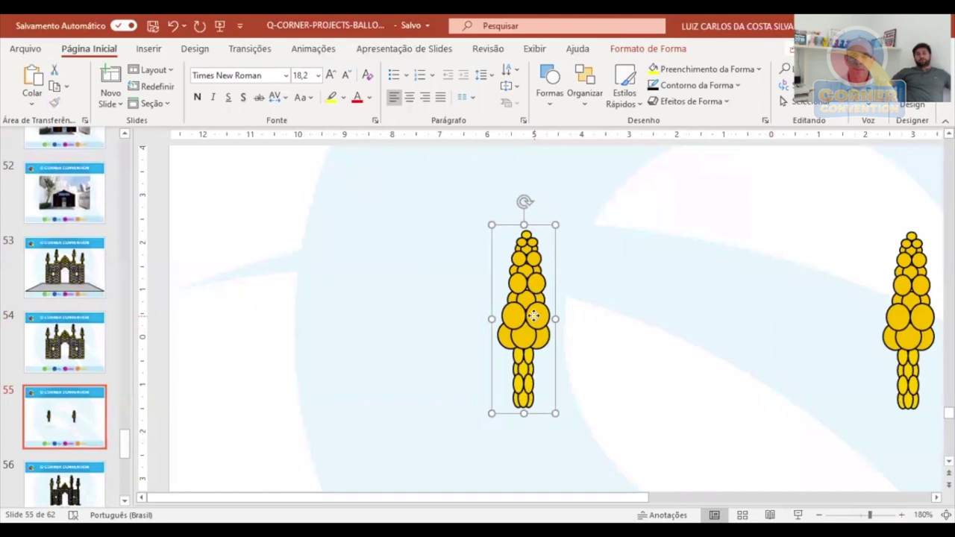
{"action": "right_click", "coordinate": [547, 290]}
{"action": "mouse_move", "coordinate": [592, 141]}
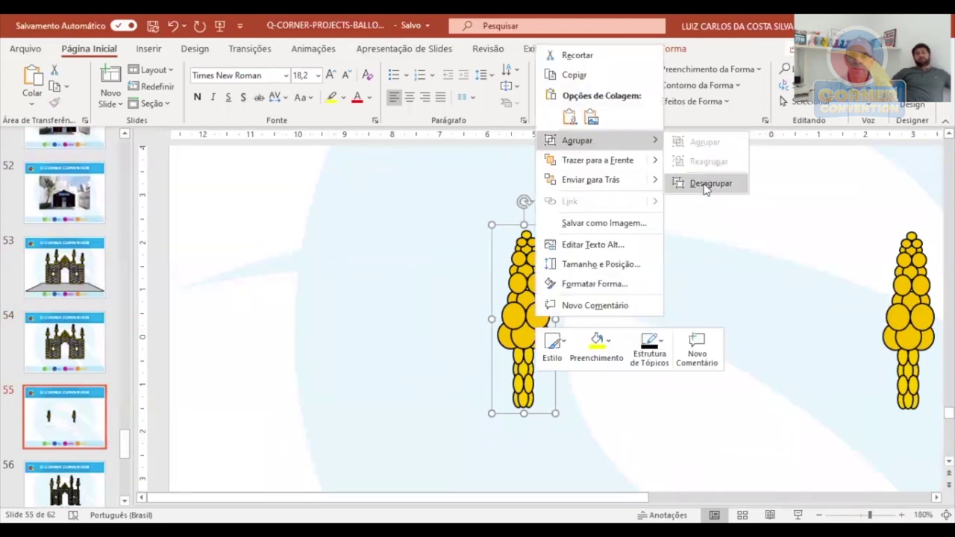
{"action": "left_click", "coordinate": [705, 185]}
{"action": "left_click", "coordinate": [511, 395]}
{"action": "left_click_drag", "start_coordinate": [512, 395], "coordinate": [323, 383]}
Ungroup the remaining spire, move its lowest three-balloon cluster below the rest, and enlarge that cluster.
{"action": "left_click", "coordinate": [531, 345]}
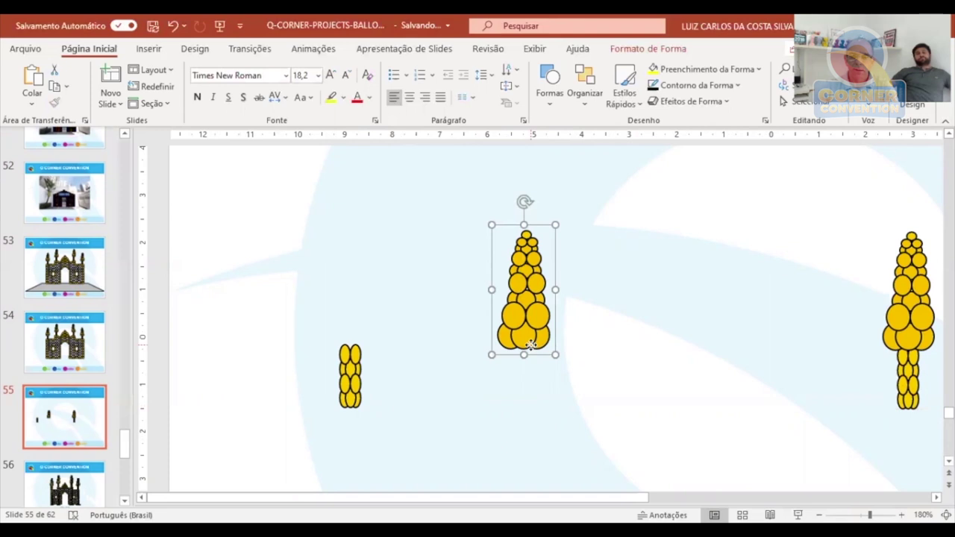
{"action": "right_click", "coordinate": [531, 345]}
{"action": "mouse_move", "coordinate": [597, 169]}
{"action": "left_click", "coordinate": [703, 218]}
{"action": "left_click", "coordinate": [499, 351]}
{"action": "left_click_drag", "start_coordinate": [535, 352], "coordinate": [525, 431]}
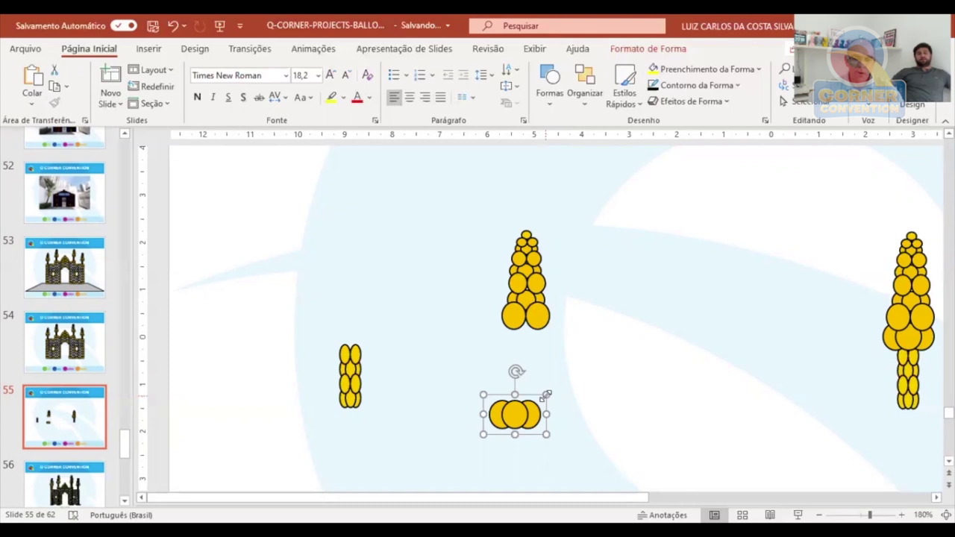
{"action": "mouse_move", "coordinate": [545, 395]}
{"action": "left_mouse_down"}
{"action": "mouse_move", "coordinate": [517, 404]}
{"action": "mouse_move", "coordinate": [549, 396]}
{"action": "left_mouse_up"}
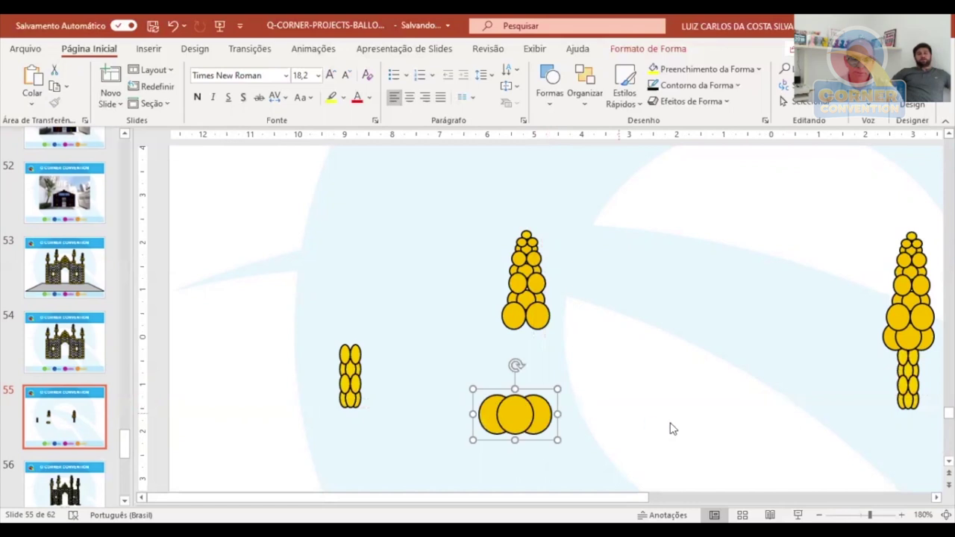
Stack the next three balloon layers on the enlarged base cluster and place the narrow stem beneath it.
{"action": "left_click", "coordinate": [633, 403]}
{"action": "left_click", "coordinate": [540, 317]}
{"action": "left_click_drag", "start_coordinate": [542, 315], "coordinate": [542, 369]}
{"action": "left_click", "coordinate": [554, 325]}
{"action": "left_click", "coordinate": [526, 301]}
{"action": "left_click_drag", "start_coordinate": [527, 319], "coordinate": [515, 369]}
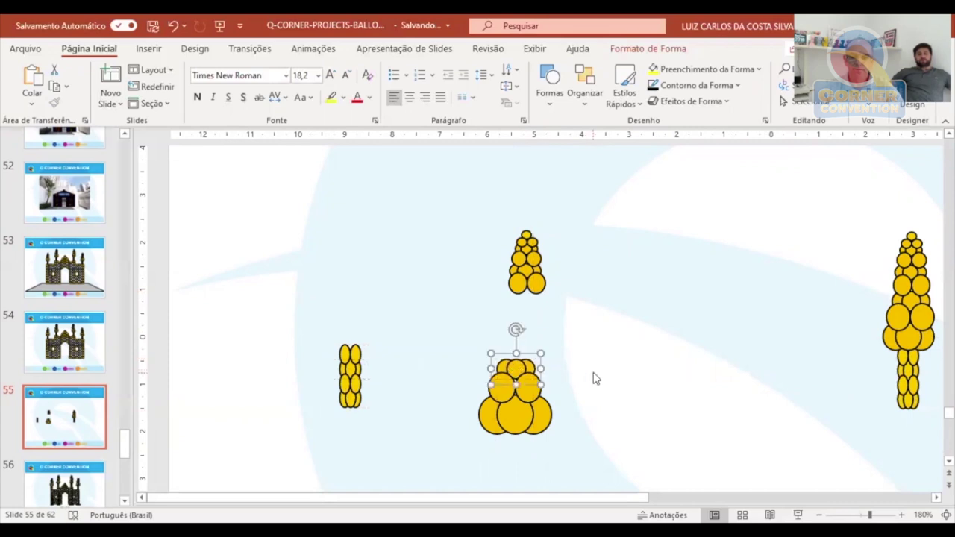
{"action": "left_click_drag", "start_coordinate": [534, 301], "coordinate": [523, 371]}
{"action": "left_click", "coordinate": [605, 357]}
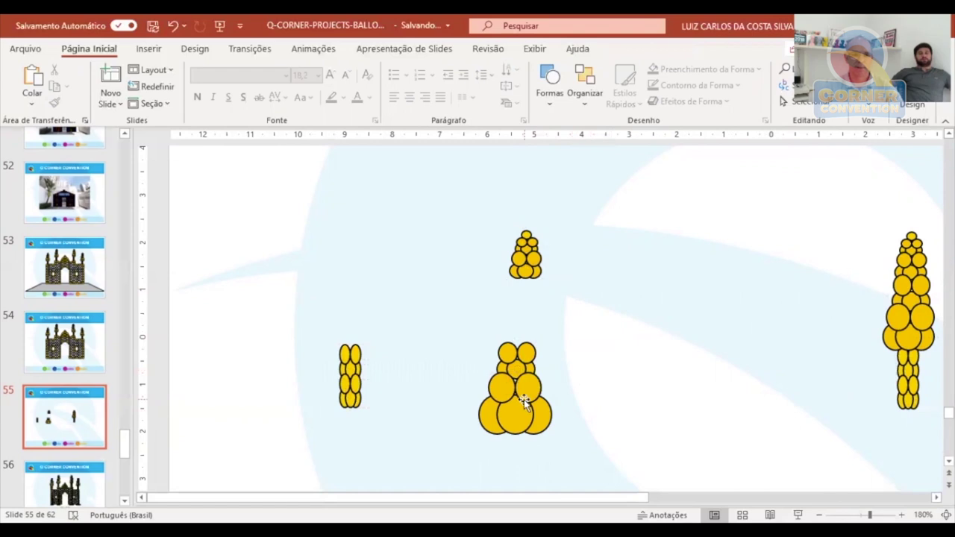
{"action": "left_click", "coordinate": [357, 373]}
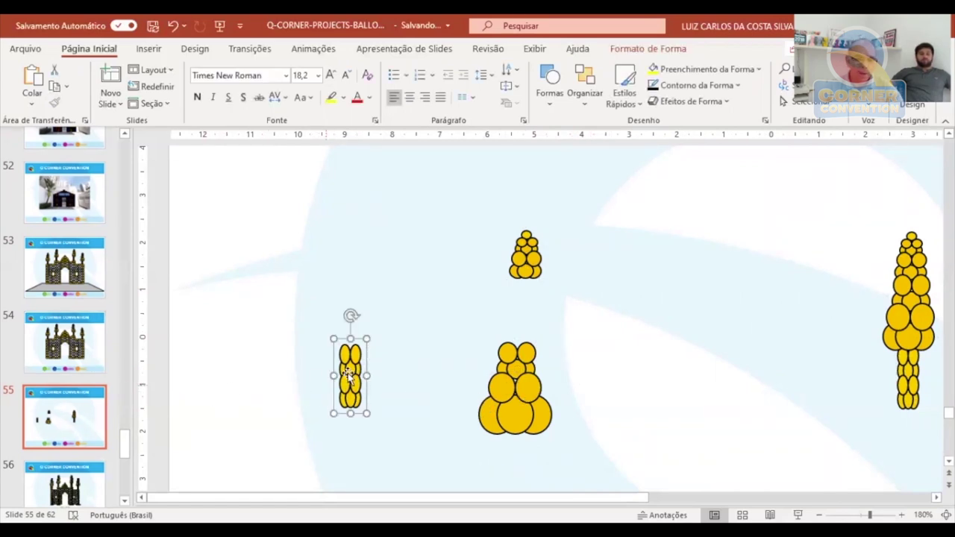
{"action": "left_click_drag", "start_coordinate": [357, 367], "coordinate": [519, 445]}
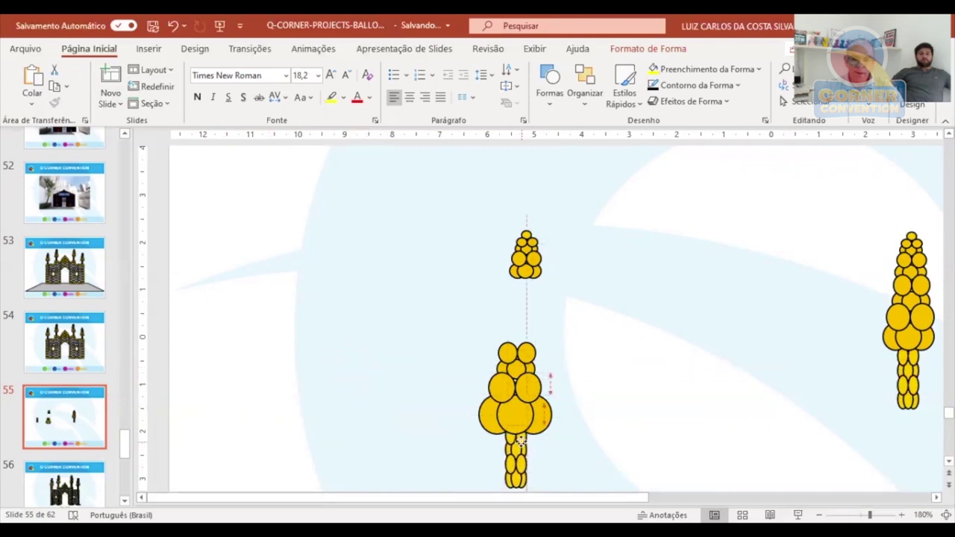
Move the remaining small balloon layers and the single tip balloon onto the stack to finish rebuilding the tower.
{"action": "left_click", "coordinate": [635, 411]}
{"action": "left_click_drag", "start_coordinate": [528, 270], "coordinate": [518, 339]}
{"action": "left_click_drag", "start_coordinate": [533, 262], "coordinate": [521, 326]}
{"action": "left_click", "coordinate": [519, 274]}
{"action": "left_click_drag", "start_coordinate": [526, 249], "coordinate": [518, 321]}
{"action": "left_click_drag", "start_coordinate": [531, 251], "coordinate": [522, 311]}
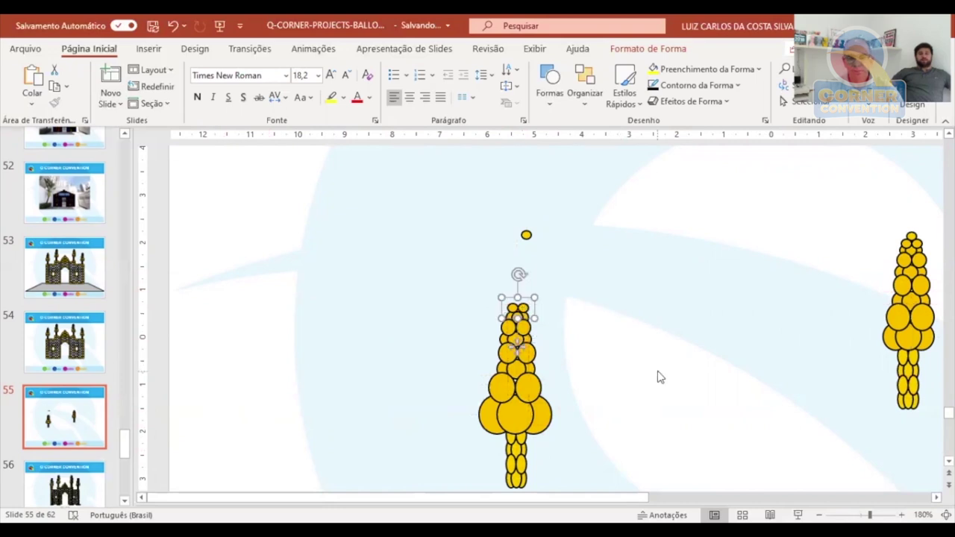
{"action": "left_click", "coordinate": [661, 375]}
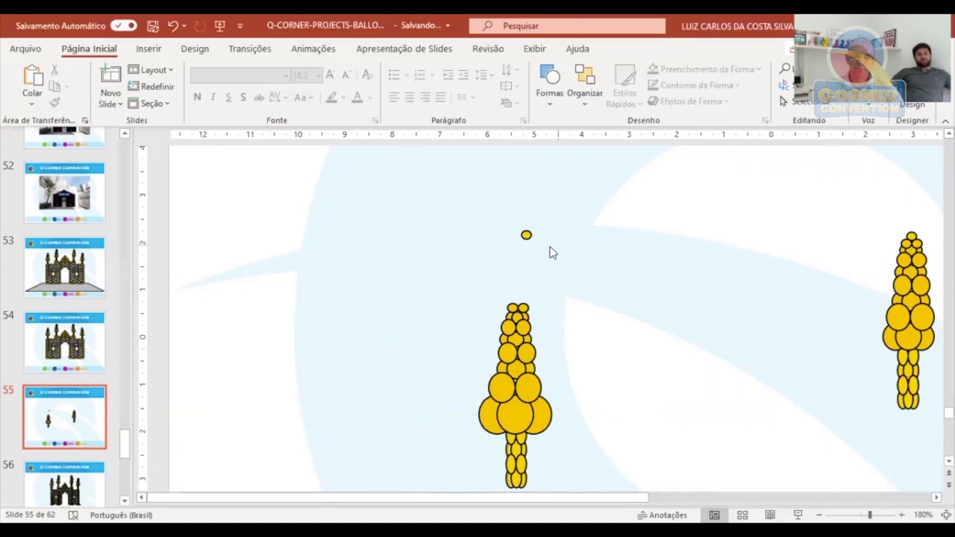
{"action": "left_click_drag", "start_coordinate": [527, 237], "coordinate": [518, 302]}
{"action": "left_click", "coordinate": [630, 343]}
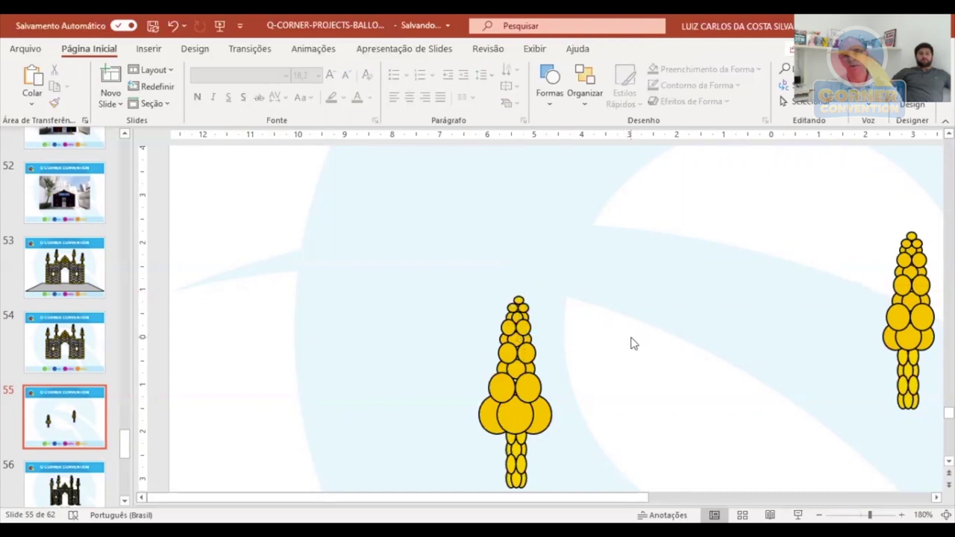
Examine the castle's support poles and dimensions on slide 56 at 110% zoom, and open slide 57 with the separated columns.
{"action": "left_click", "coordinate": [97, 486]}
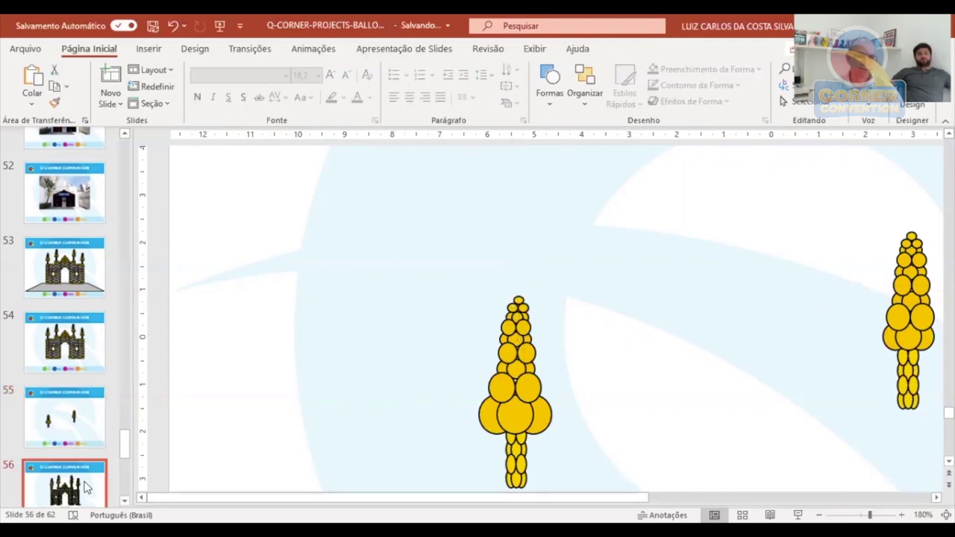
{"action": "left_click", "coordinate": [819, 515]}
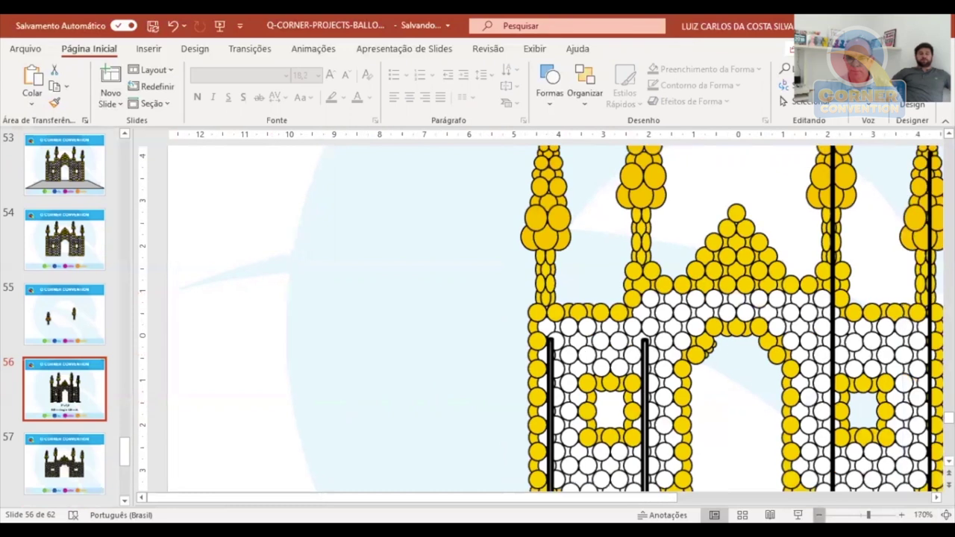
{"action": "left_click", "coordinate": [818, 515]}
{"action": "left_click", "coordinate": [818, 515]}
{"action": "left_click", "coordinate": [818, 515]}
{"action": "left_click", "coordinate": [818, 514]}
{"action": "left_click", "coordinate": [818, 515]}
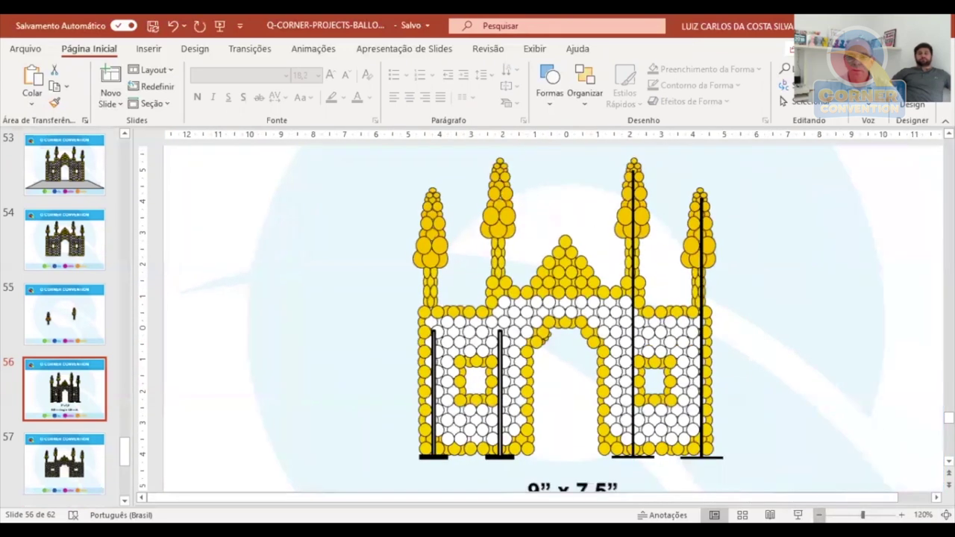
{"action": "left_click", "coordinate": [818, 514]}
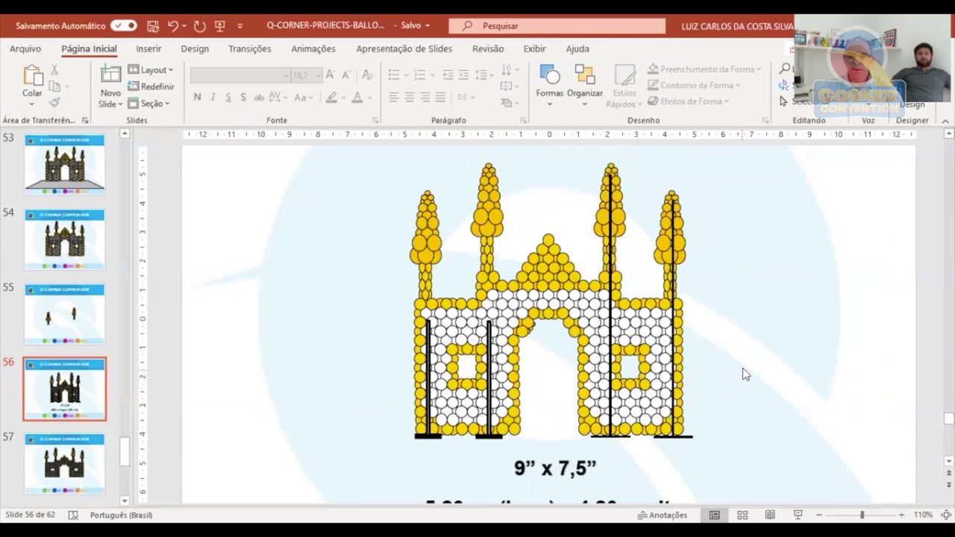
{"action": "scroll", "coordinate": [773, 423], "scroll_direction": "down", "scroll_amount": 1}
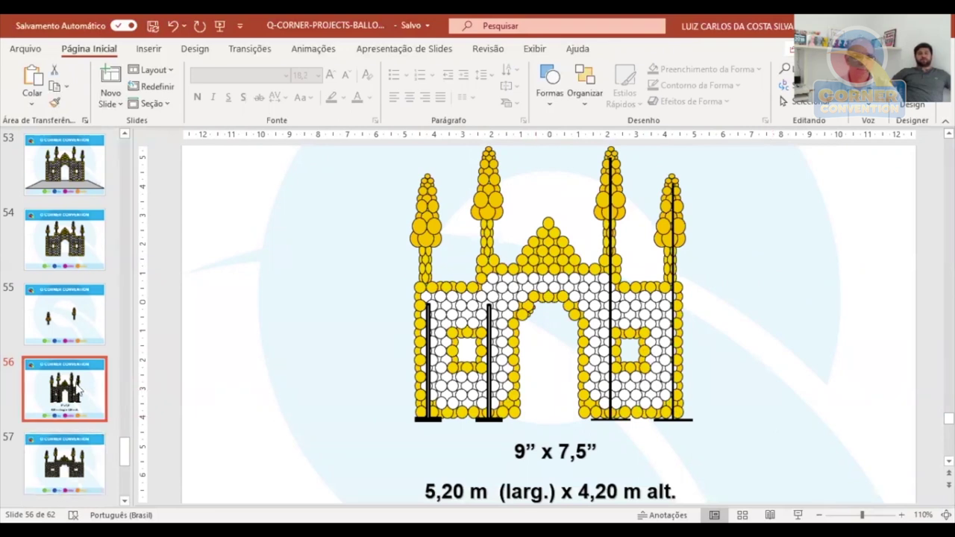
{"action": "left_click", "coordinate": [93, 467]}
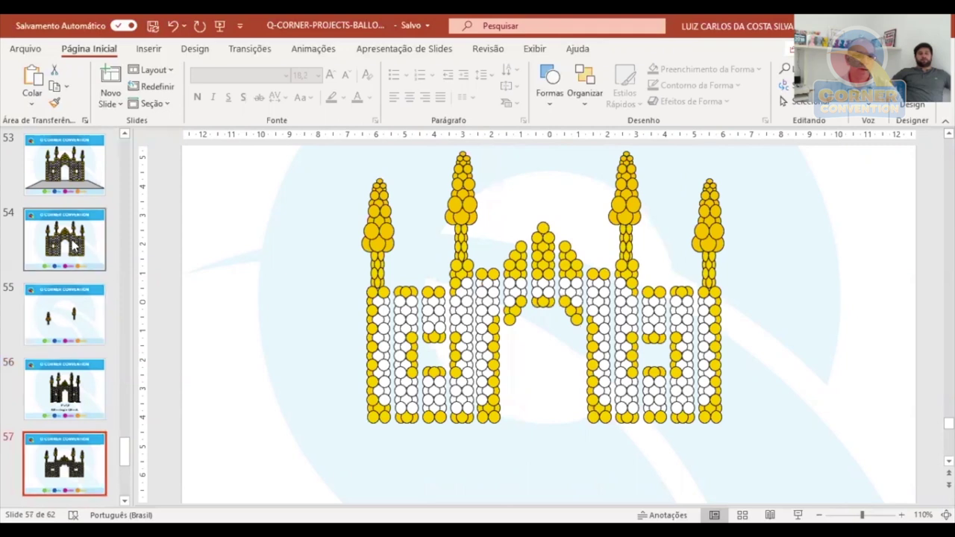